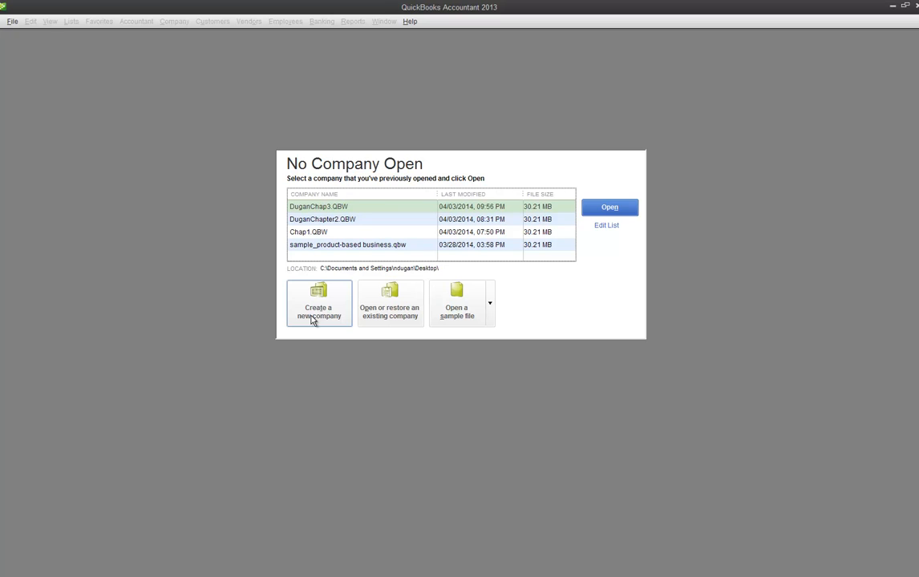
Step: Start restoring a local backup and select the Rock Castle .QBB file on the Desktop
left_click(387, 311)
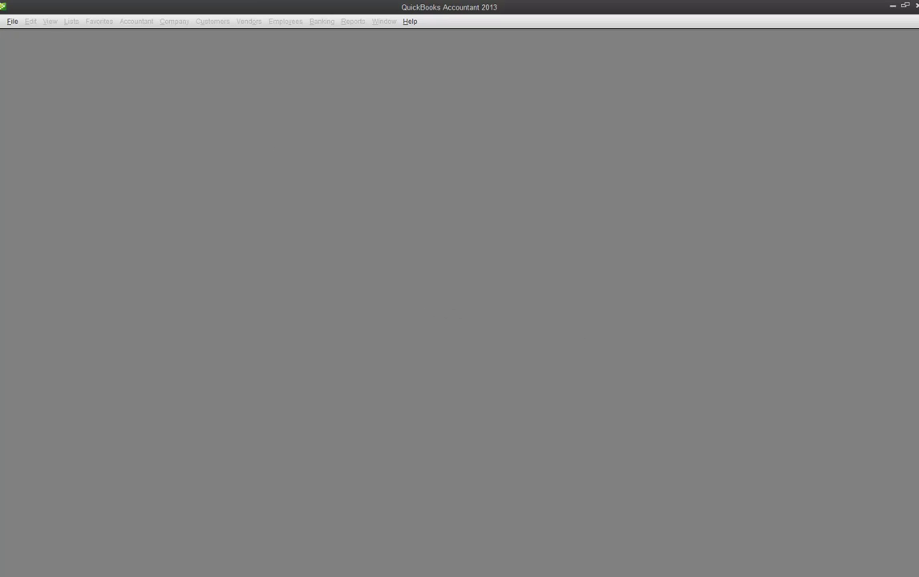
left_click(413, 255)
left_click(440, 375)
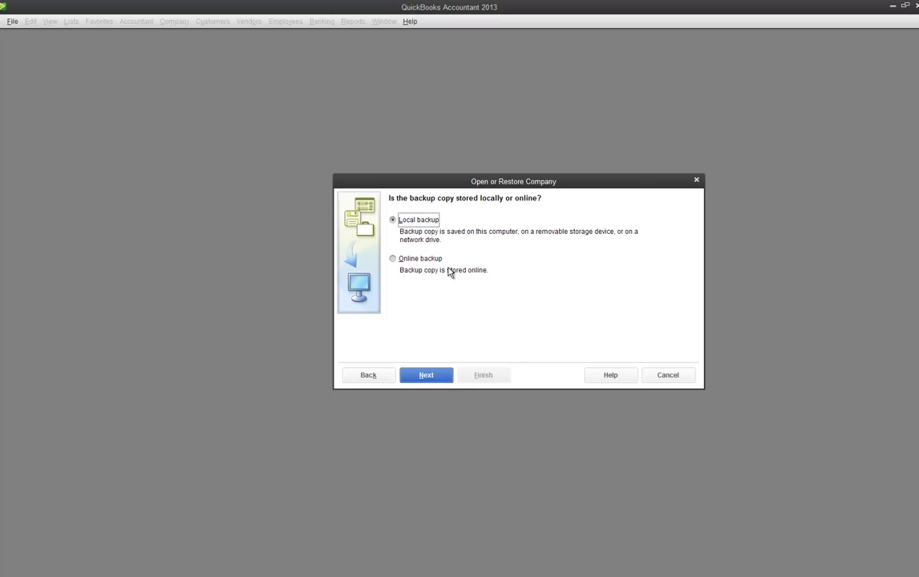
left_click(443, 375)
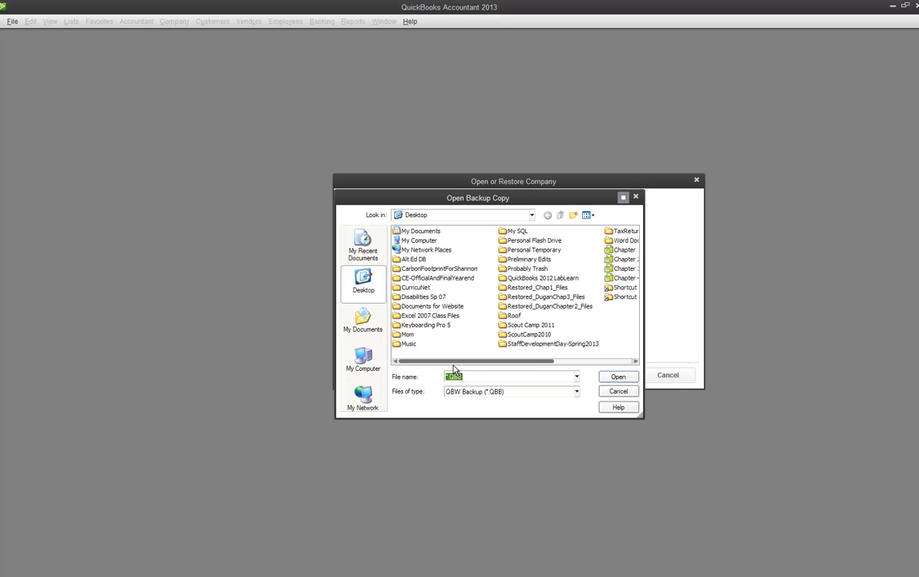
left_click(631, 361)
double_click(554, 285)
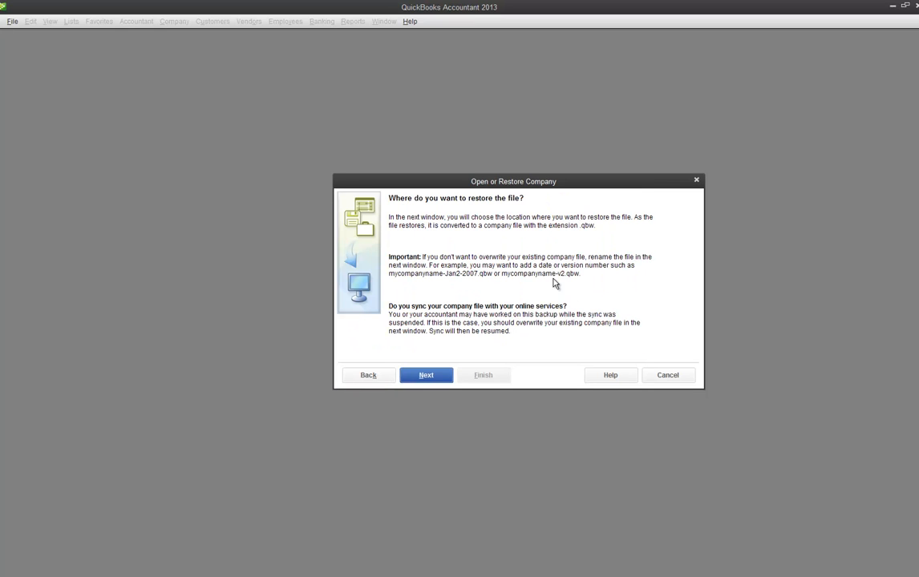
Step: Save the restored company file under the student's name
left_click(433, 382)
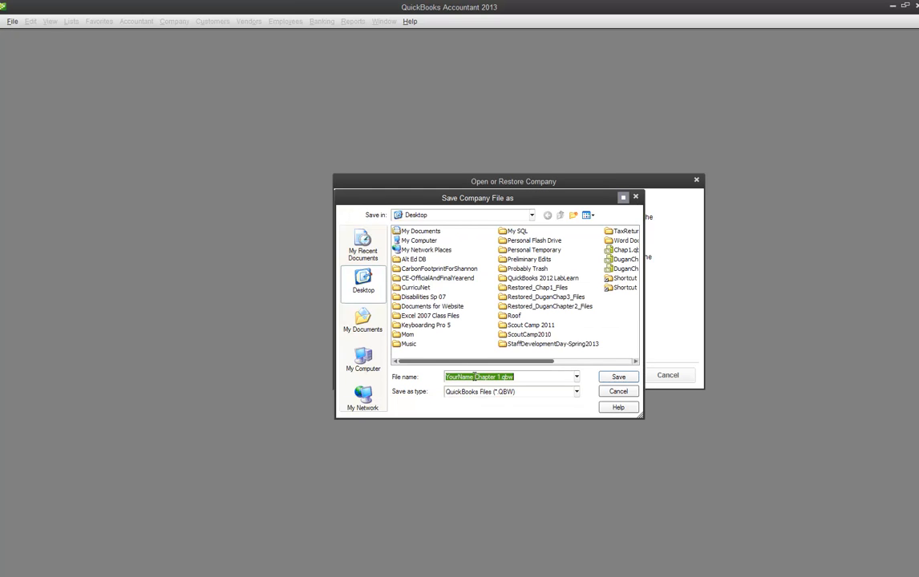
type("Dugan")
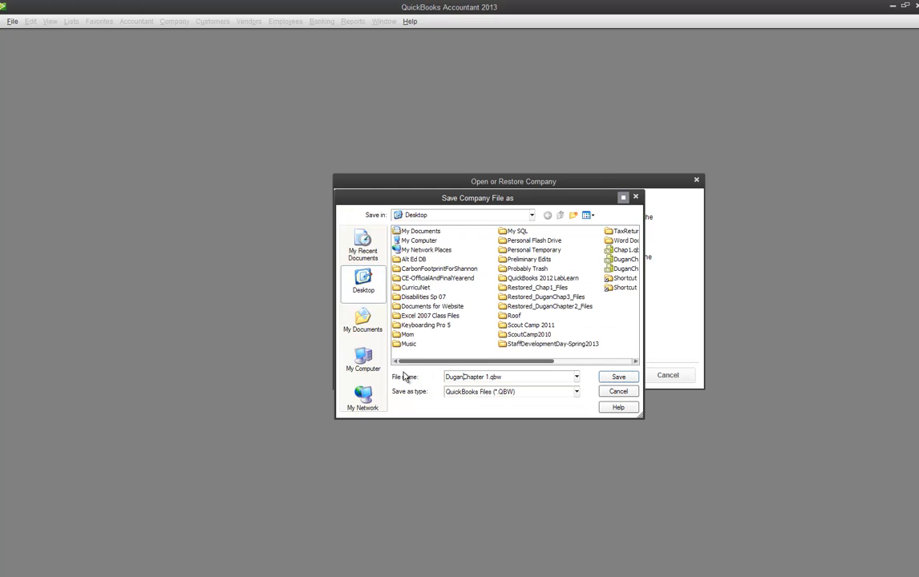
left_click(612, 378)
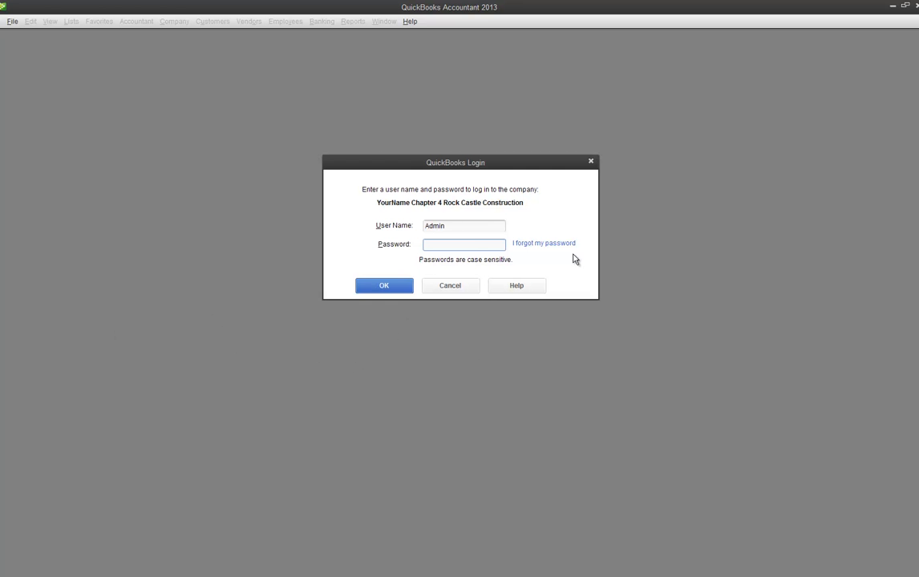
Step: Log in as Admin, approve the file update, acknowledge the notices, and show the Home page
left_click(400, 286)
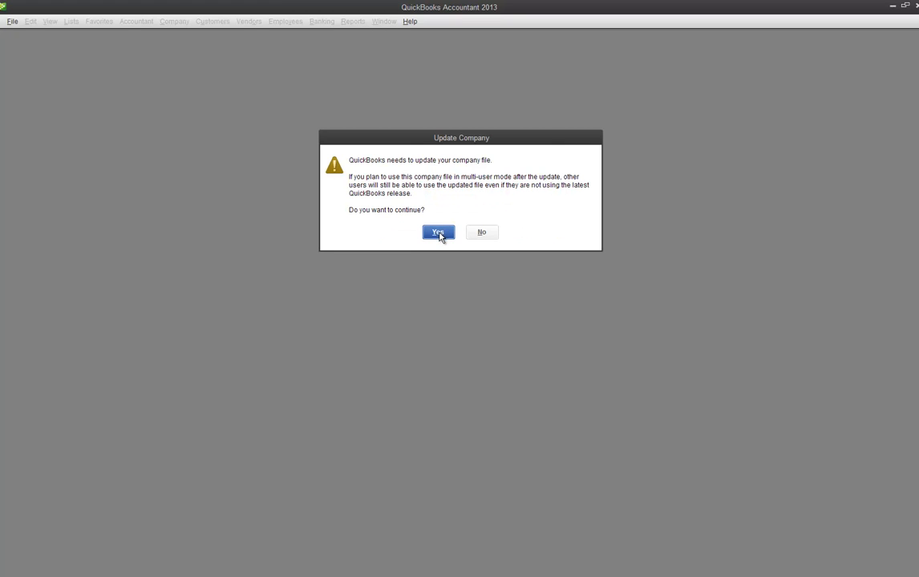
left_click(438, 232)
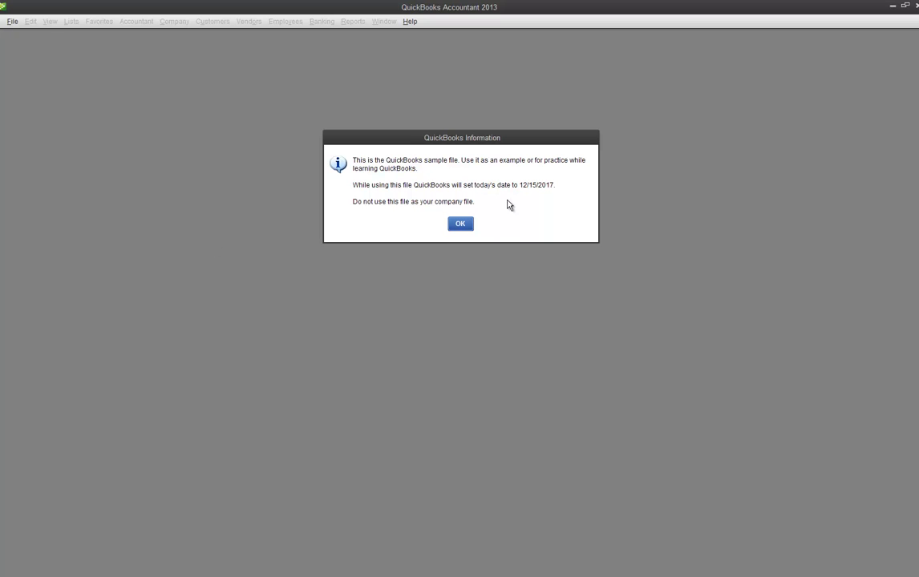
left_click(462, 224)
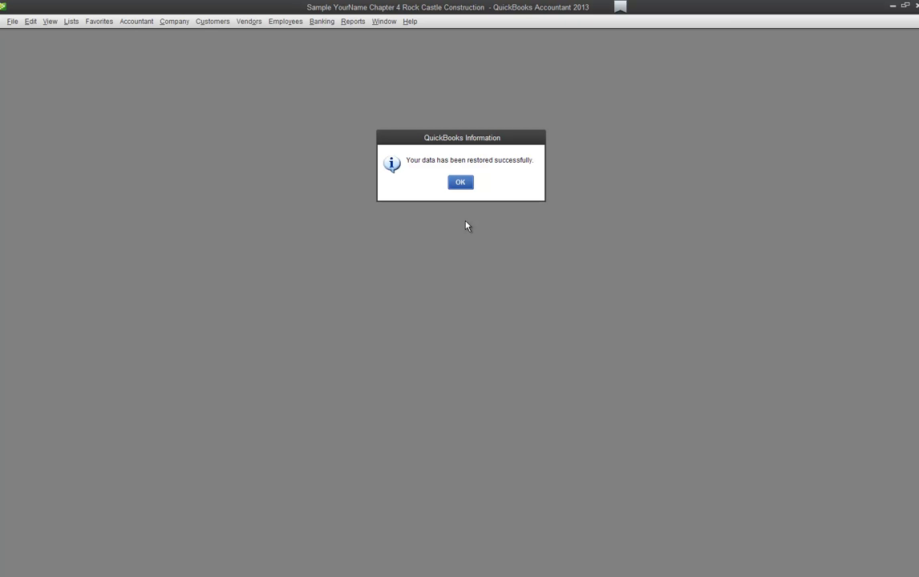
left_click(461, 183)
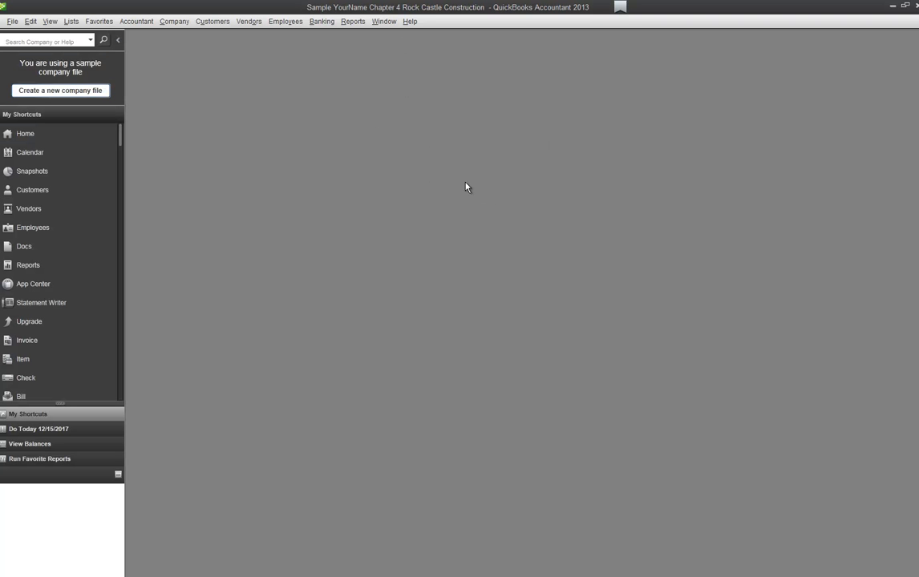
left_click(25, 135)
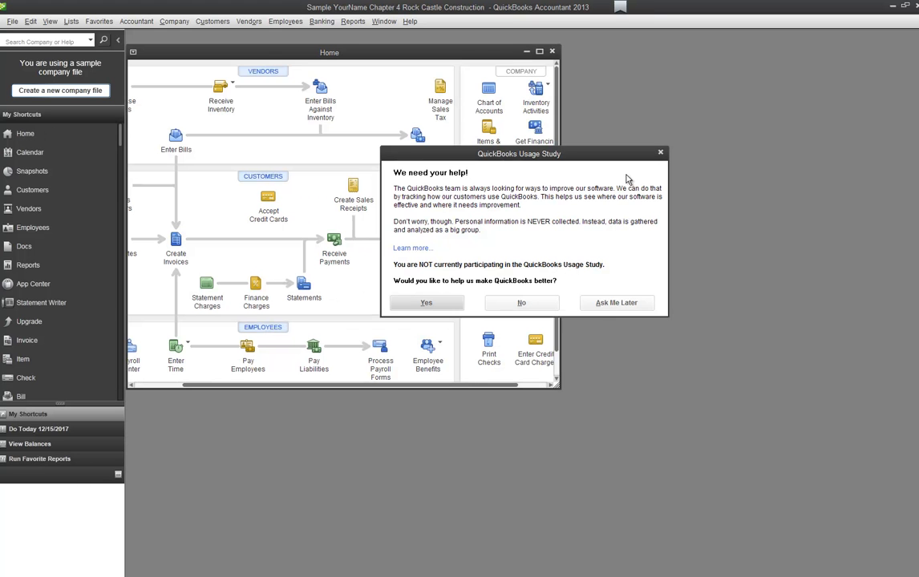
Step: Dismiss the Usage Study and Accountant Center windows and maximize the Home page
left_click(660, 153)
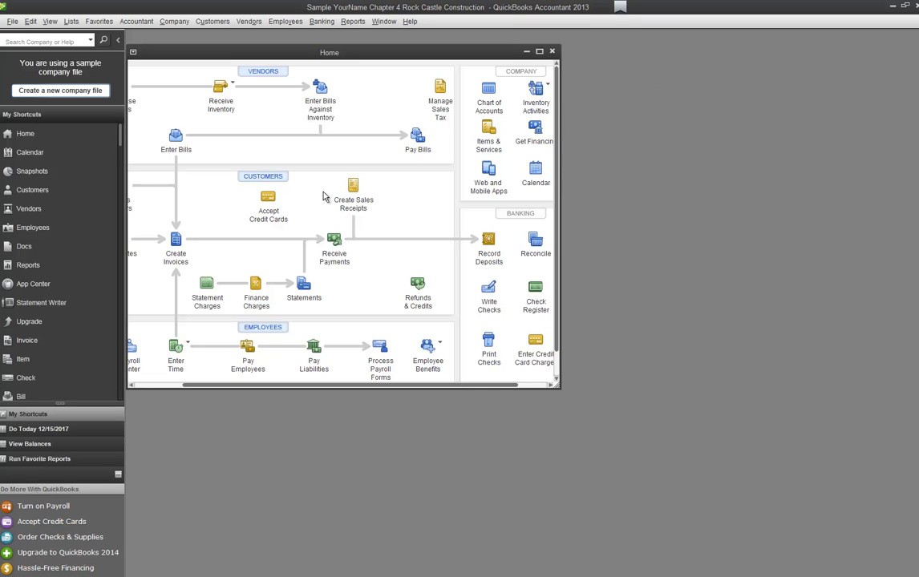
left_click(806, 148)
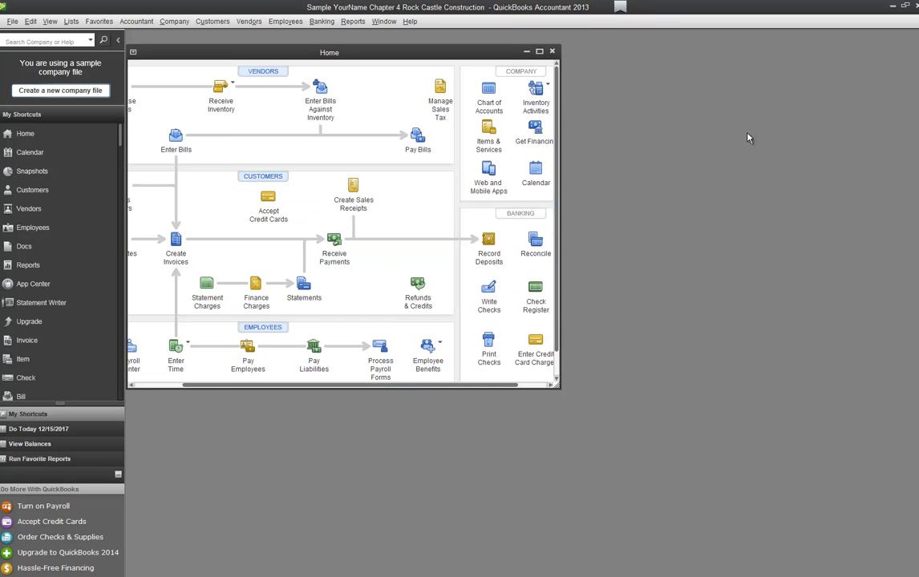
left_click(539, 52)
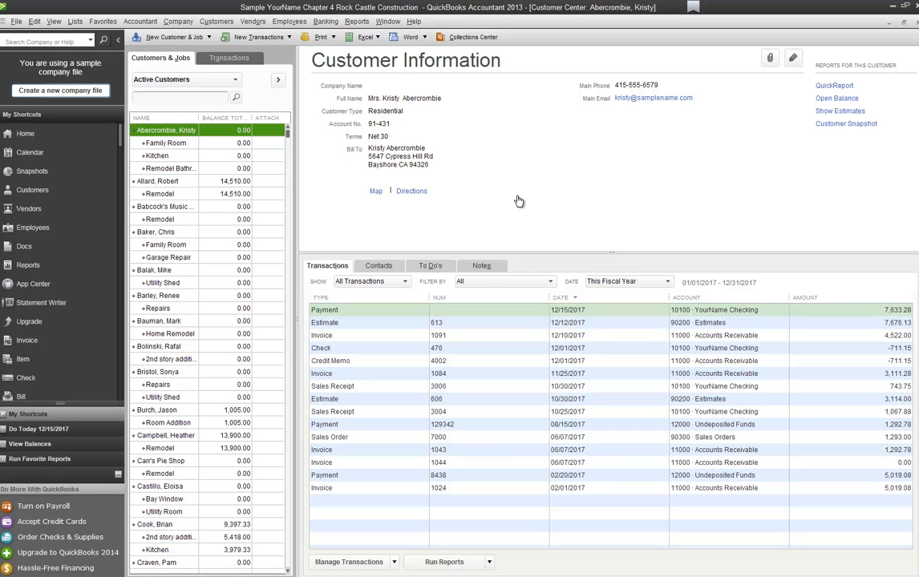
Step: Review the 2nd story addition job, its customer, and the 14,510.00-balance customer's Remodel job
scroll(519, 202, "down", 1)
left_click(168, 499)
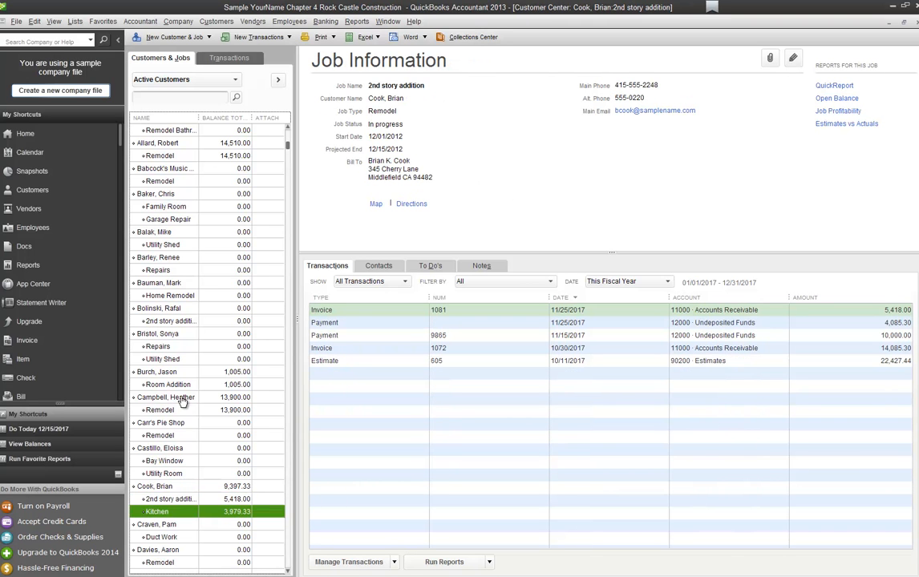
left_click(158, 512)
left_click(157, 486)
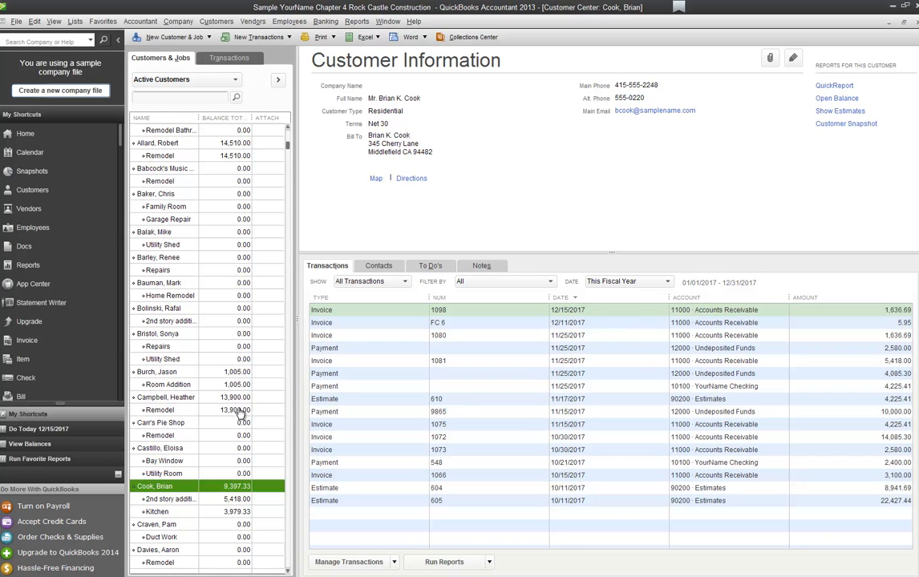
left_click(218, 144)
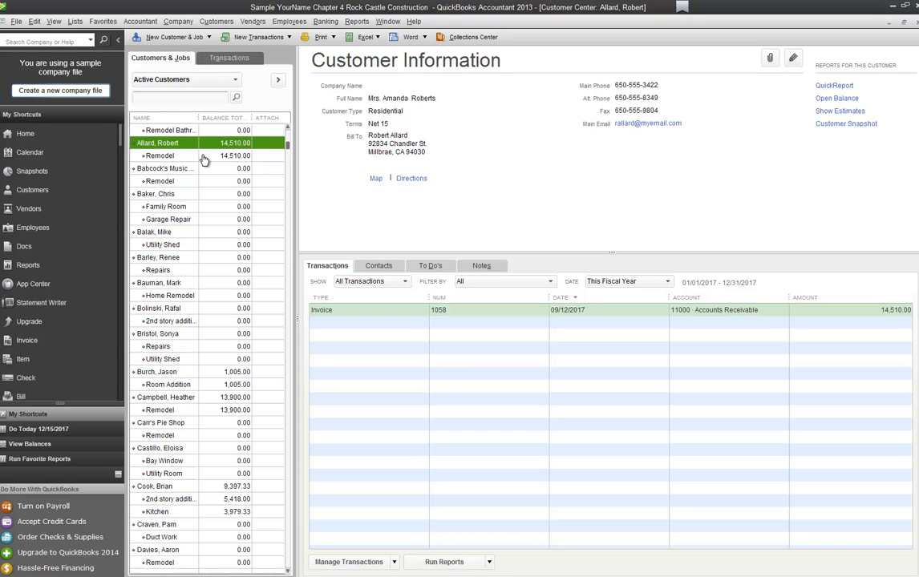
left_click(197, 156)
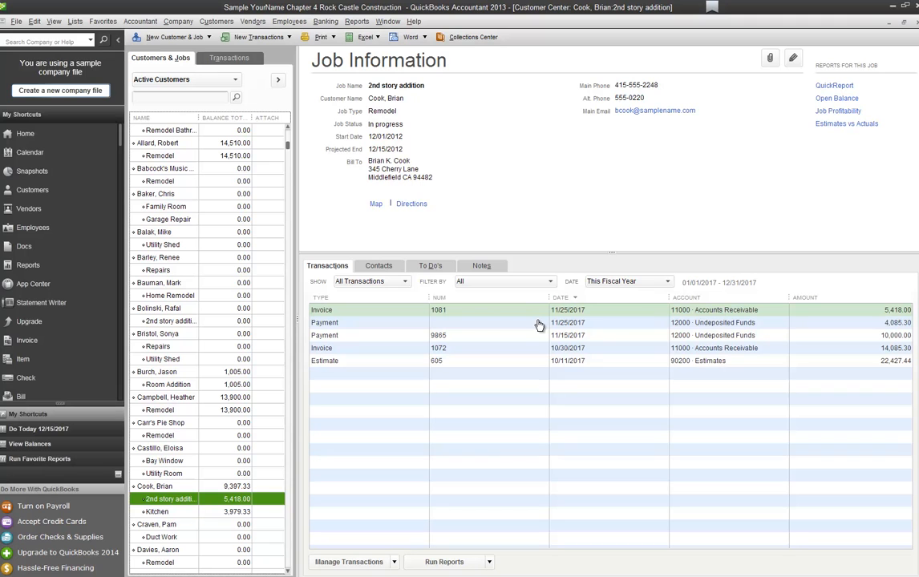
left_click(206, 40)
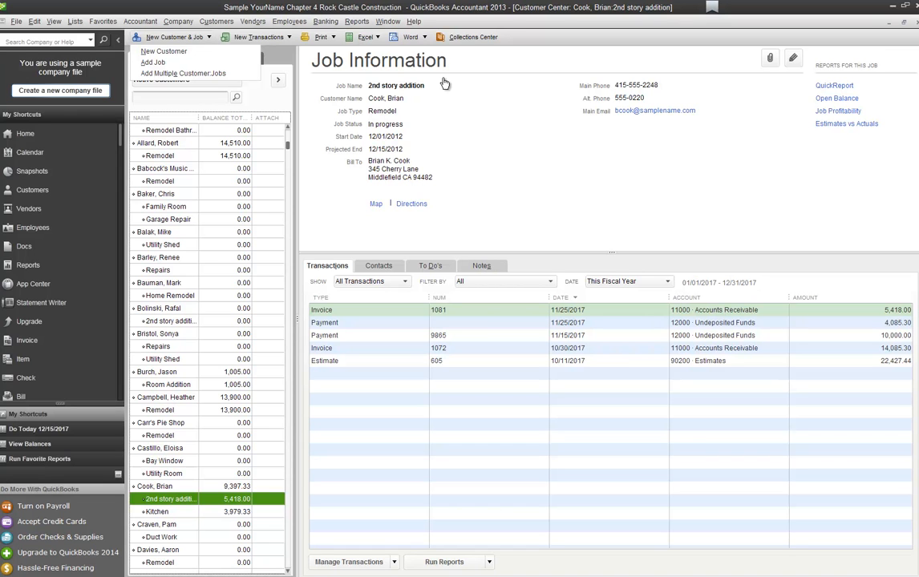
Step: Start a new customer record and enter the customer's name
key("Down")
key("Return")
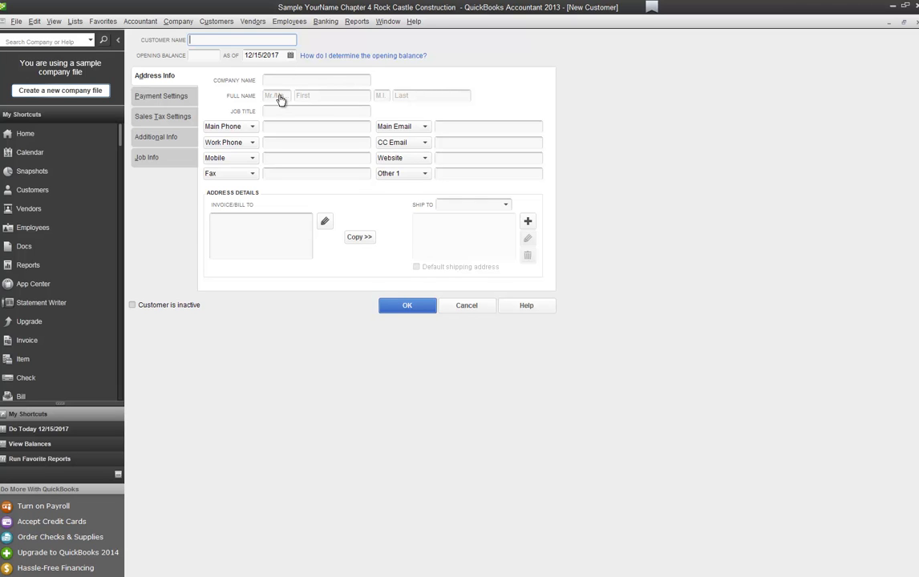
key("Tab")
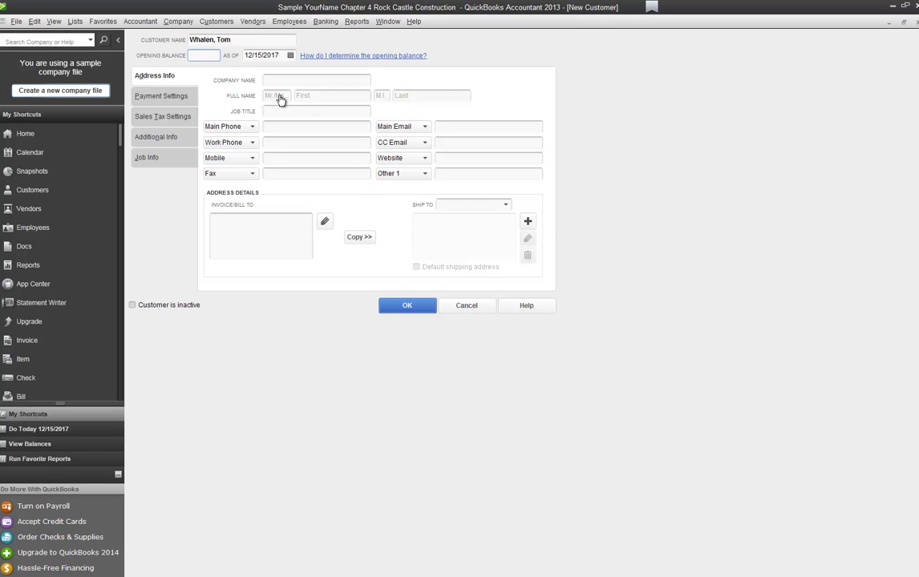
Step: Fill in the contact's salutation Mr, first name and last name, leaving middle initial blank
left_click(279, 99)
type("Mr")
key("Tab")
key("Tab")
key("shift+Tab")
type("Tom")
key("Tab")
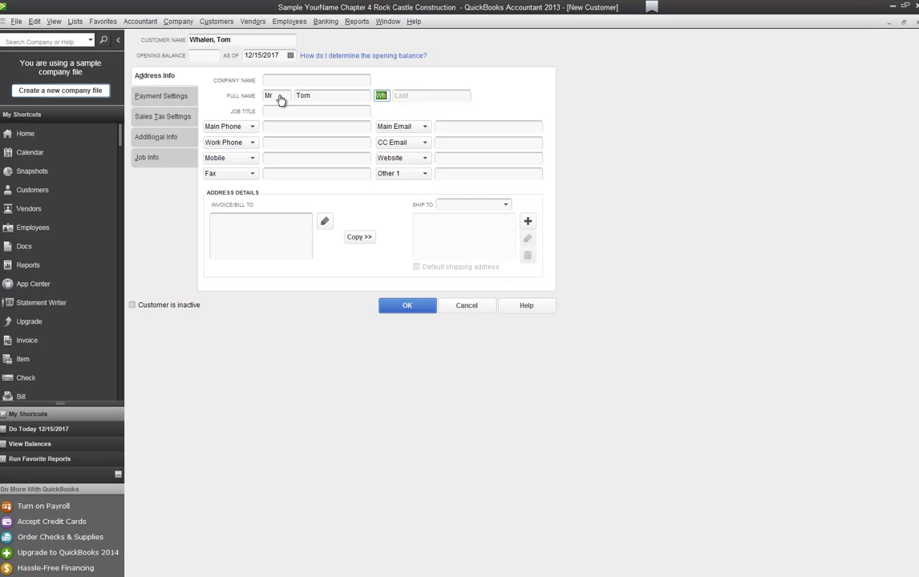
key("BackSpace")
key("Tab")
key("Tab")
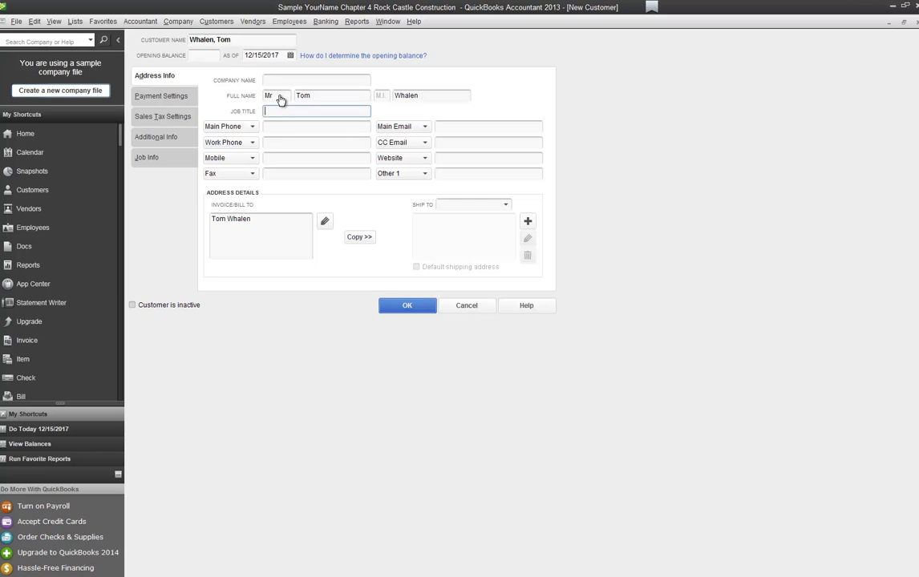
Step: Enter the customer's main phone and mobile numbers
key("Tab")
key("Tab")
type("4155551234")
key("Tab")
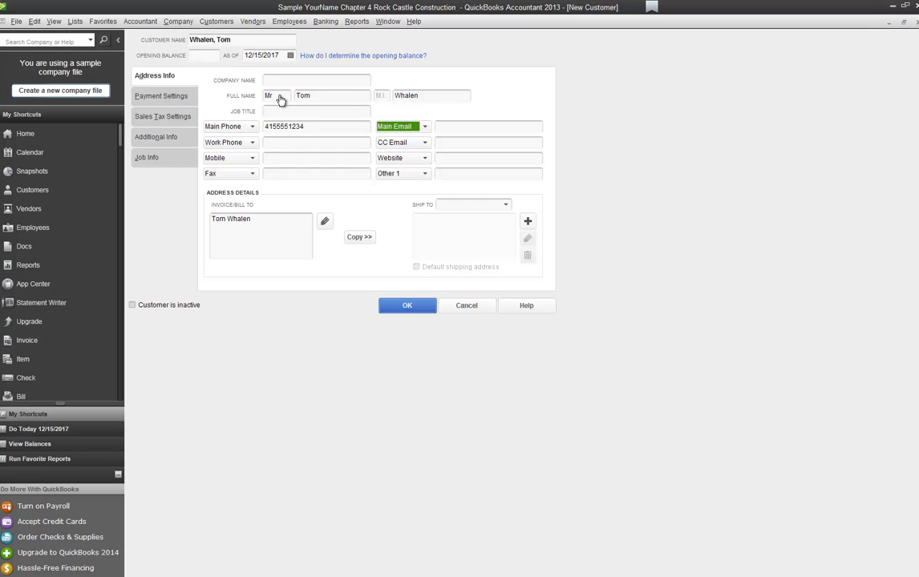
key("Tab")
key("Tab")
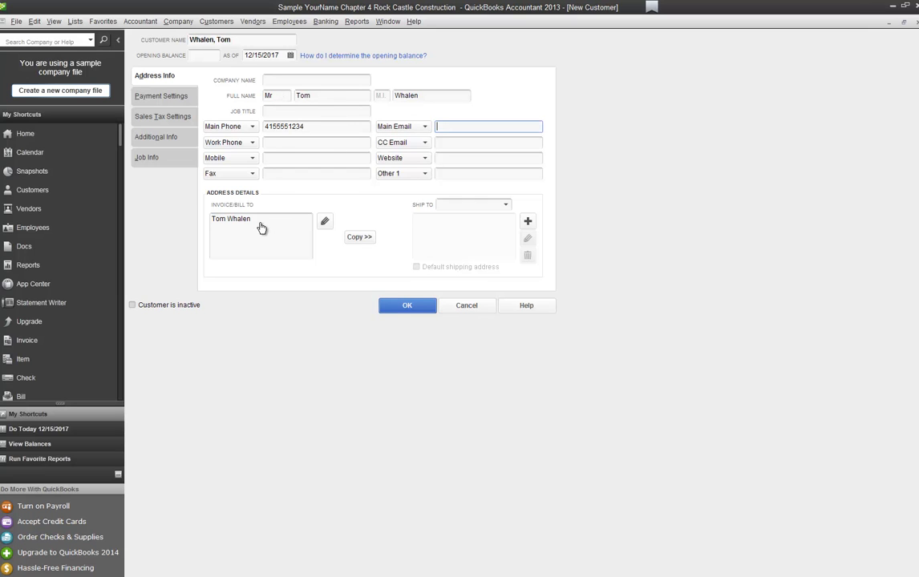
key("Tab")
key("Tab")
key("Tab")
key("Tab")
key("Tab")
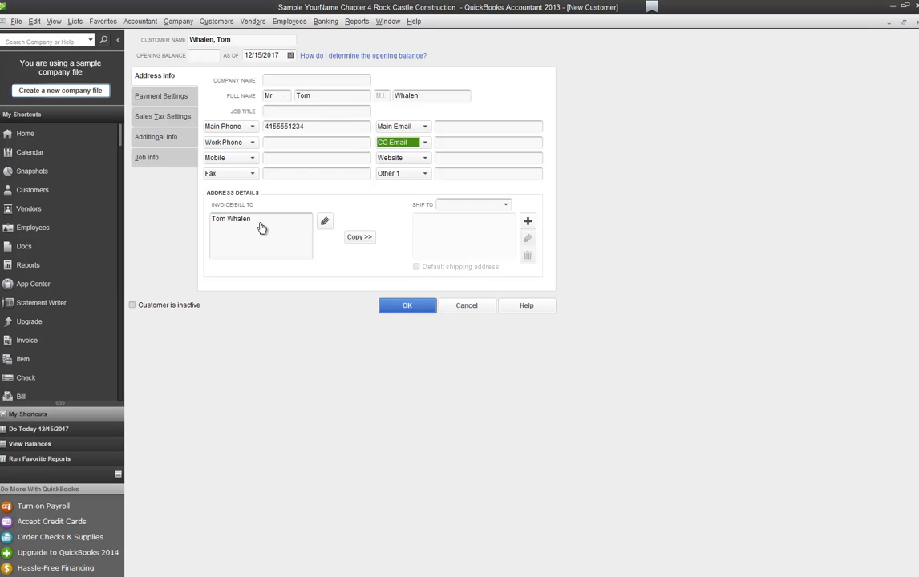
type("4155")
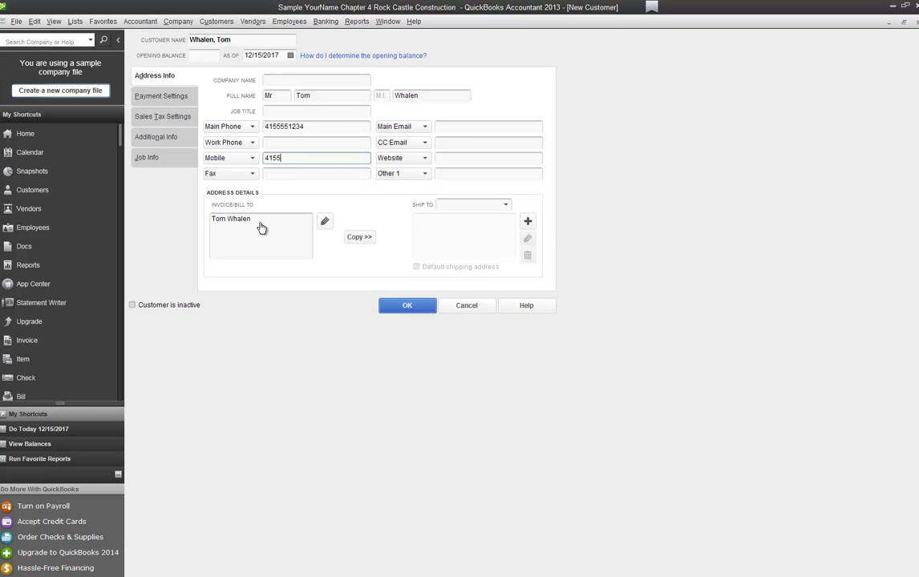
type("555678")
key("Tab")
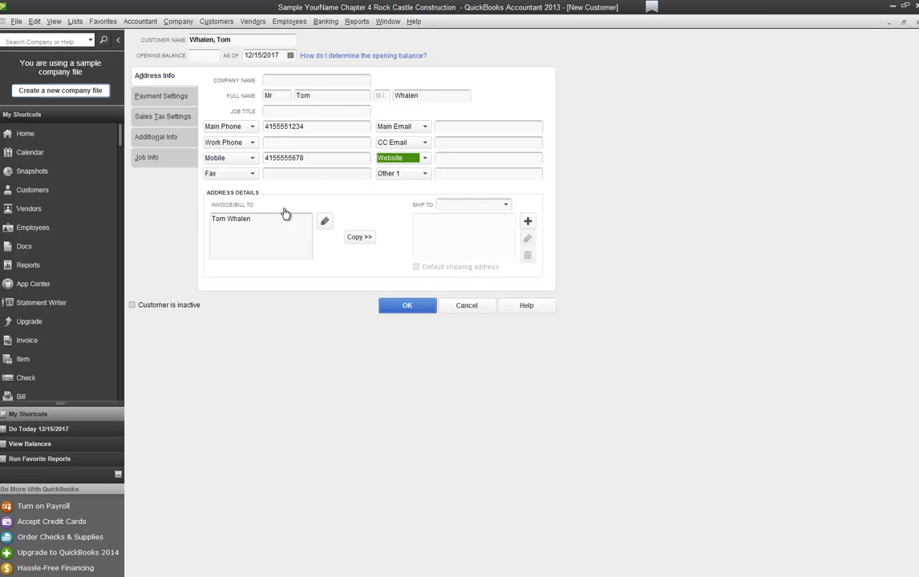
Step: Enter the billing street and city lines and copy them as the Ship To 1 address
key("Tab")
key("Tab")
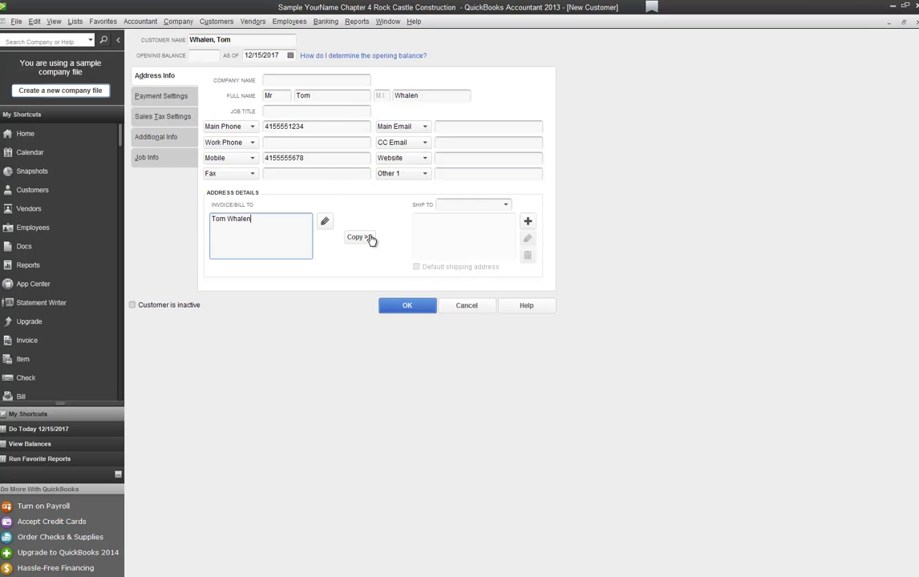
key("Return")
key("Return")
type("Bayshore, CA 94326")
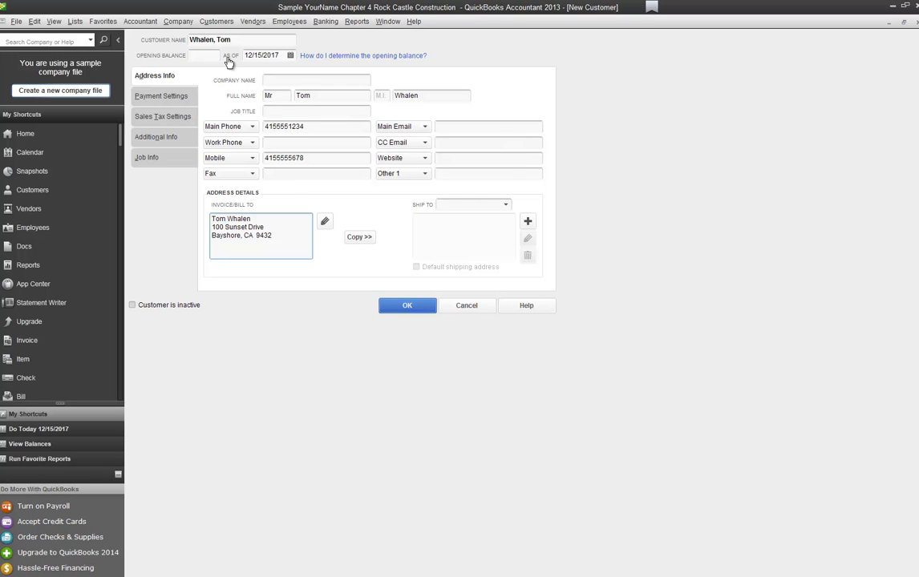
left_click(160, 76)
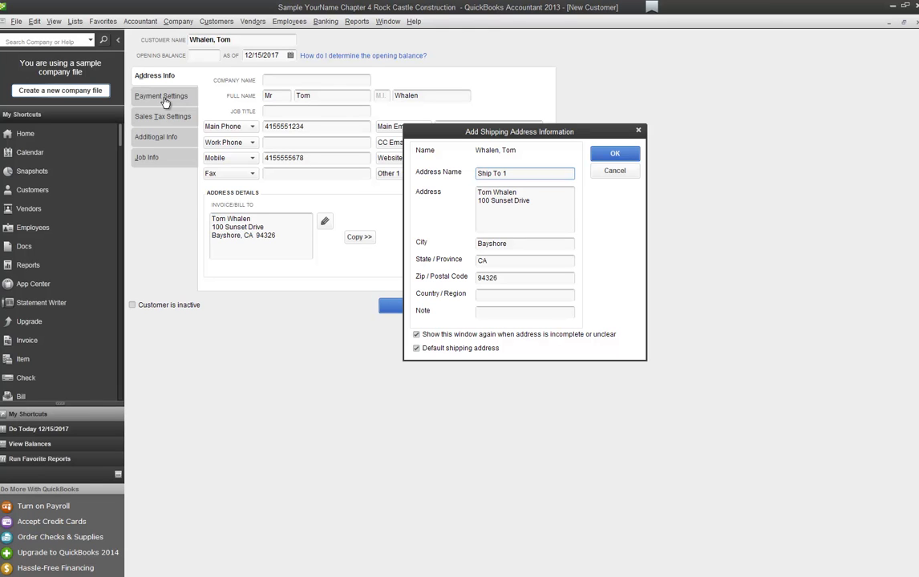
key("Return")
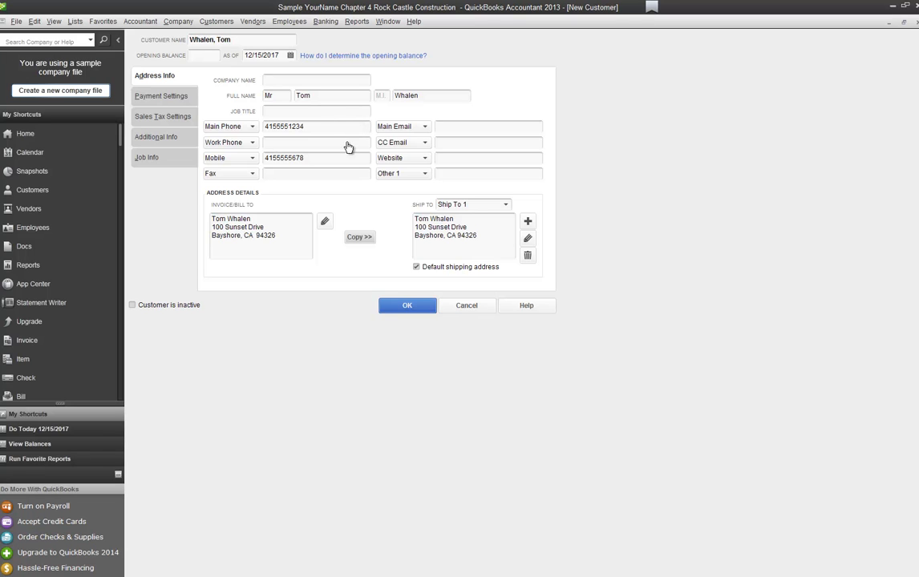
key("alt+p")
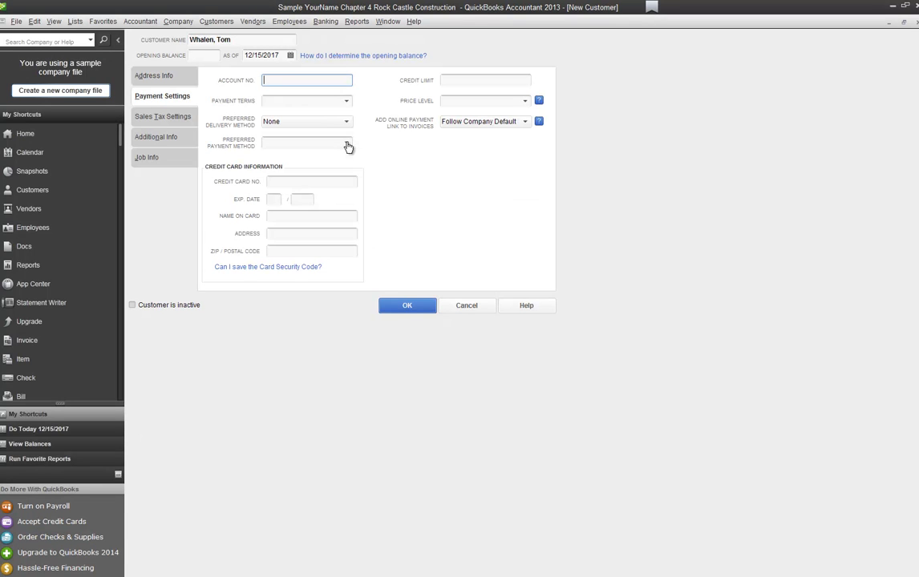
Step: Enter the customer's account number, a 50,000 credit limit and Net 30 terms
type("7890")
key("Tab")
type("50,00000")
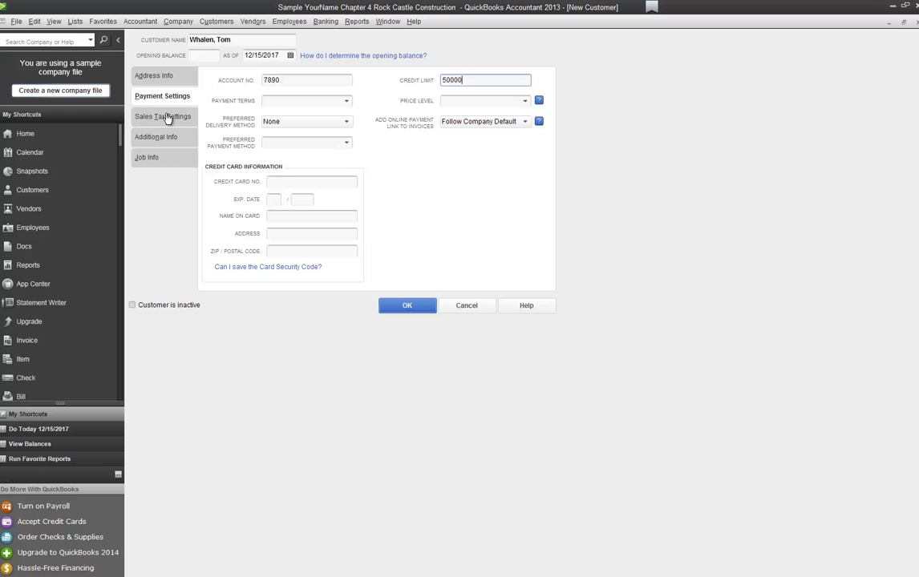
key("Tab")
type("Net 3")
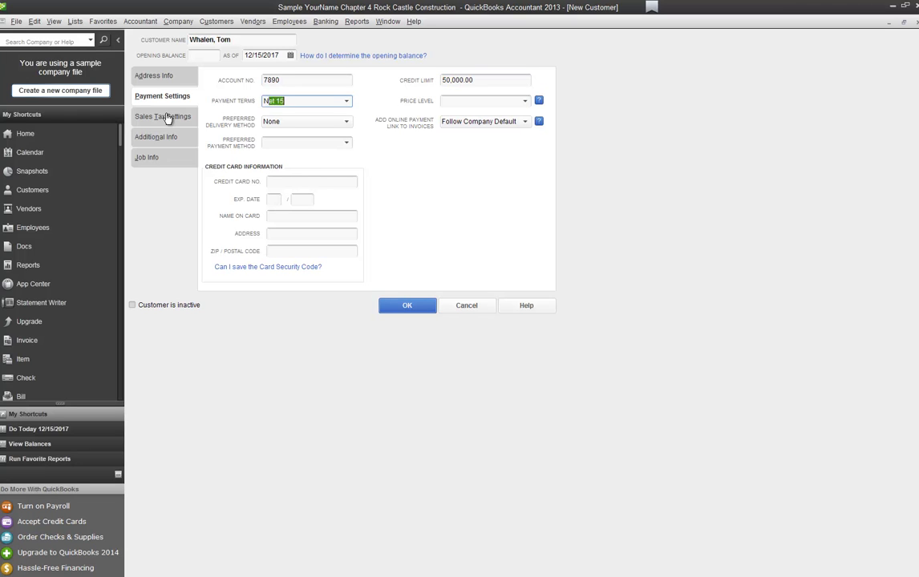
key("Tab")
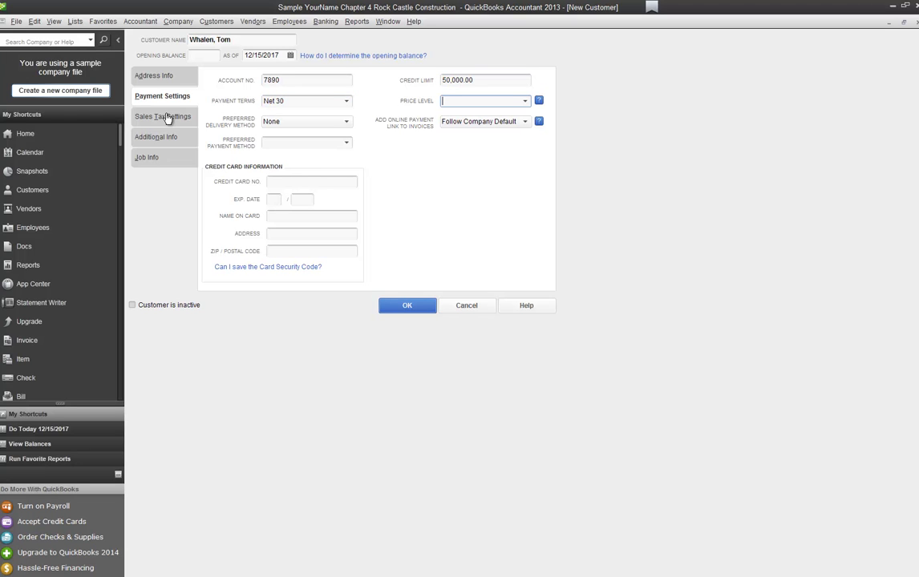
key("shift+Tab")
key("alt+Down")
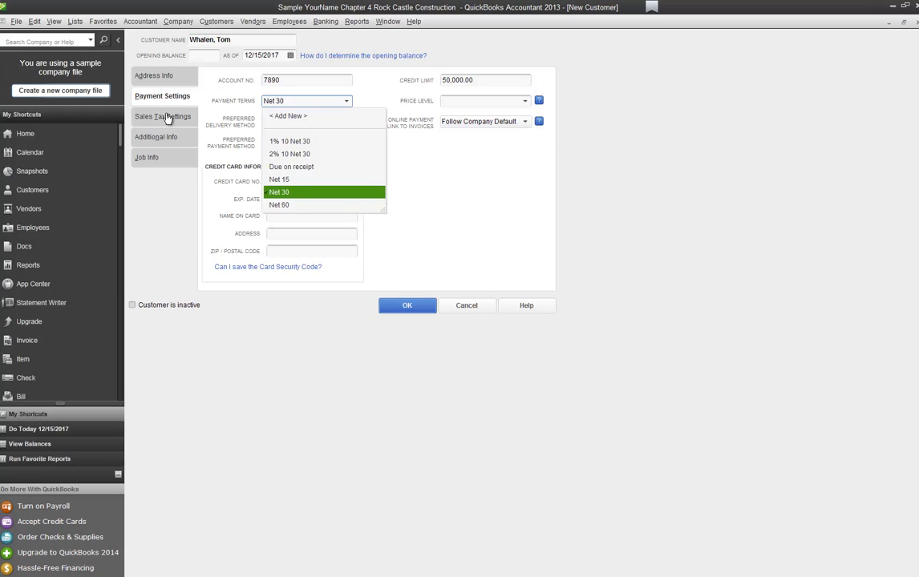
key("Return")
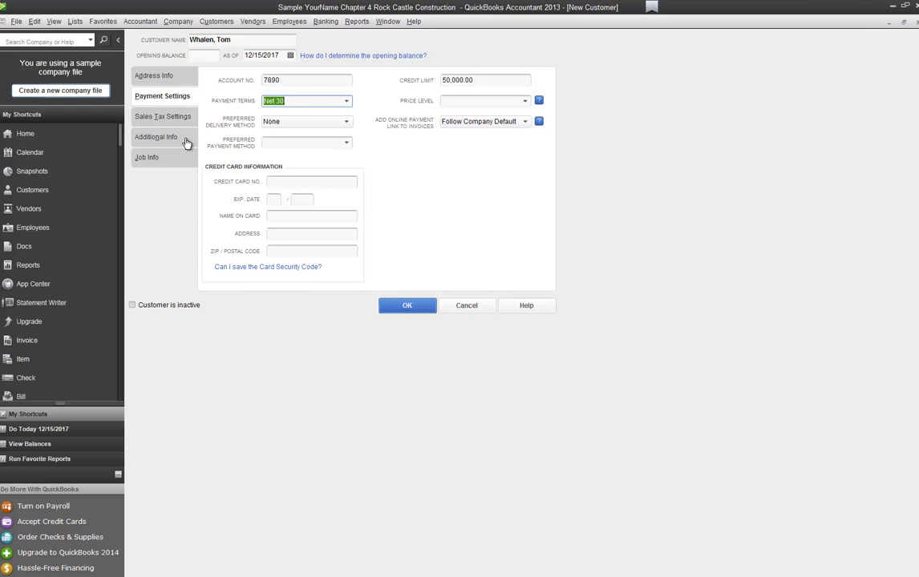
Step: Set Check as the customer's preferred payment method
key("Tab")
key("Tab")
key("alt+Down")
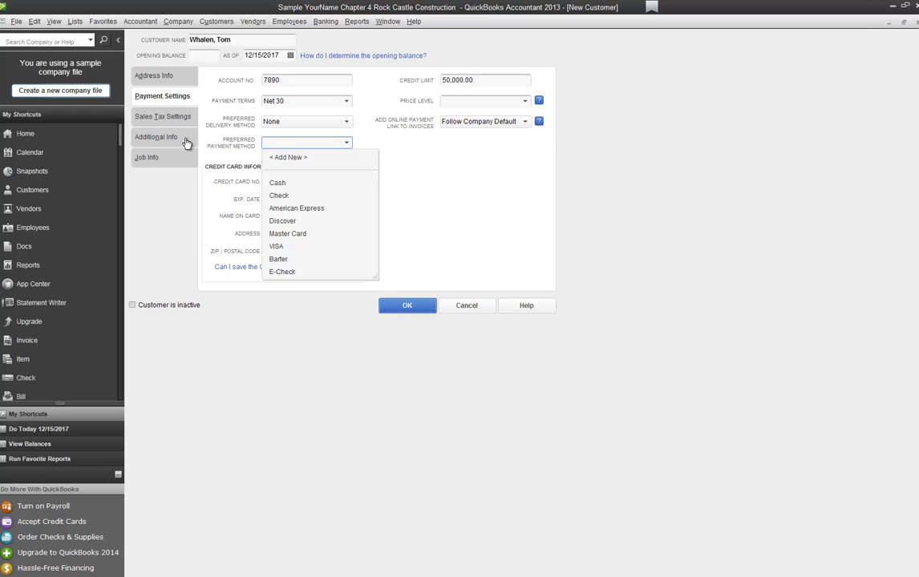
key("Down")
key("Down")
key("Return")
left_click(402, 311)
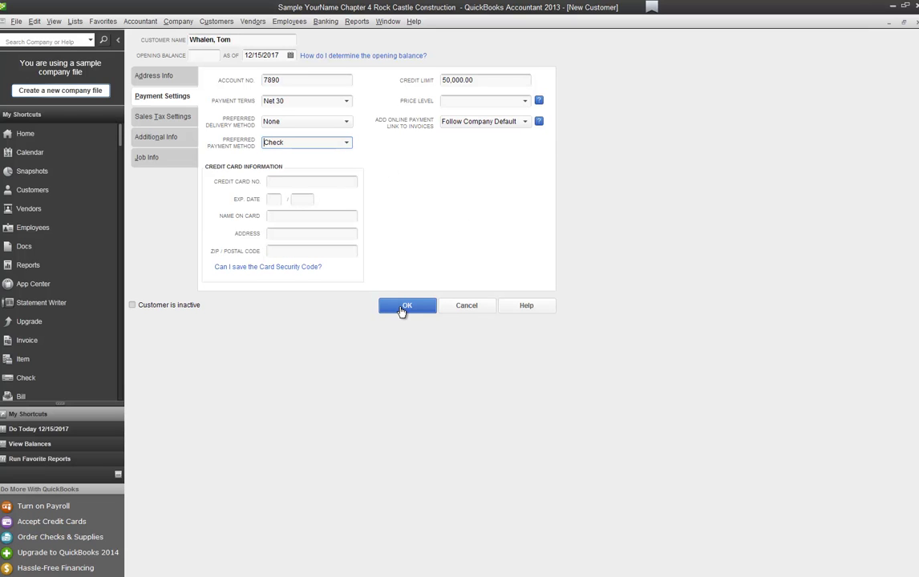
left_click(191, 116)
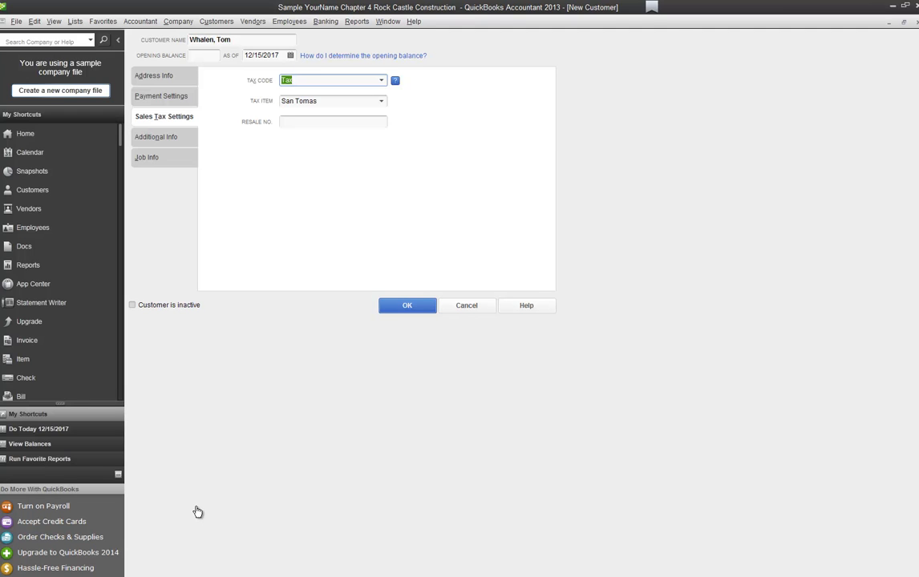
Step: Set the customer type to Residential and save the new customer
key("alt+d")
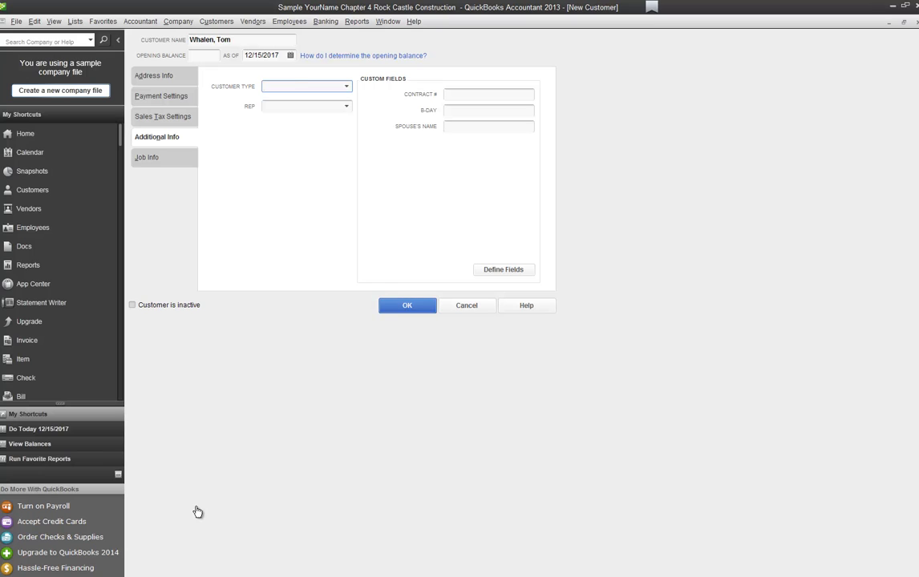
type("r")
key("Tab")
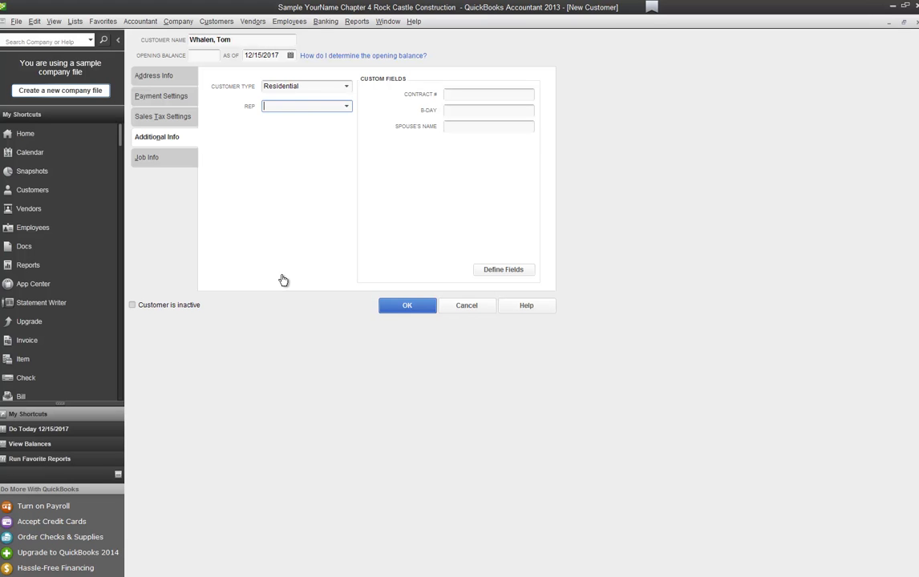
key("Return")
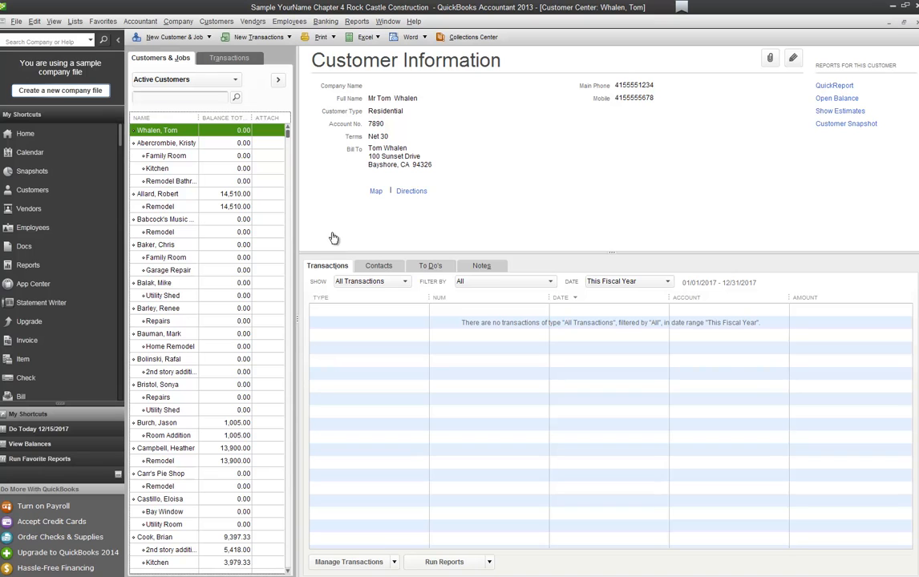
Step: Re-sort the customer list back to its alphabetical order
right_click(190, 132)
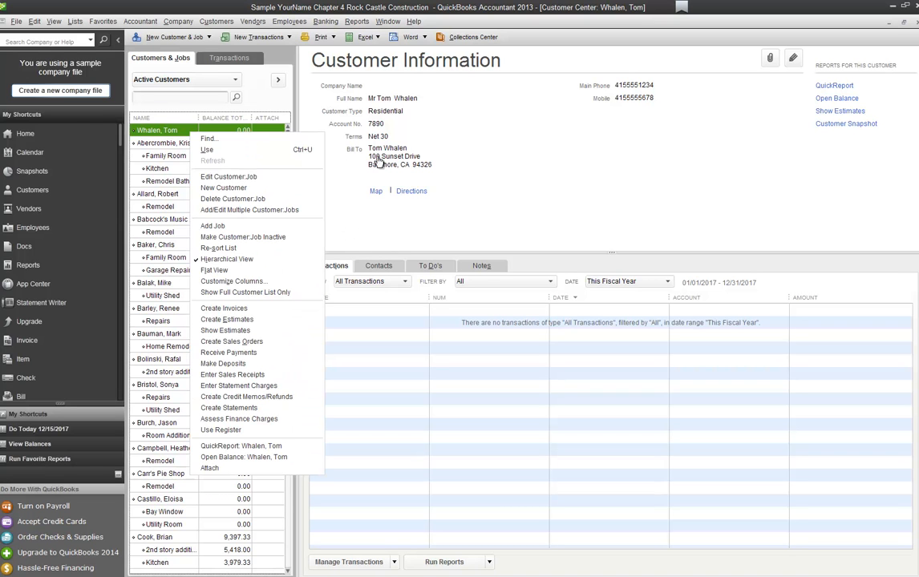
left_click(219, 249)
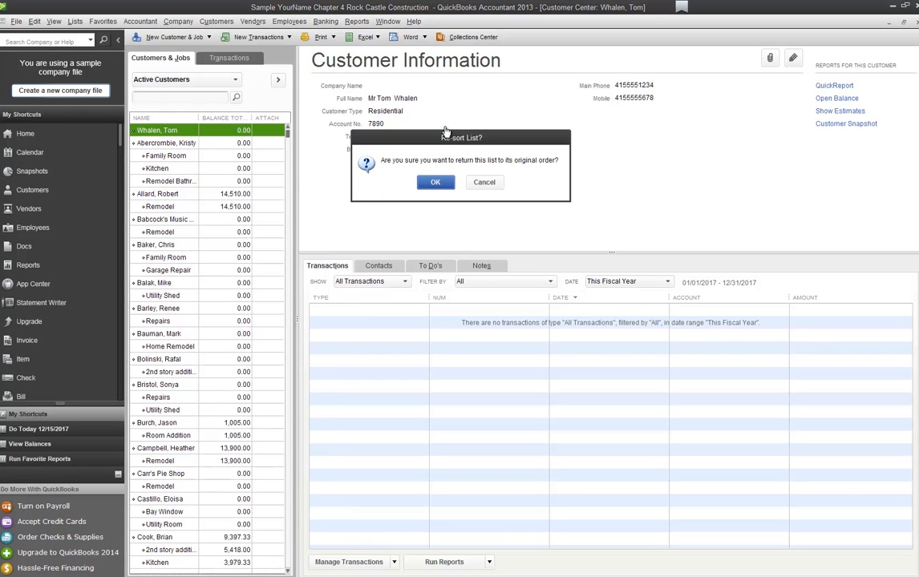
key("Return")
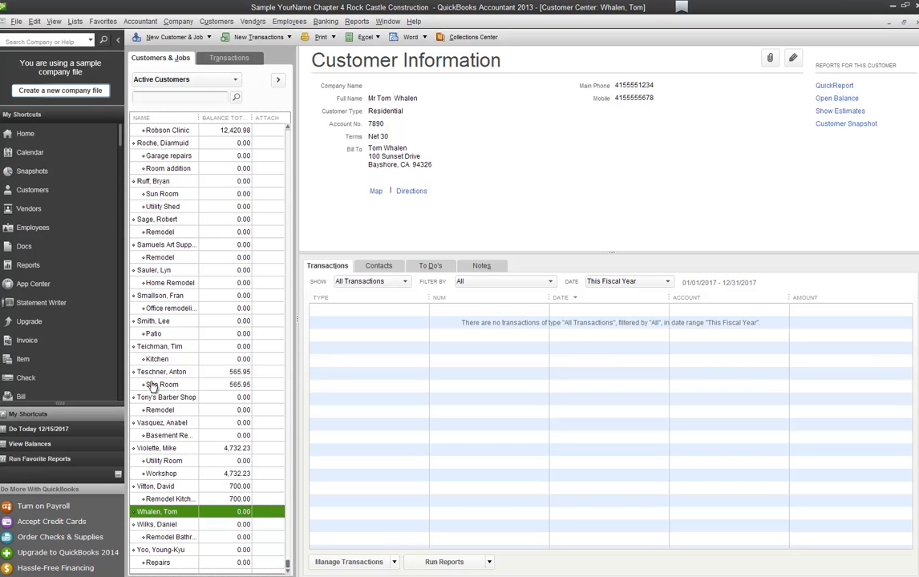
Step: Open the new customer's record with Edit Customer:Job
right_click(152, 517)
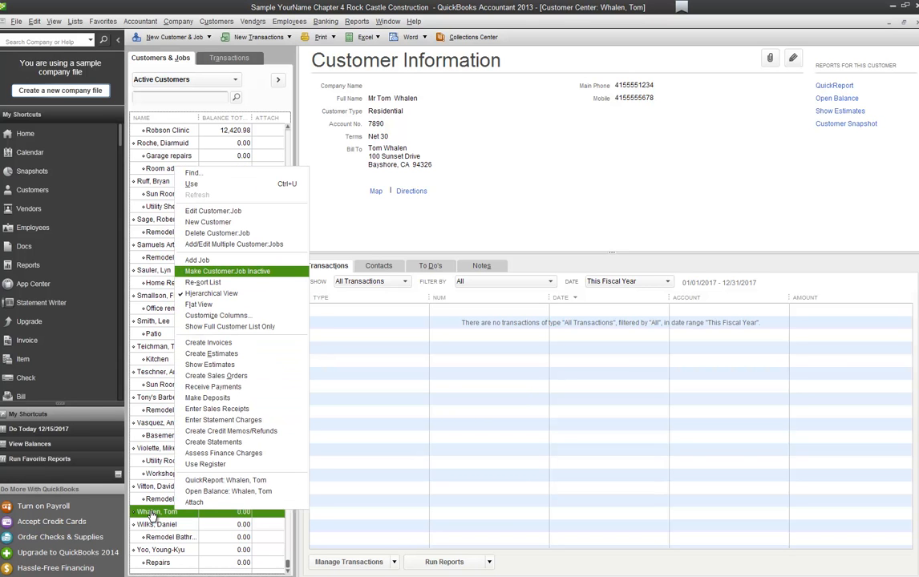
key("Up")
key("Up")
key("Up")
key("Up")
key("Up")
key("Return")
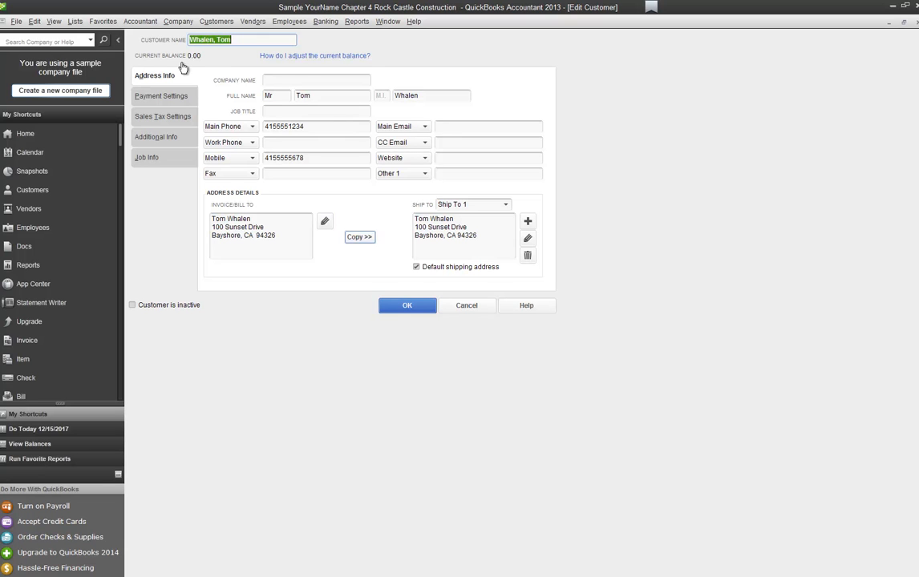
Step: Add the customer's main e-mail address and save the updated record
key("Tab")
key("Tab")
key("Tab")
key("Tab")
key("Tab")
key("Tab")
key("Tab")
key("Tab")
key("Tab")
key("Tab")
key("Tab")
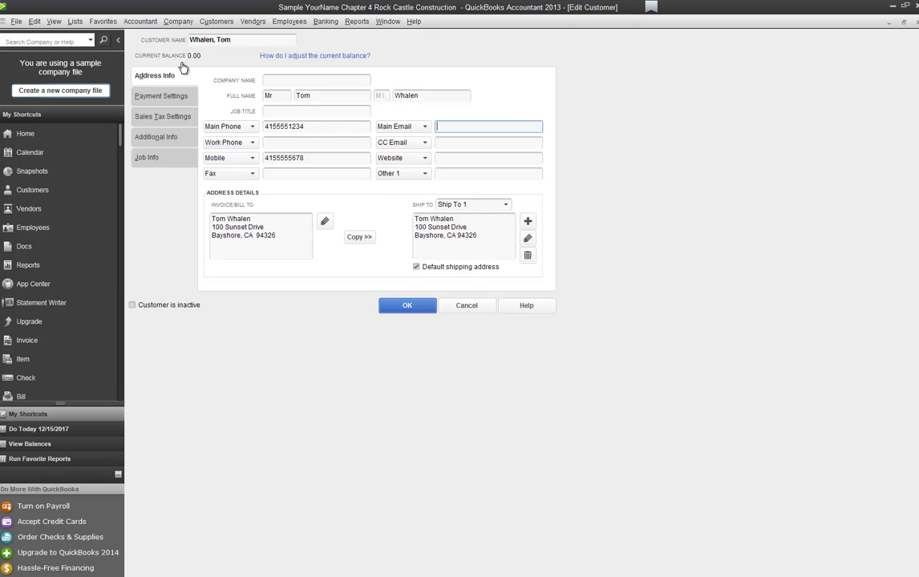
key("Tab")
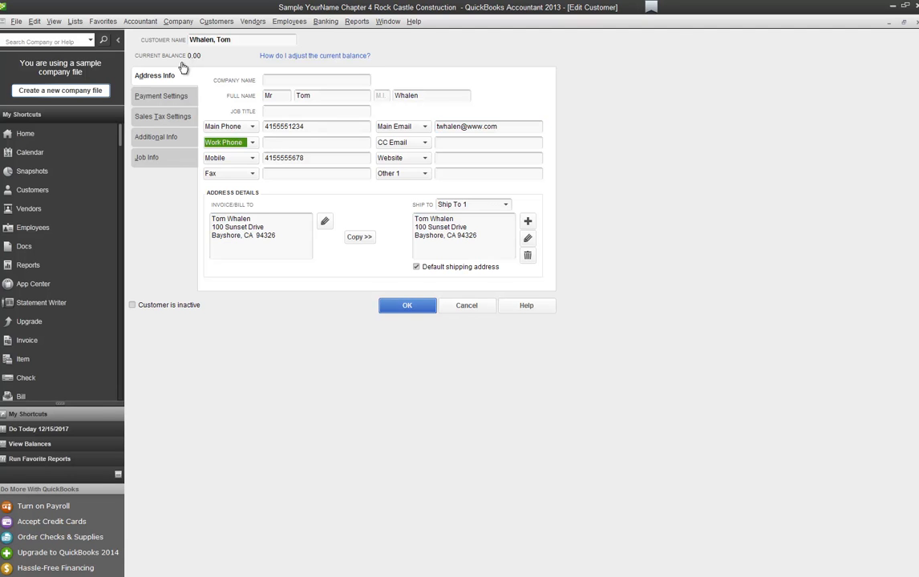
key("Return")
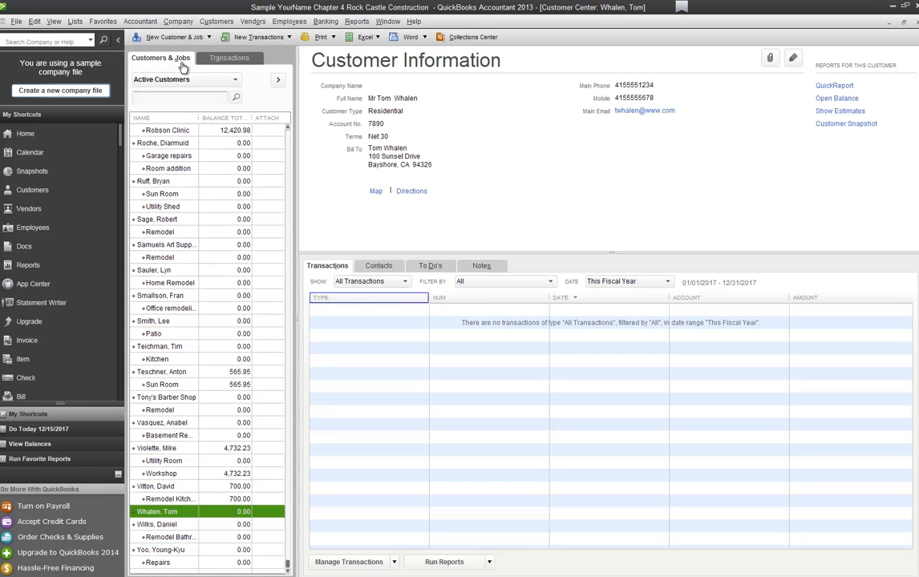
right_click(174, 180)
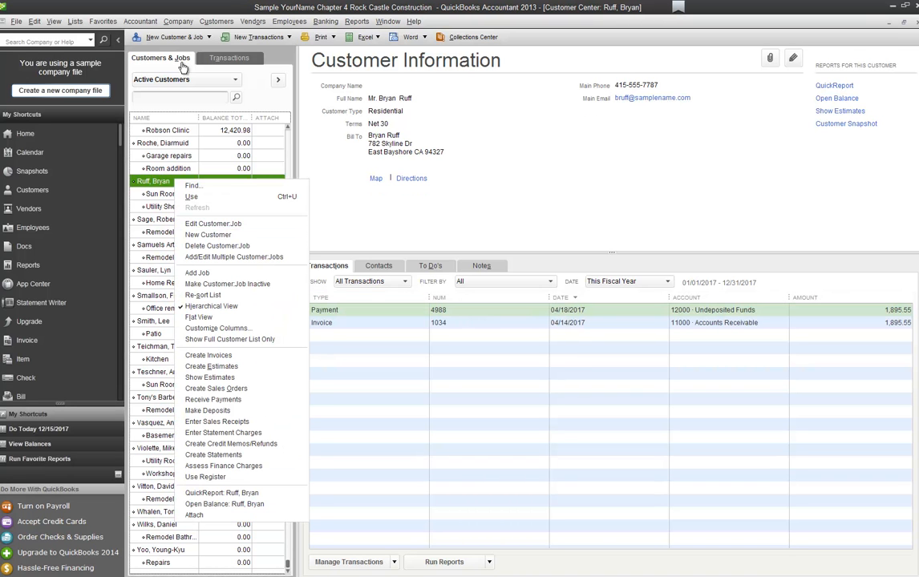
left_click(156, 511)
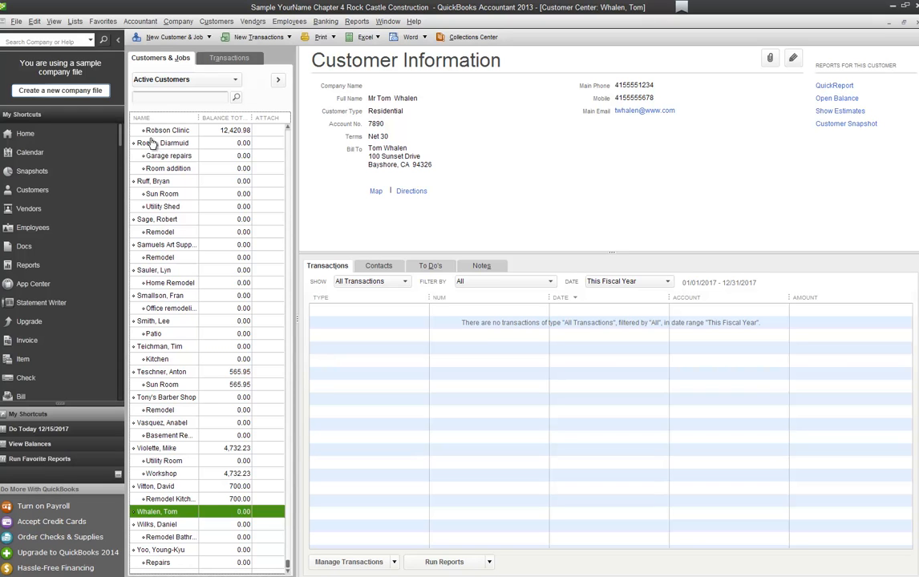
key("alt+n")
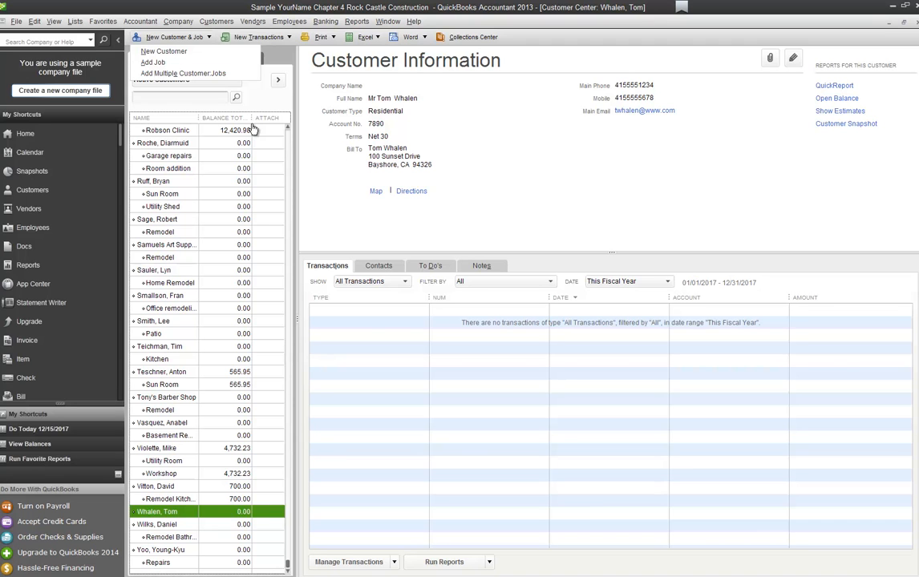
Step: Create a job named Screen Porch under the new customer with a 0.00 opening balance
key("Down")
key("Down")
key("Return")
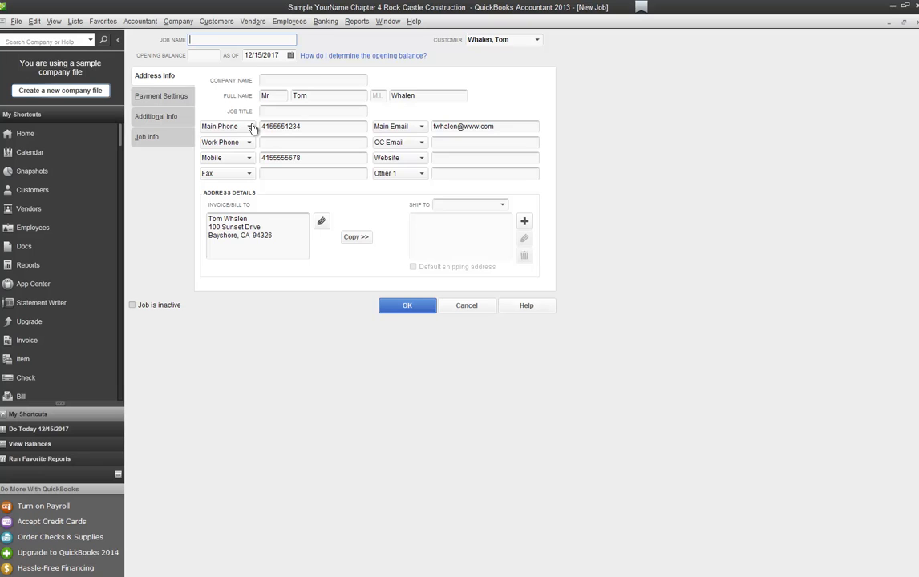
type("Screen Porch")
left_click(404, 305)
type("0")
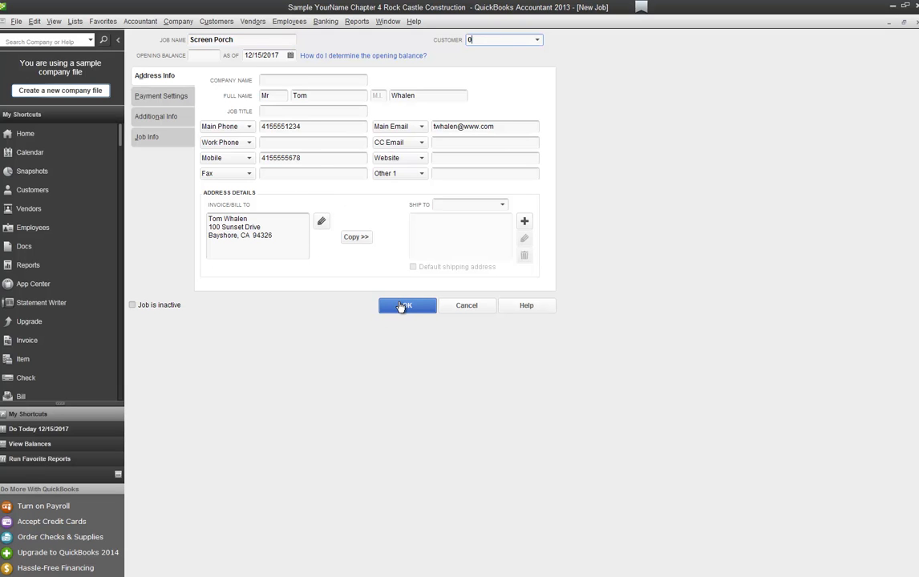
key("BackSpace")
key("Tab")
key("Tab")
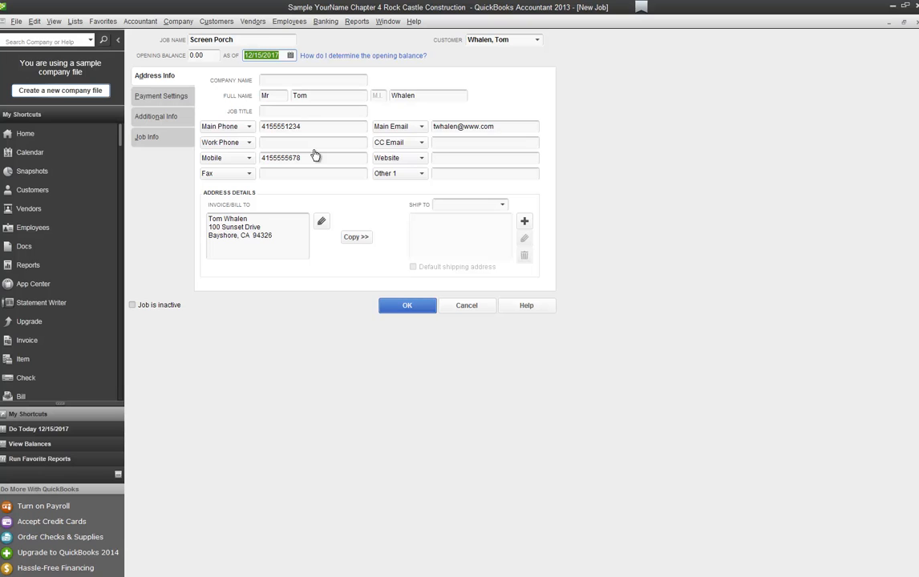
key("alt+j")
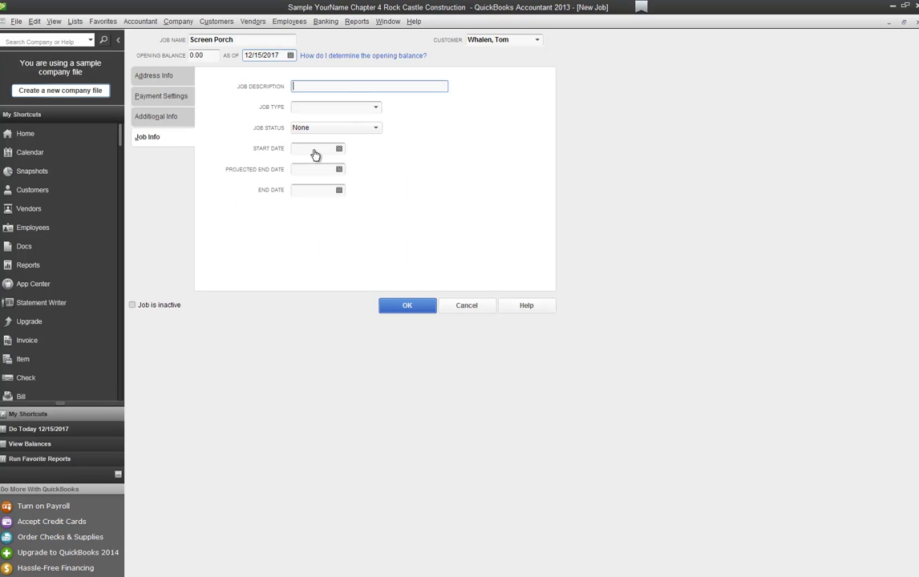
Step: Describe the job as Screen Porch, type Remodel, status Pending, dates 02/01/2018–03/15/2018, and save
type("Screen Porch")
key("Tab")
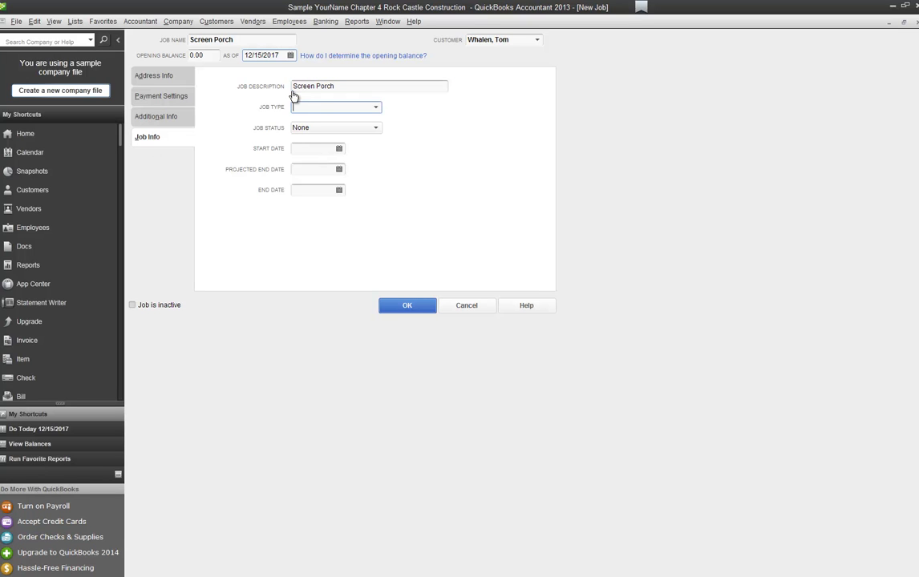
type("Remodel")
key("Tab")
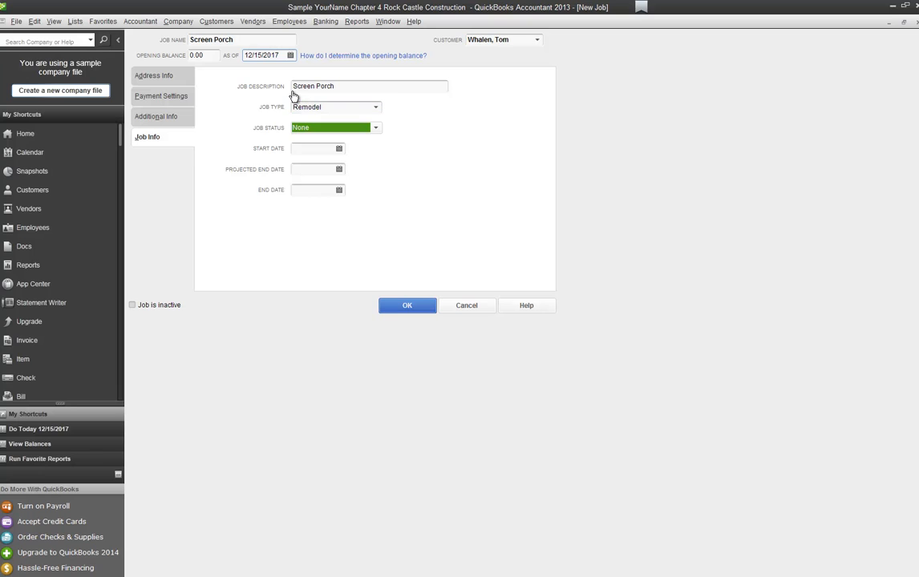
type("Pending")
key("Tab")
type("0")
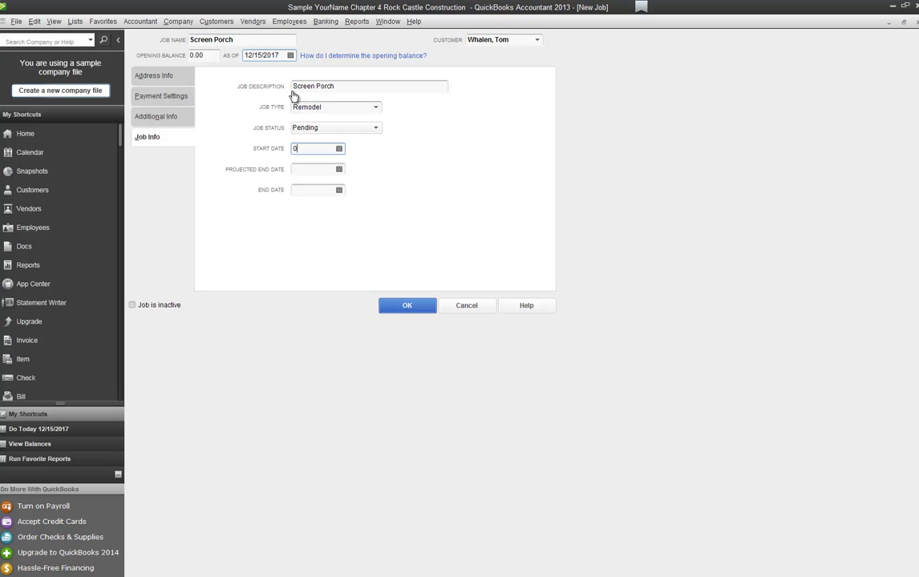
type("2/01/2018")
key("Tab")
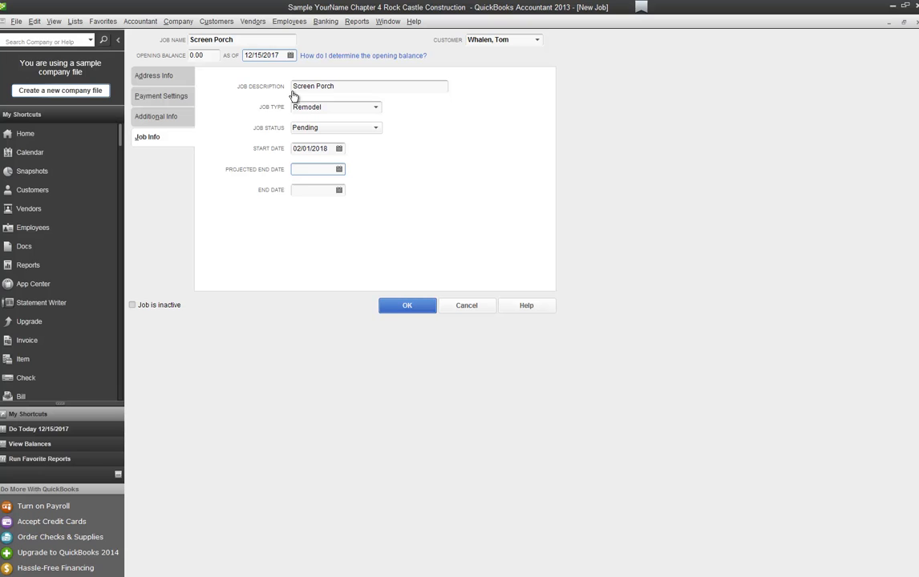
type("031518")
key("Tab")
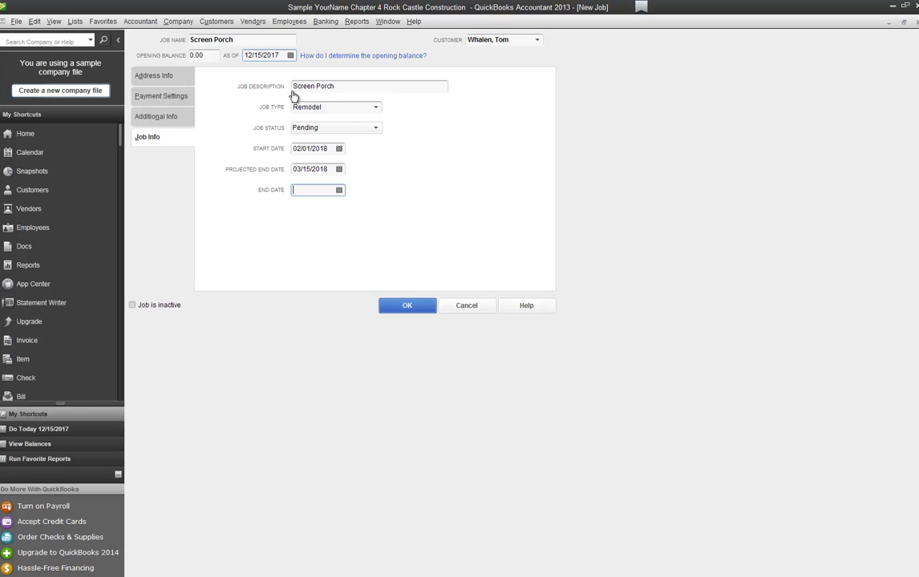
left_click(408, 308)
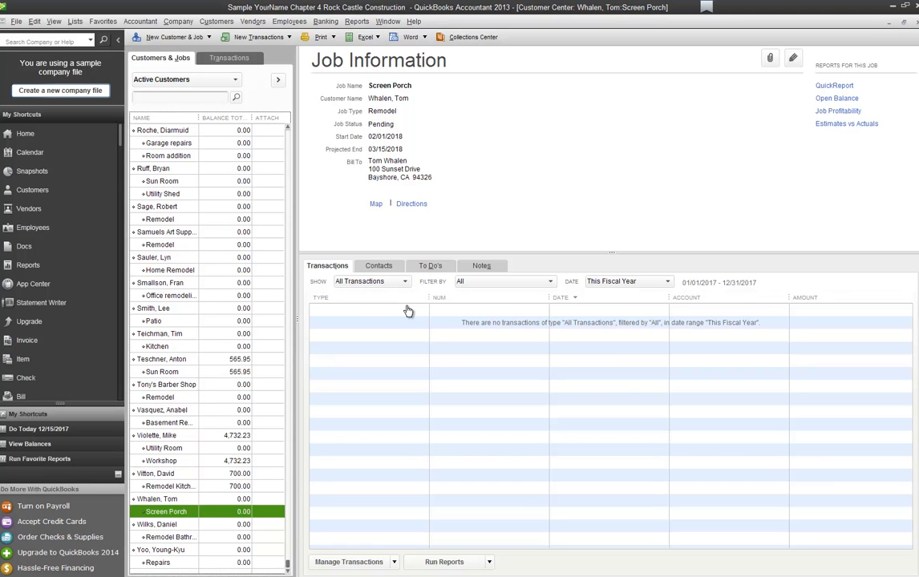
Step: Add a job named Exterior Door under the same customer with a 0.00 opening balance
right_click(183, 499)
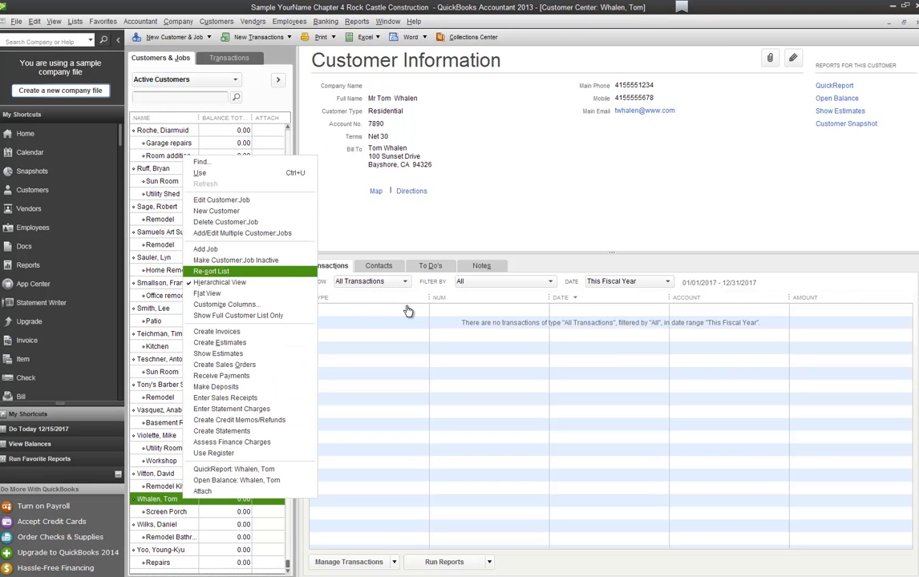
left_click(206, 249)
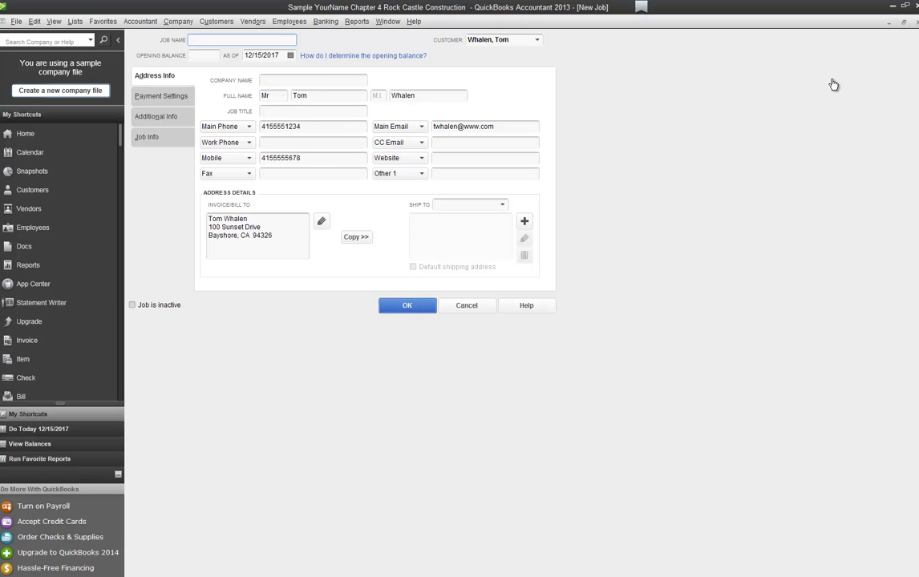
type("Exterior Door")
key("Tab")
key("Tab")
type("0")
key("Tab")
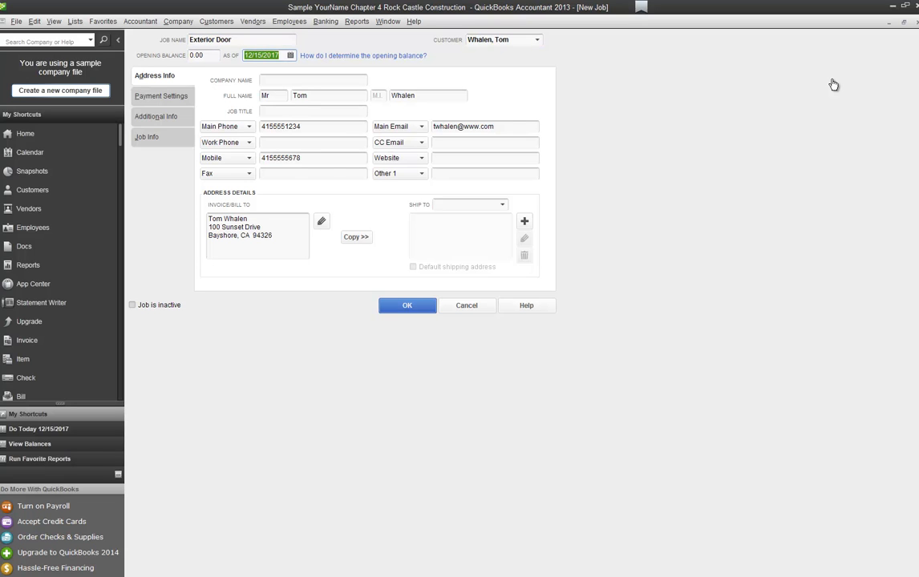
key("alt+j")
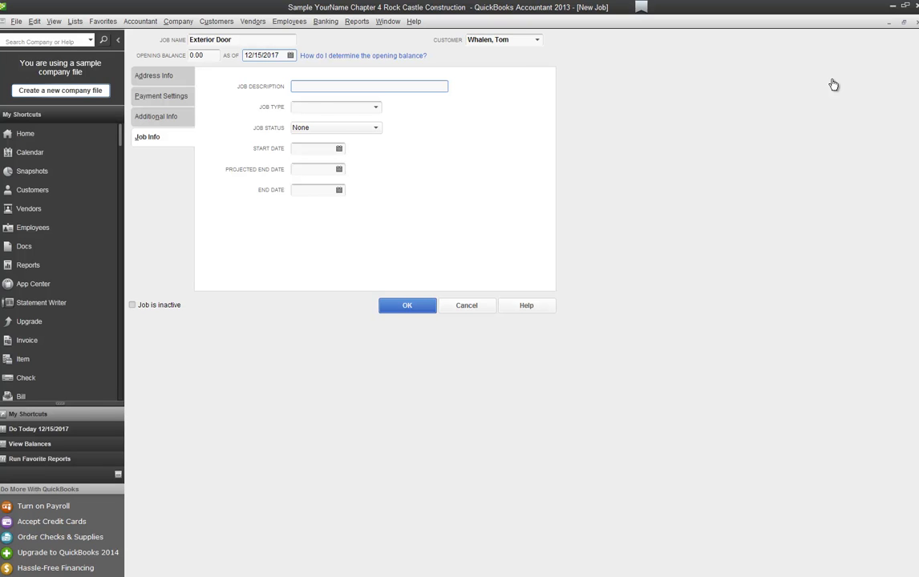
Step: Describe the job as Replace Exterior Door, type Repairs, status Awarded, dates 12/15/2017–12/18/2017, and save
type("Repal")
key("BackSpace")
key("BackSpace")
type("lace Exterior Door")
key("Tab")
type("Rep")
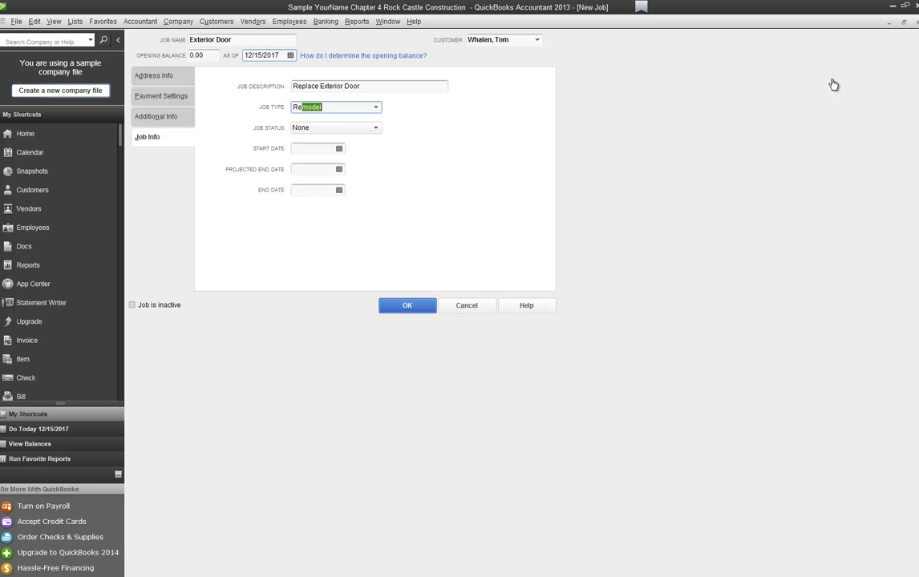
key("Tab")
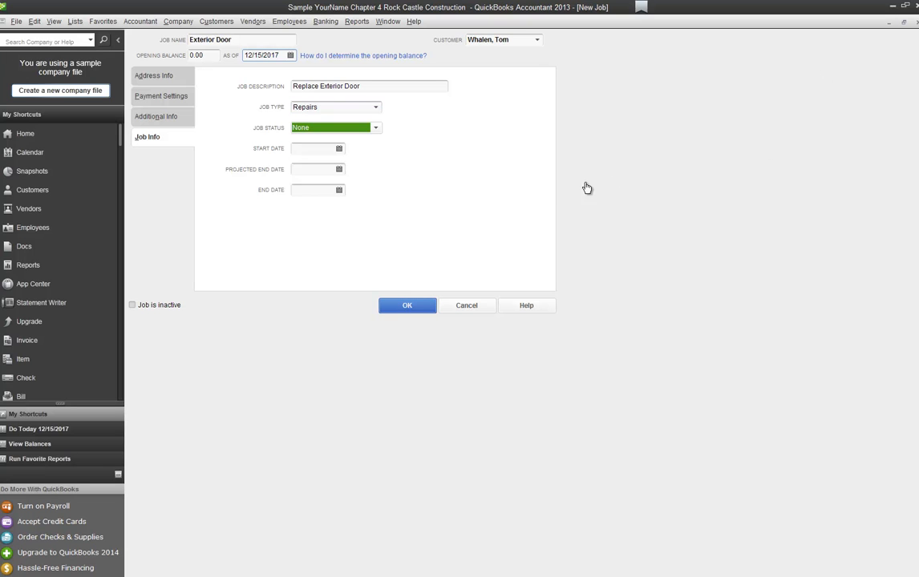
type("Awarded")
key("Tab")
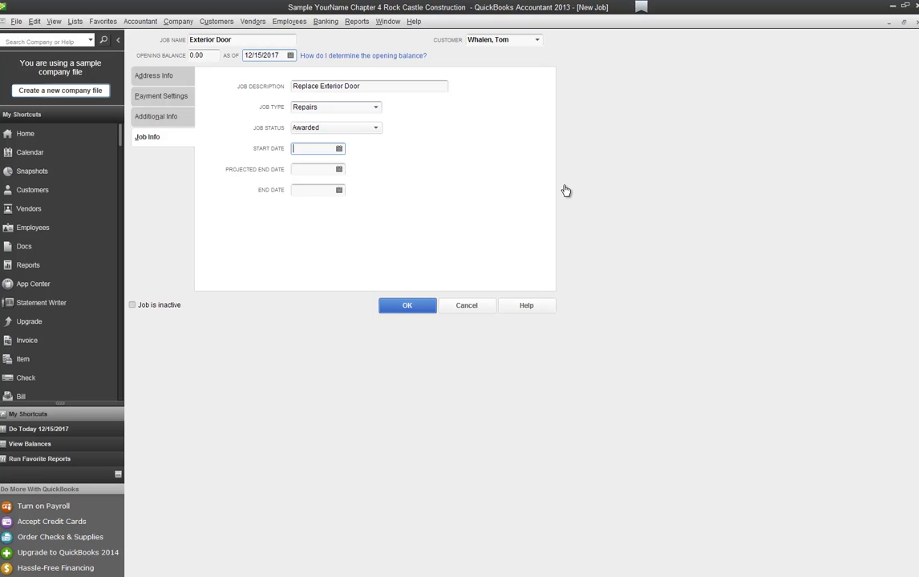
type("121517")
key("Tab")
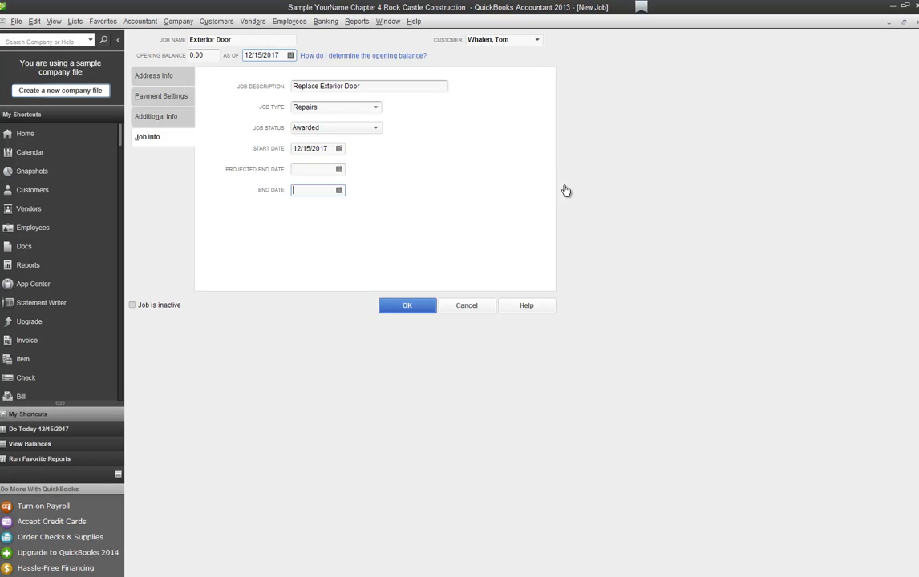
type("1218")
key("Tab")
key("Return")
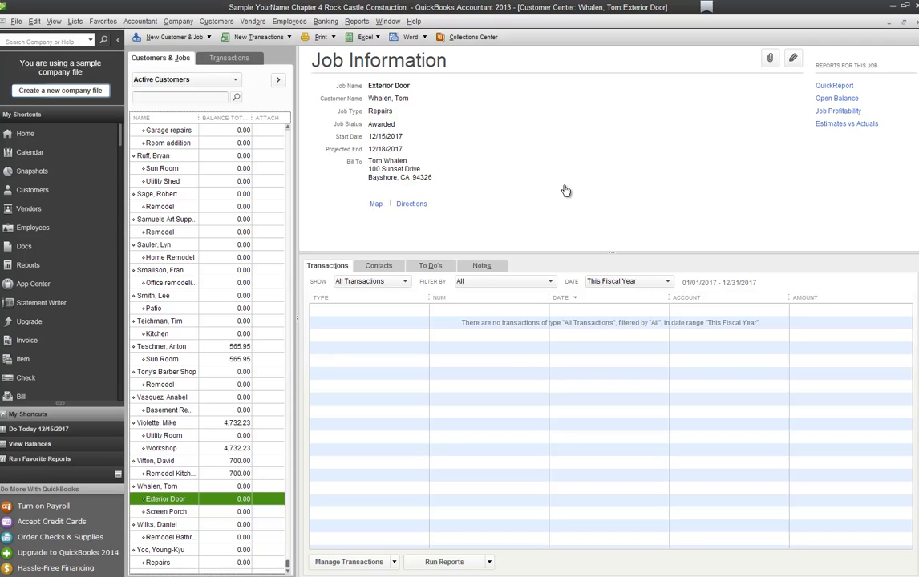
Step: Close the Customer Center
key("Escape")
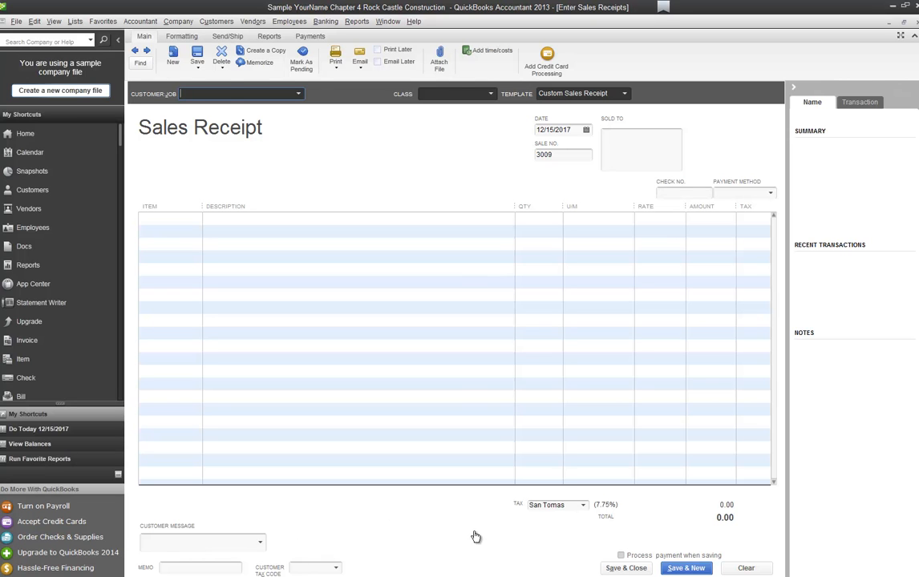
Step: Choose the customer on the receipt and set the payment method to Cash
type("Natiello, Ernesto")
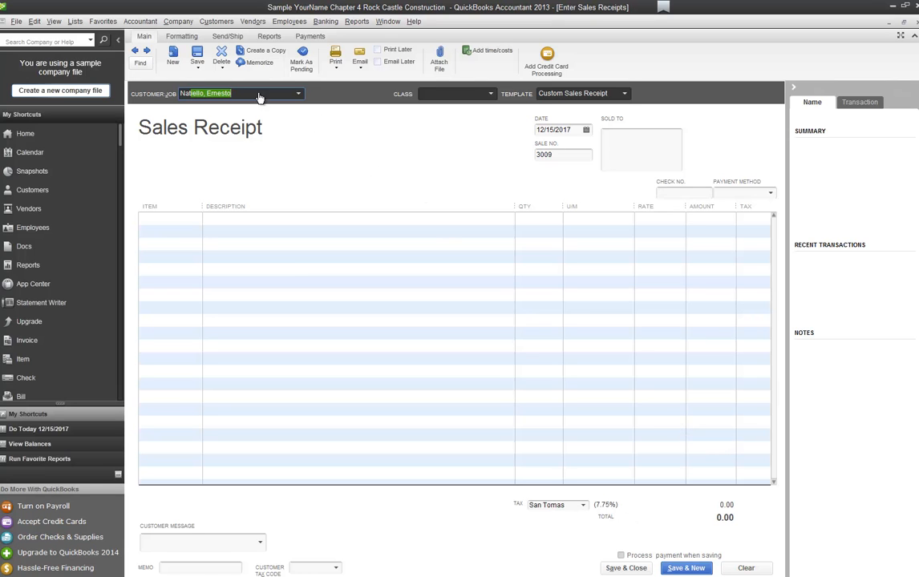
key("Tab")
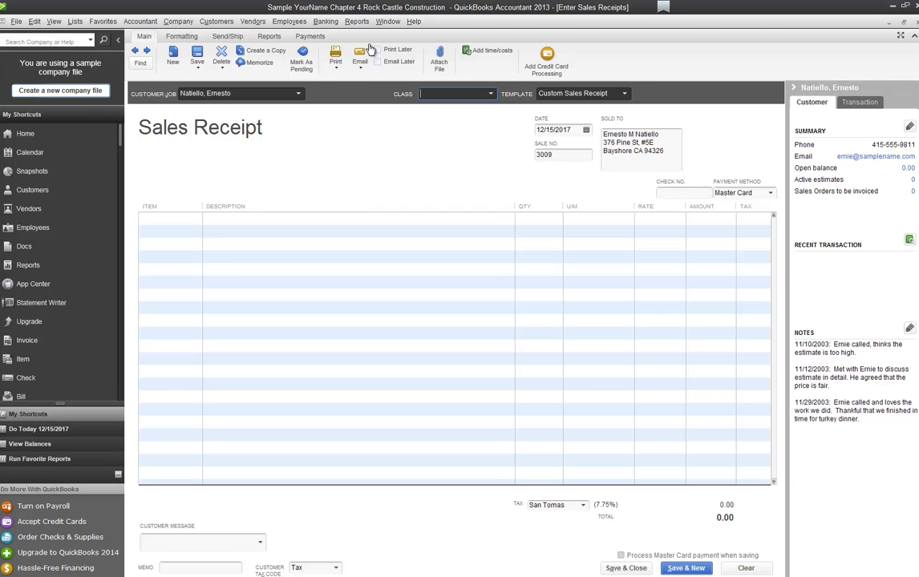
key("Tab")
key("Tab")
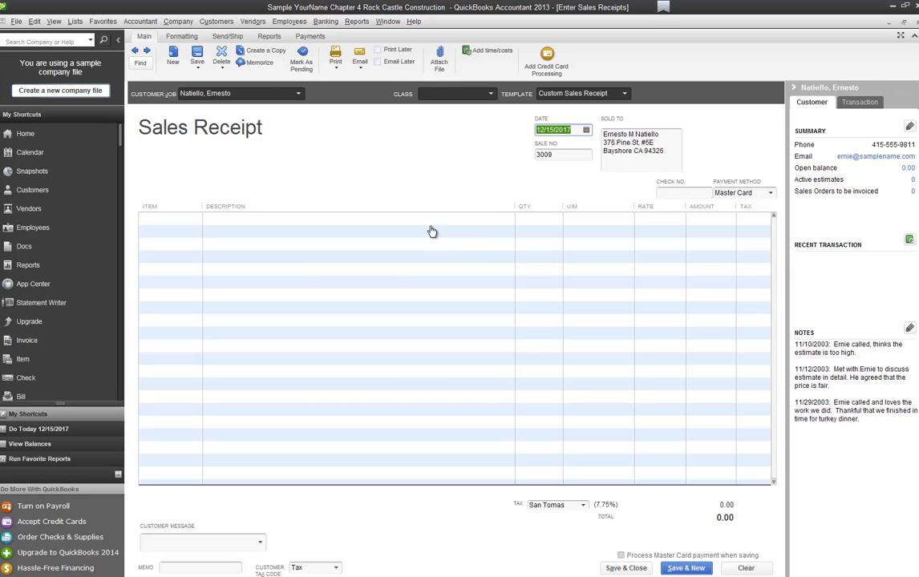
key("Tab")
key("Tab")
key("Tab")
key("Tab")
type("ca")
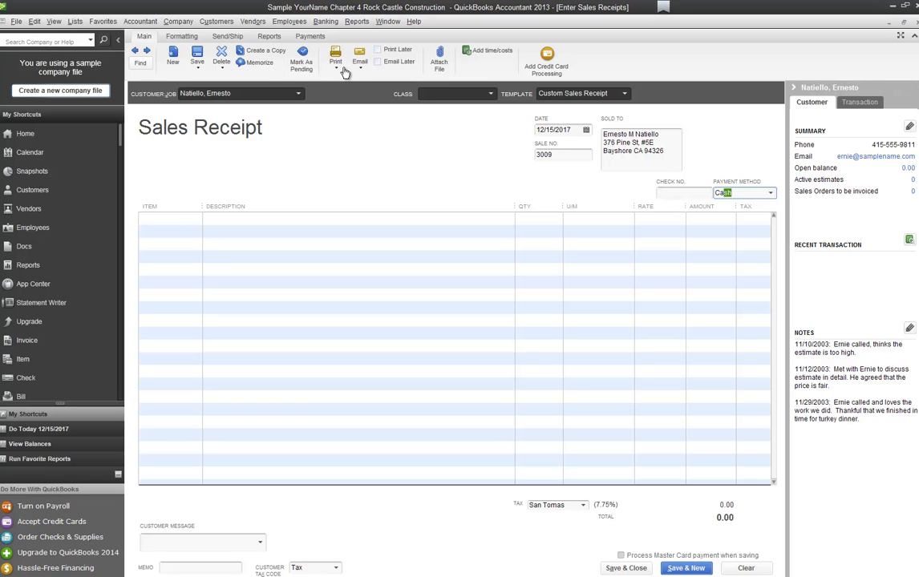
key("Tab")
Step: Add Cabinets:Cabinet Pulls at 10.00 and the message 'It's been a pleasure working with you!'
type("Cabinets:Cabinet P")
key("Tab")
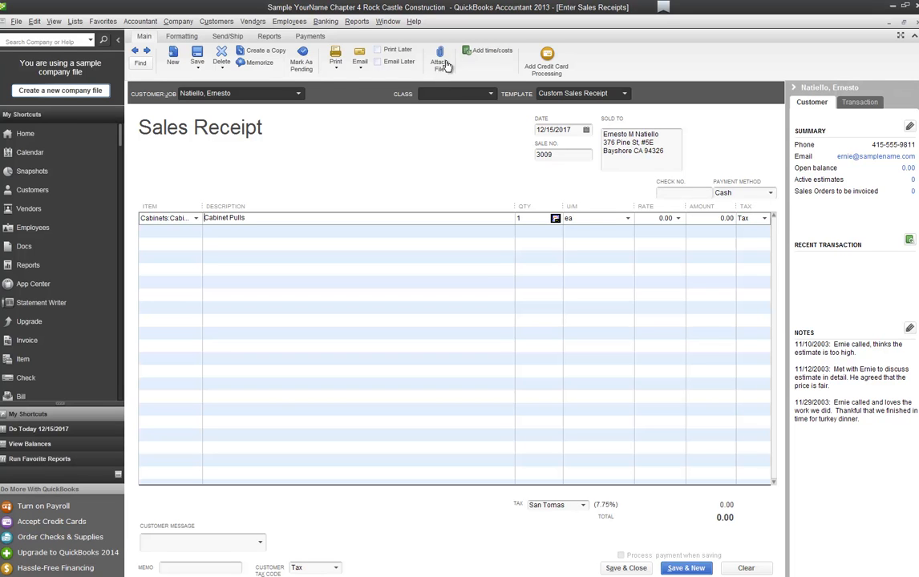
key("Tab")
key("Tab")
key("Tab")
type("10")
key("Tab")
left_click(498, 265)
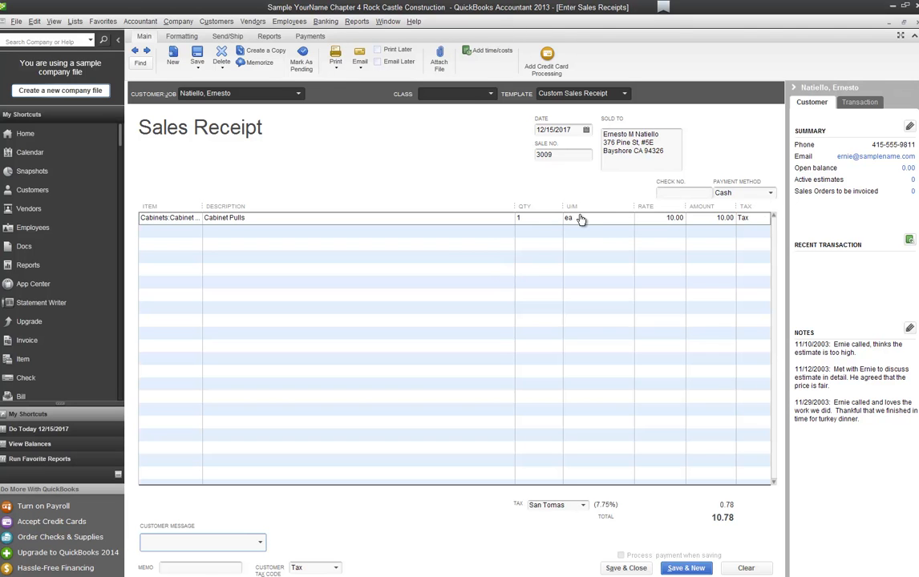
type("It's been a pleasure work")
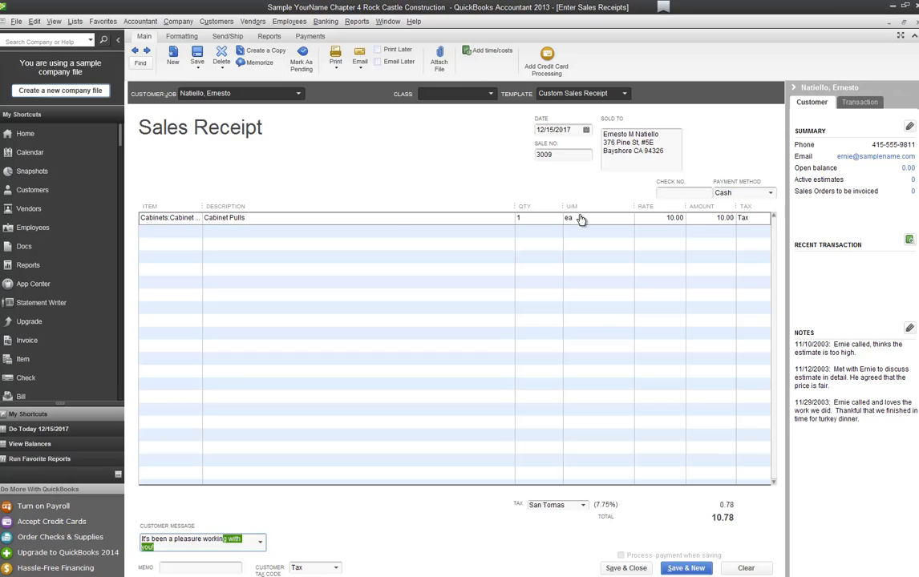
type("in")
key("Tab")
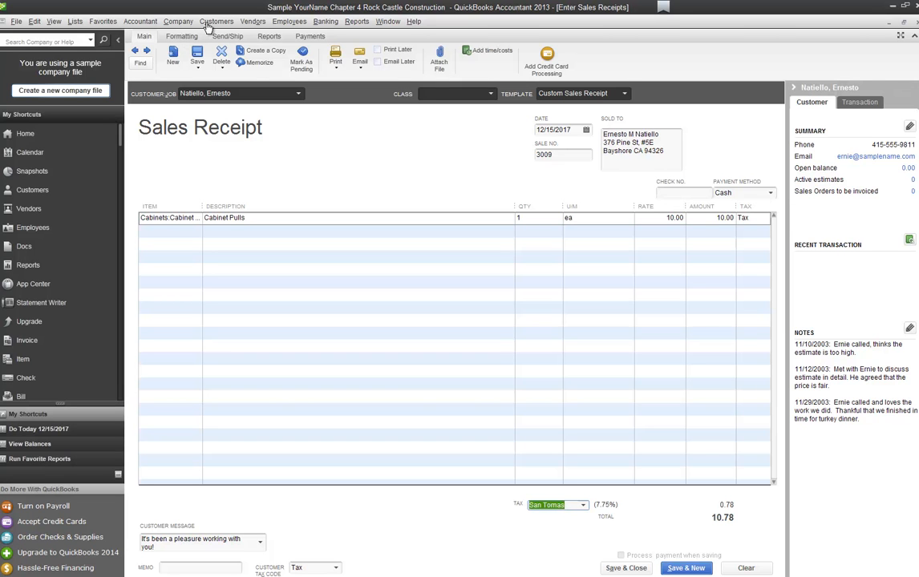
Step: Mark receipt 3009 to print later, preview it, then dismiss the preview and Save as PDF dialog
left_click(223, 67)
left_click(223, 68)
left_click(336, 69)
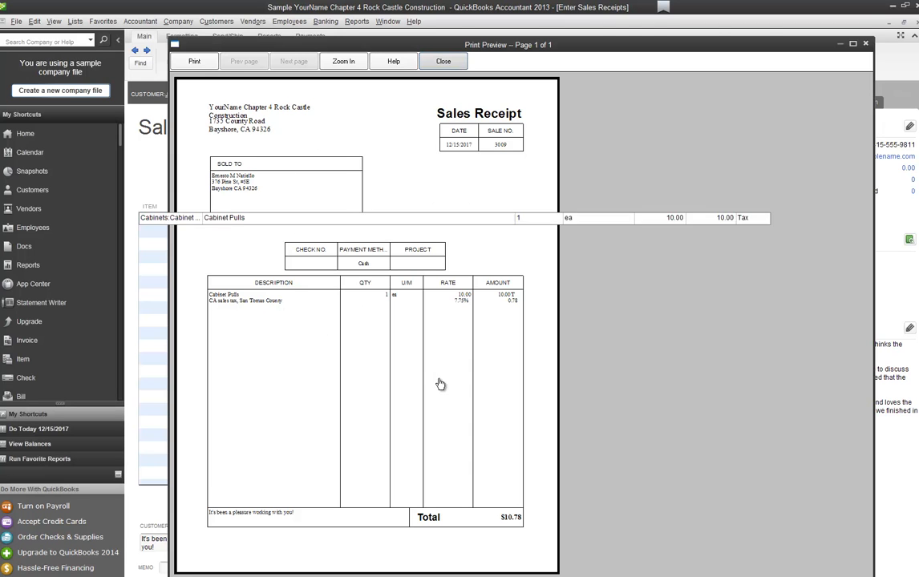
key("Escape")
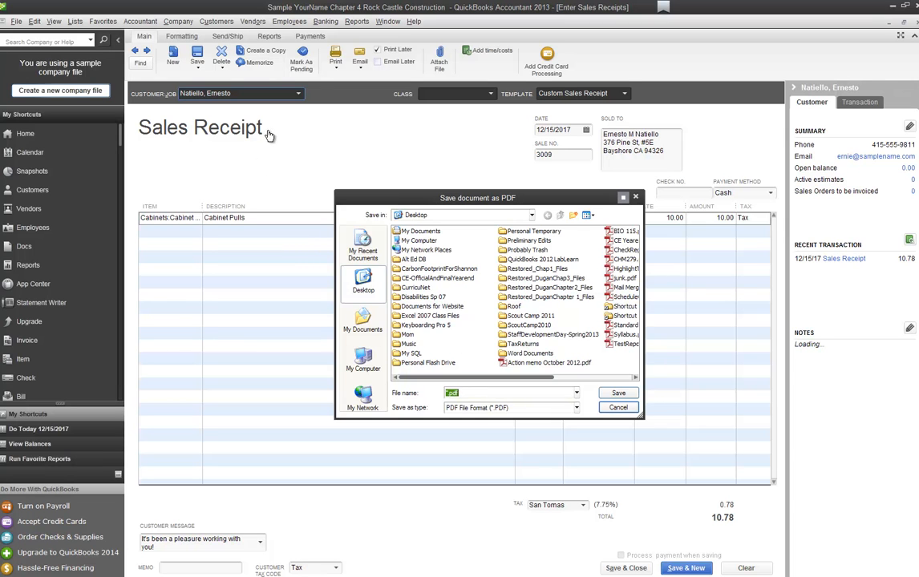
key("Escape")
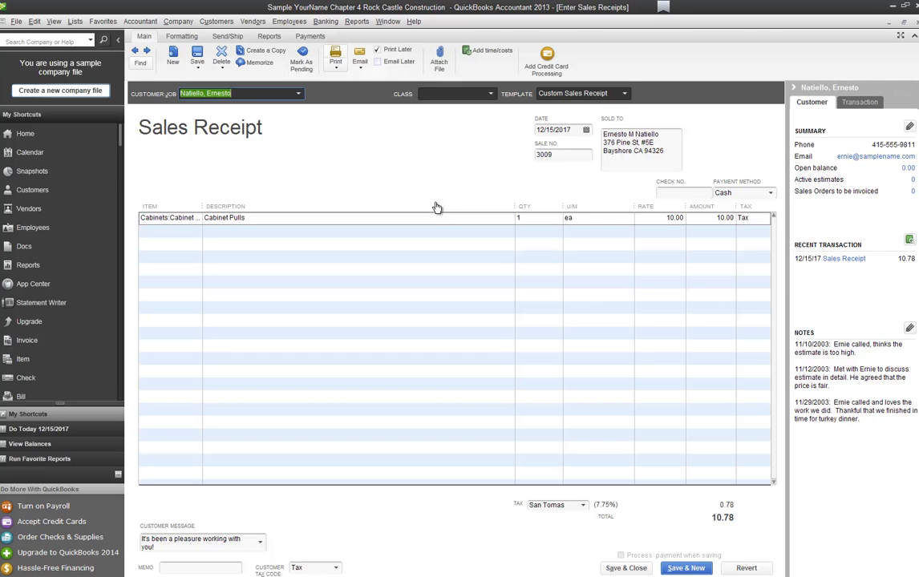
key("ctrl+p")
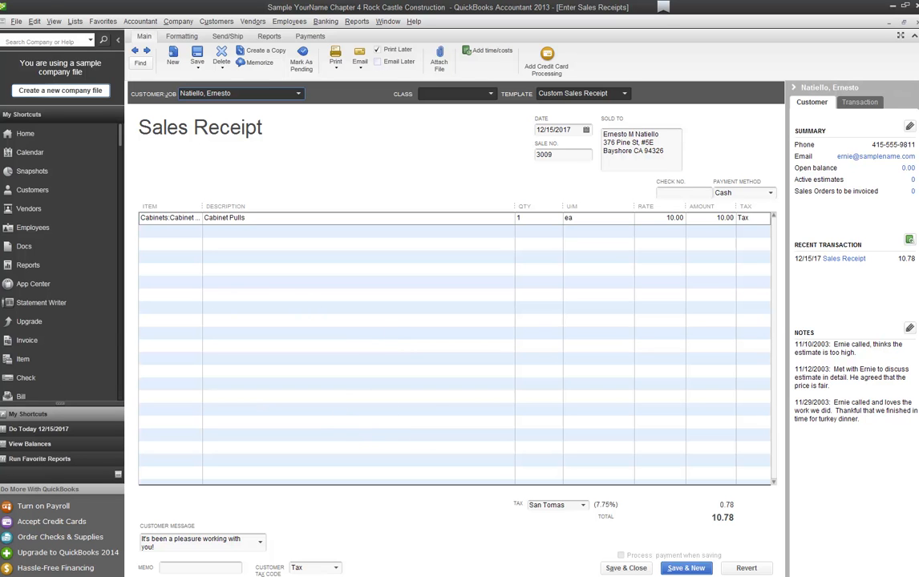
left_click_drag(1, 41, 530, 26)
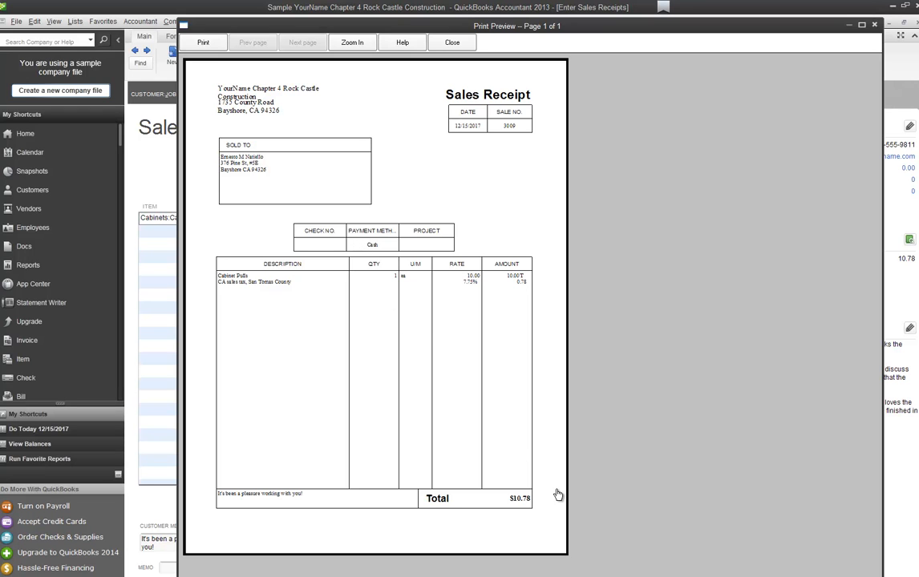
key("Escape")
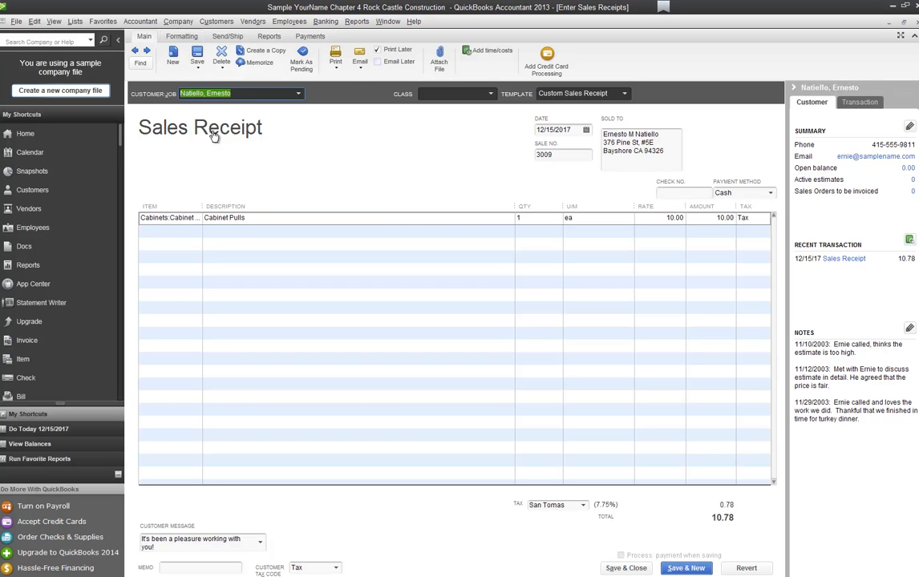
Step: Change the Company Name font on the sales receipt template to size 10 and apply it
left_click(182, 37)
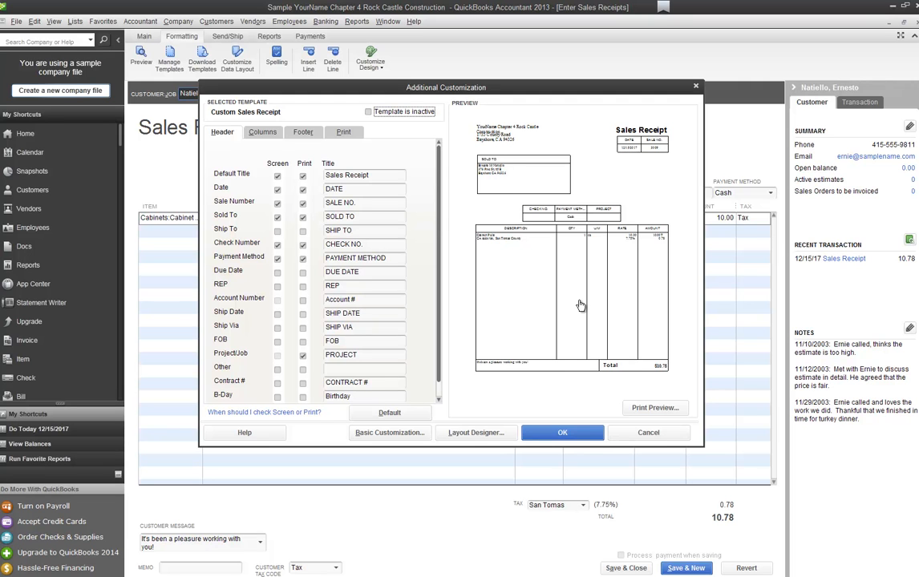
scroll(580, 306, "down", 1)
scroll(580, 306, "up", 1)
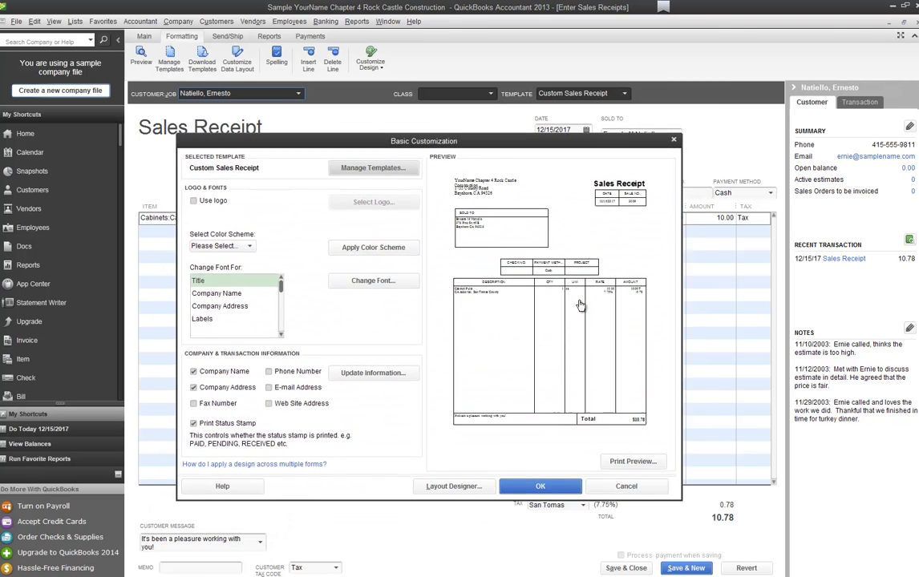
left_click(229, 293)
left_click(374, 281)
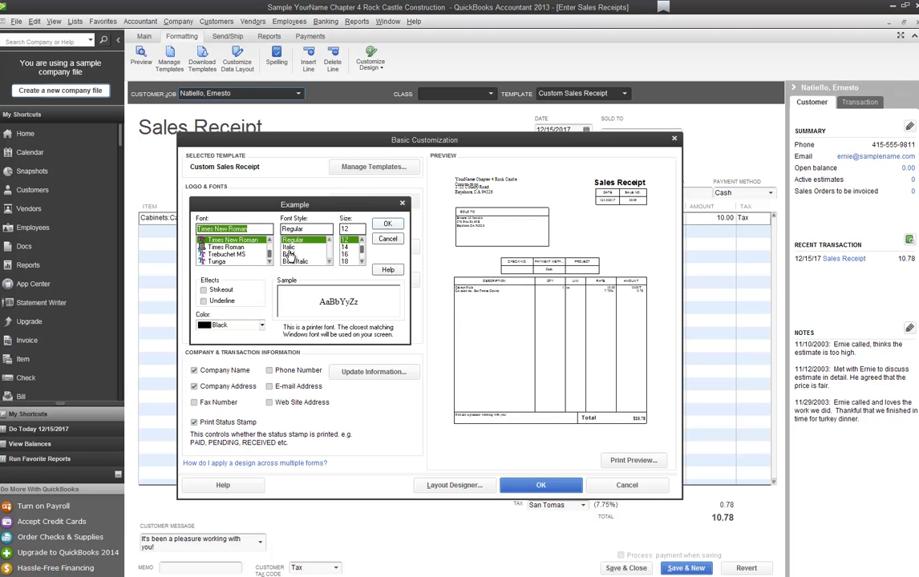
left_click(361, 240)
left_click(362, 240)
left_click(346, 240)
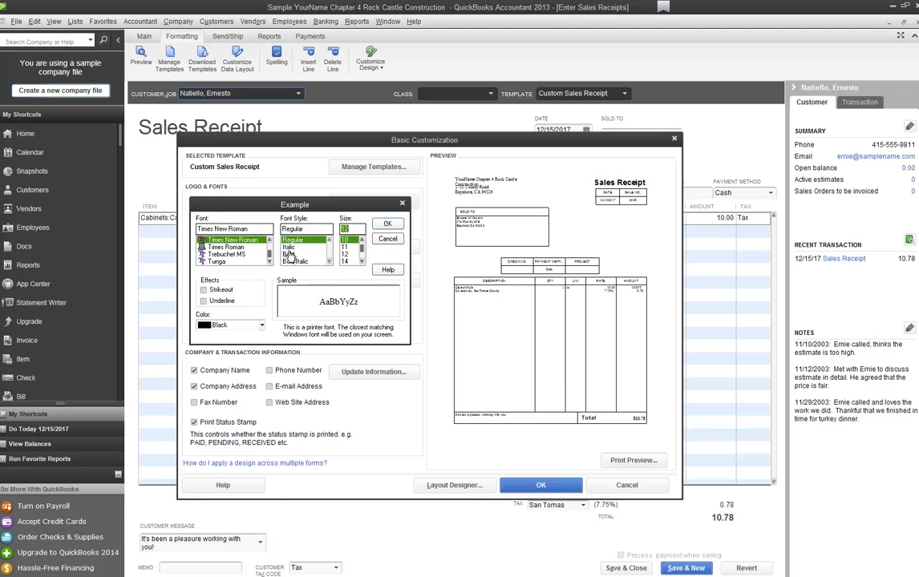
key("Return")
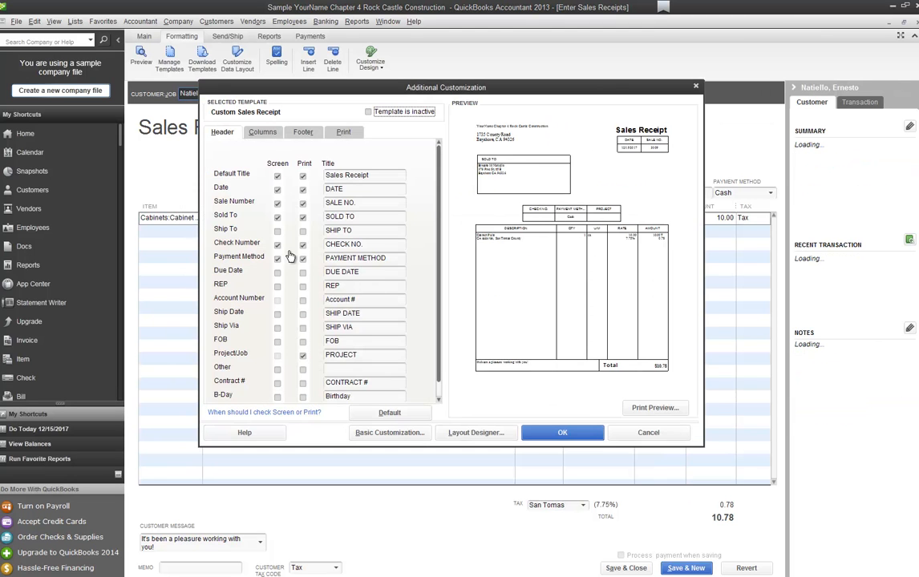
key("Return")
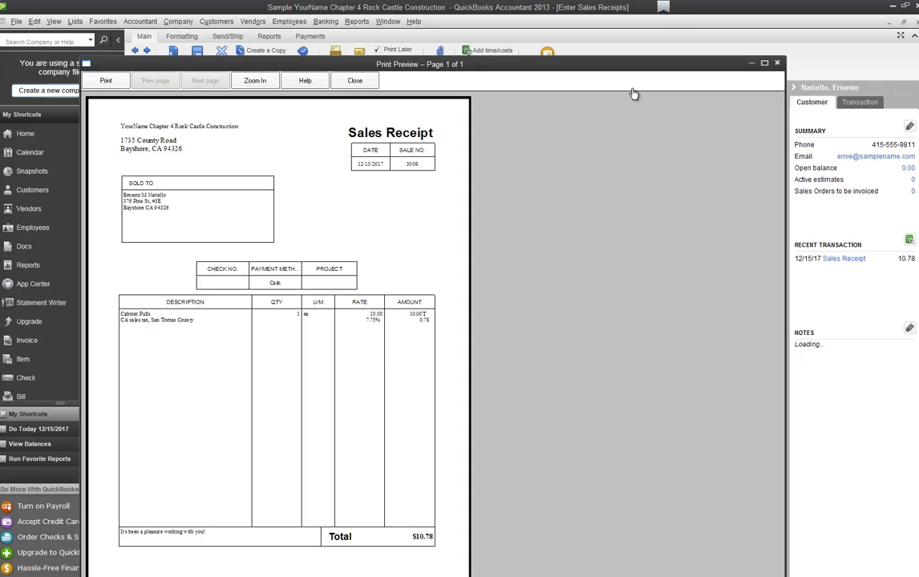
Step: Close the print preview and the sales receipt window
key("Escape")
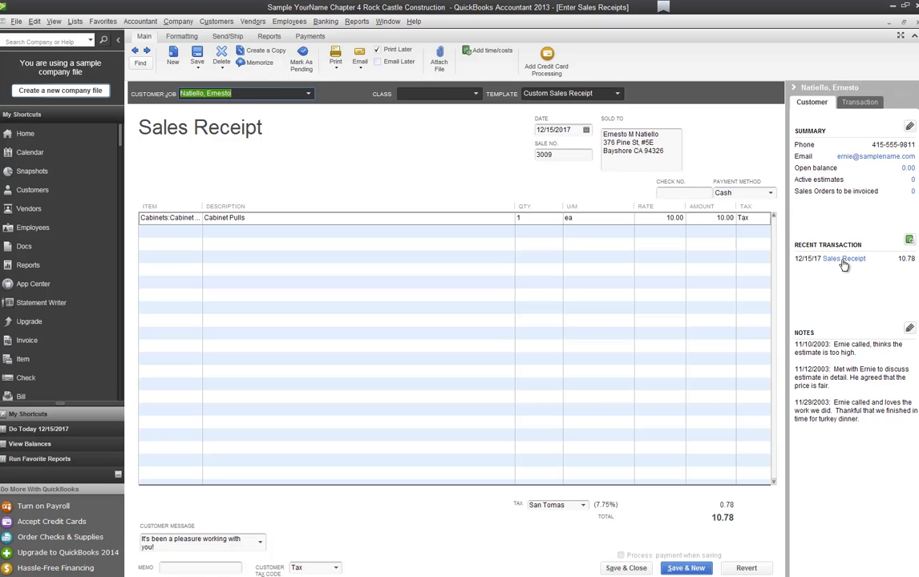
key("Escape")
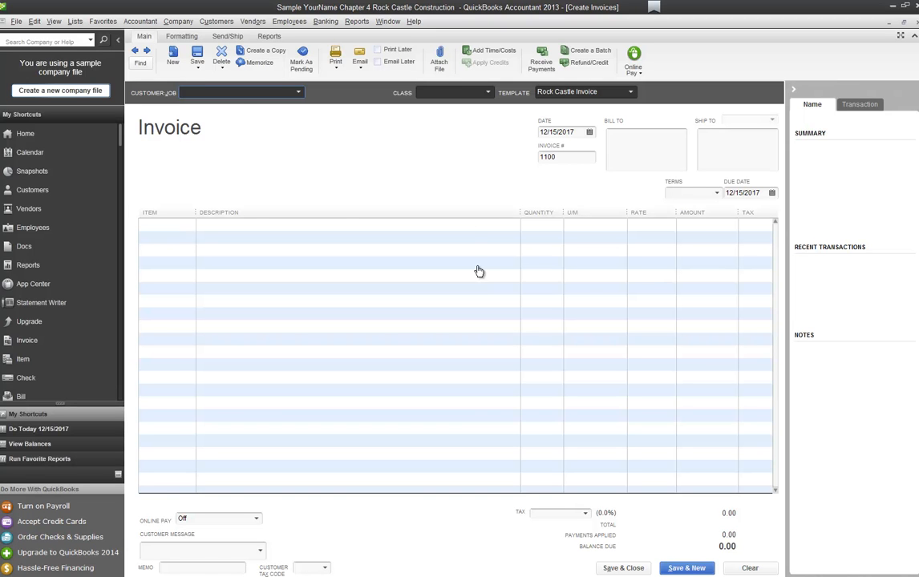
Step: Select the customer's Exterior Door job as the invoice's Customer:Job
key("Tab")
key("Tab")
key("alt+Down")
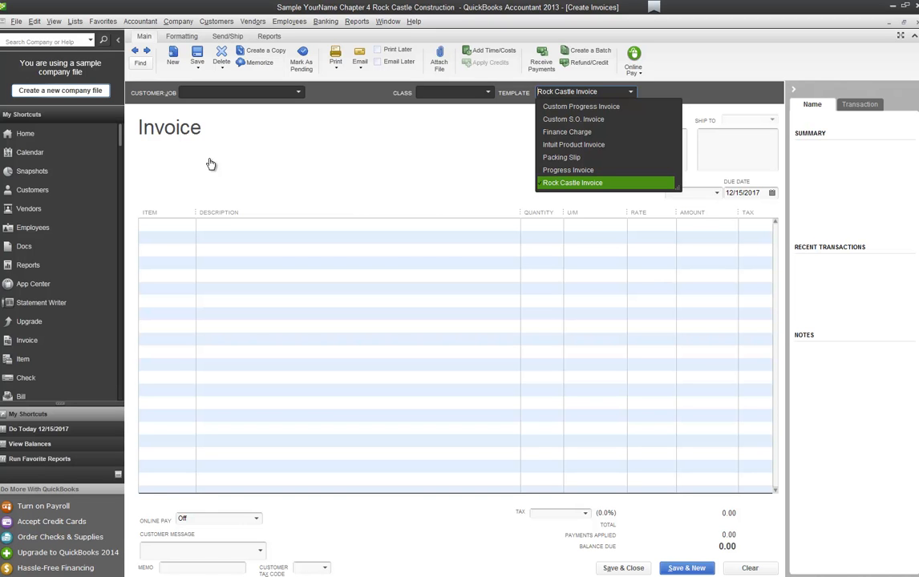
left_click(640, 571)
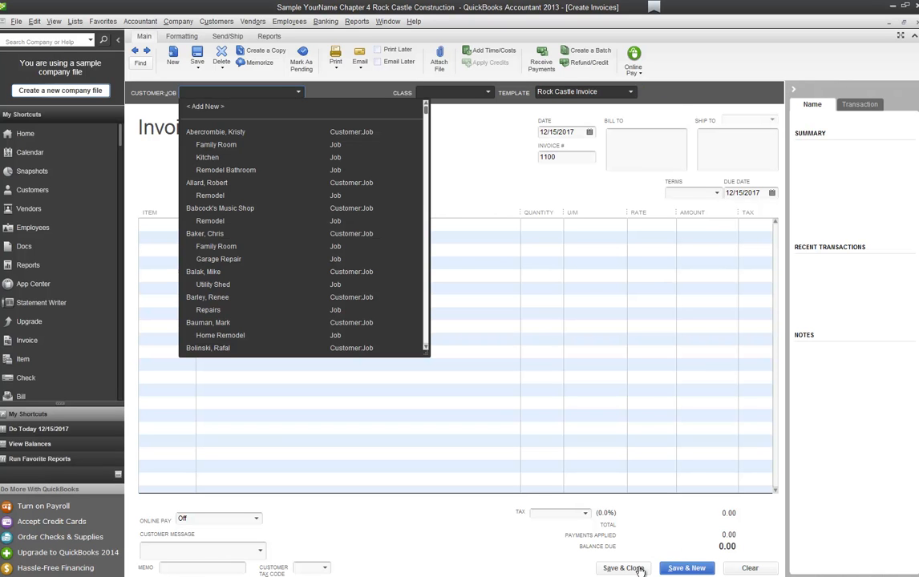
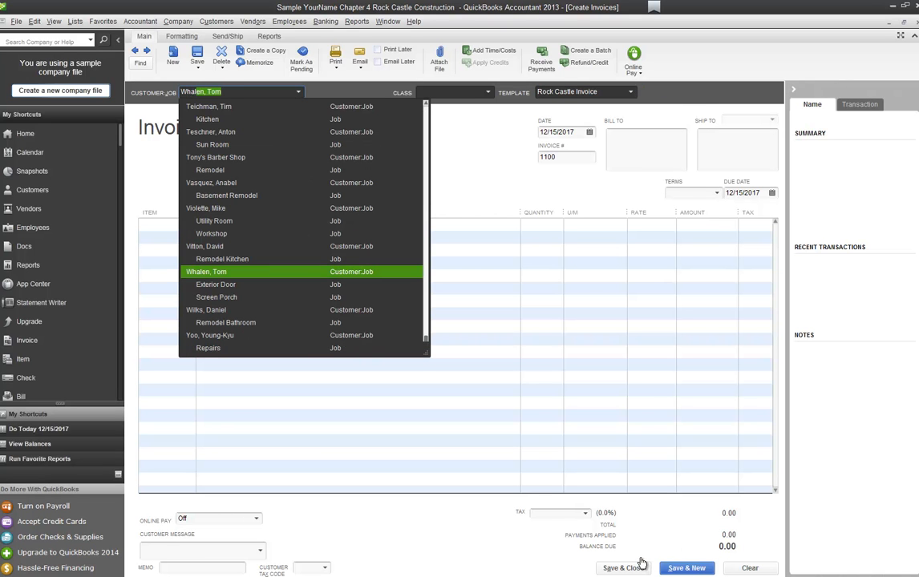
key("Down")
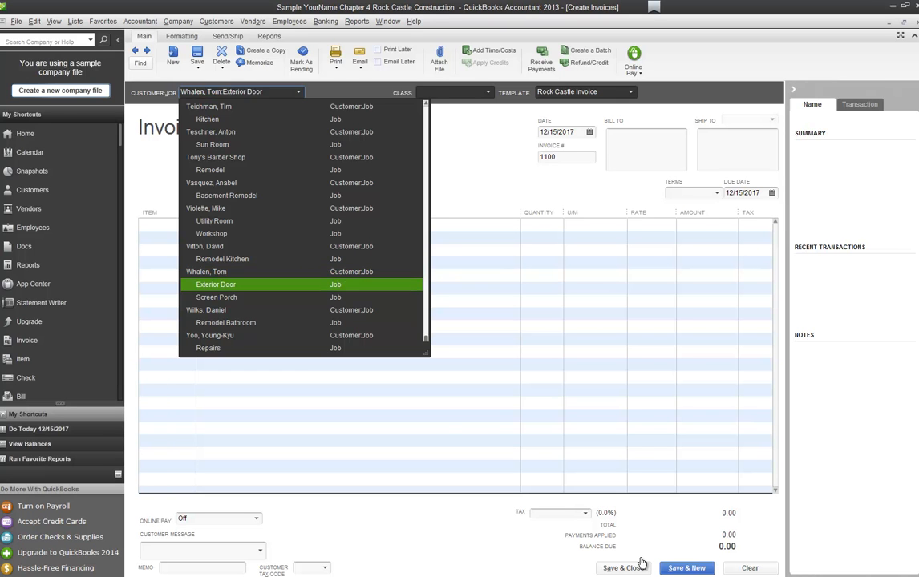
key("Tab")
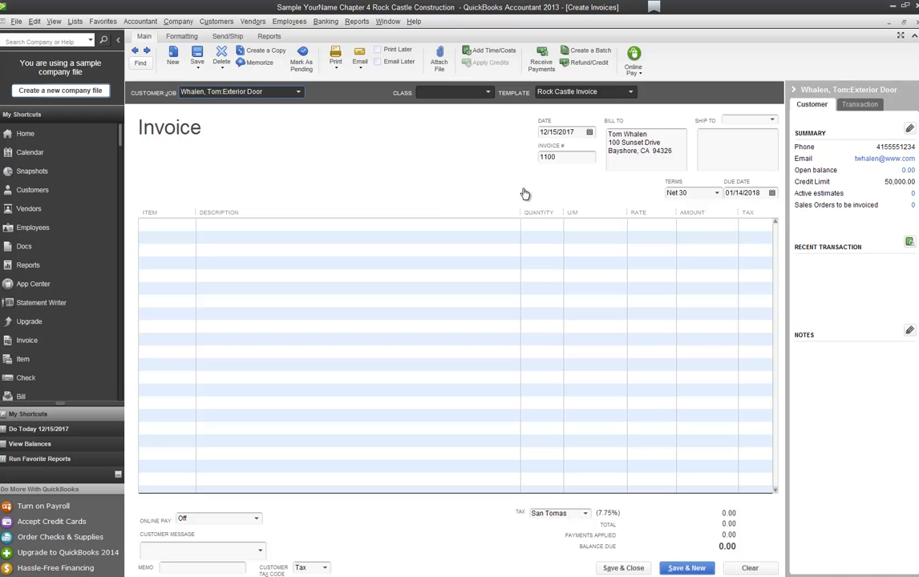
Step: Add a Repairs line with quantity 1 to invoice 1100
left_click(493, 214)
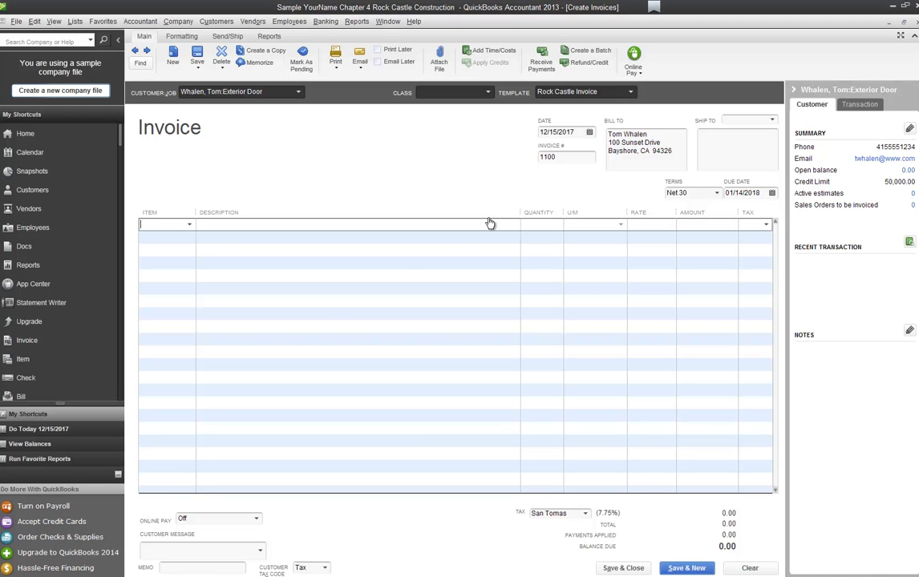
type("Repairs")
key("Tab")
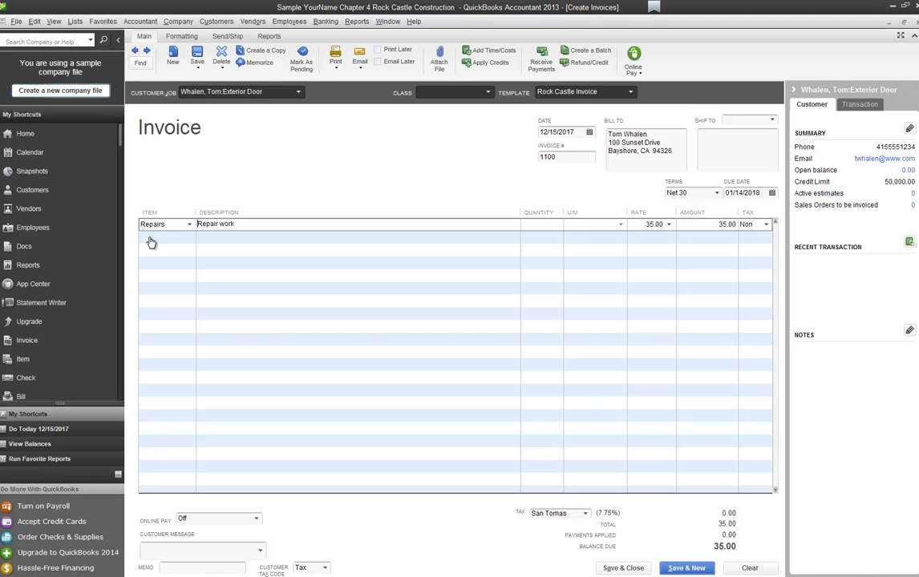
type("1")
key("Tab")
key("Tab")
key("Tab")
Step: Mark invoice 1100 as pending, save it, and bring up Find Invoices
right_click(482, 274)
right_click(461, 189)
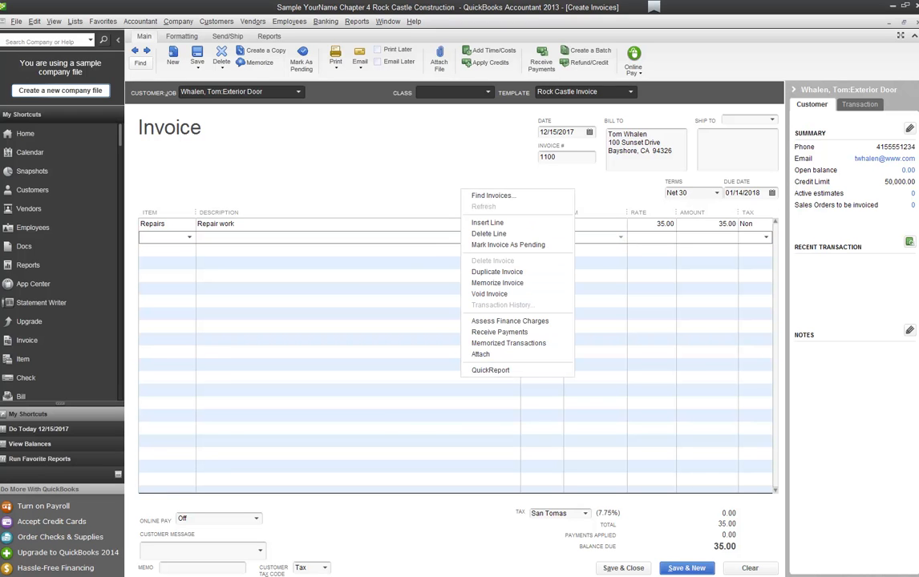
left_click(508, 244)
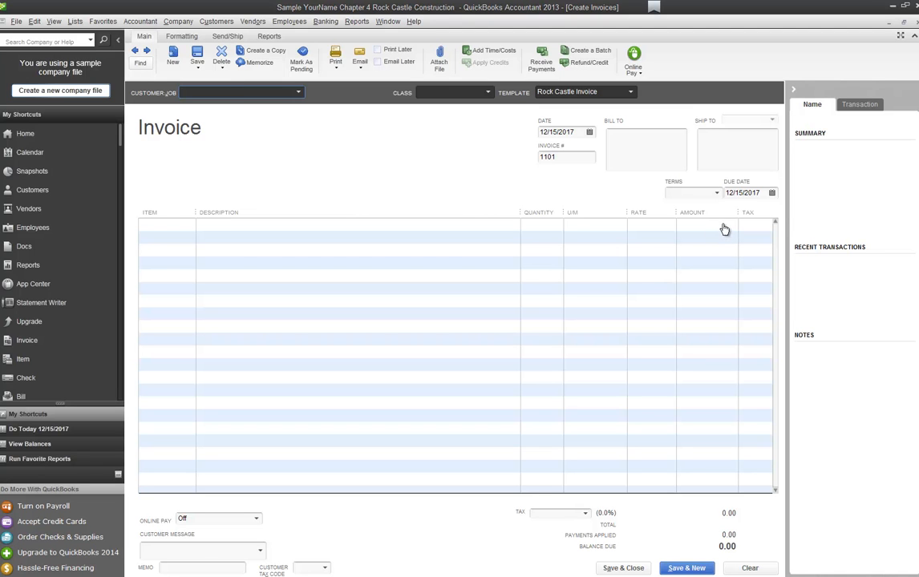
key("ctrl+f")
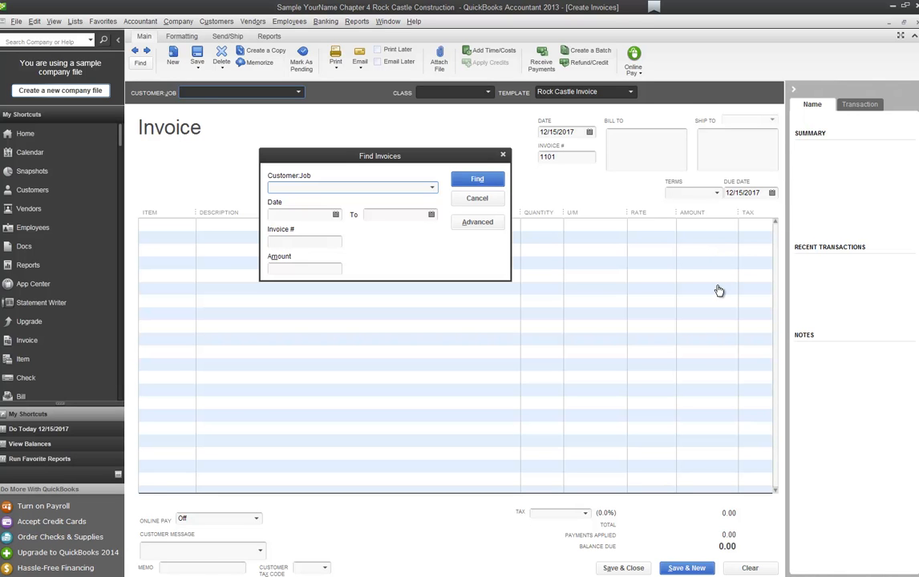
Step: Leave the invoice search, go back to pending invoice 1100, and select its second line
key("Escape")
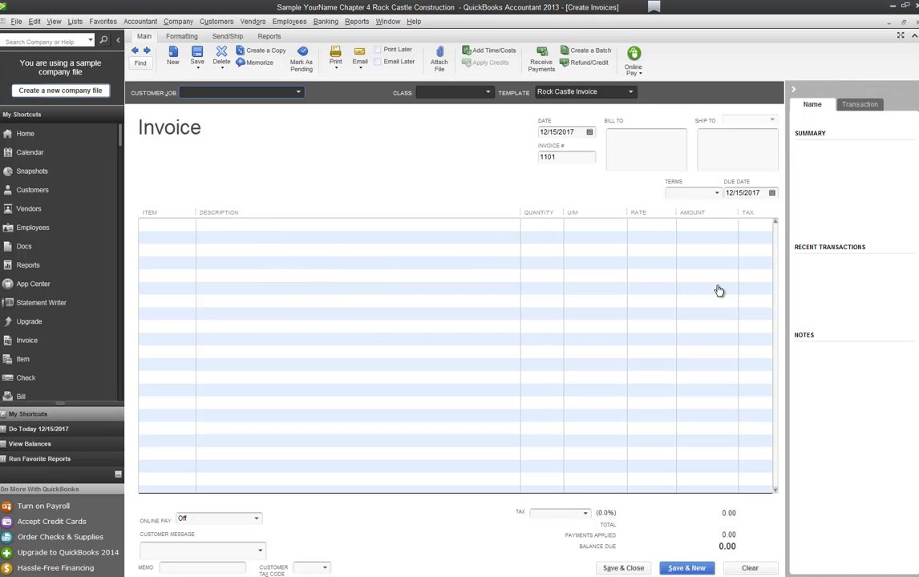
key("alt+p")
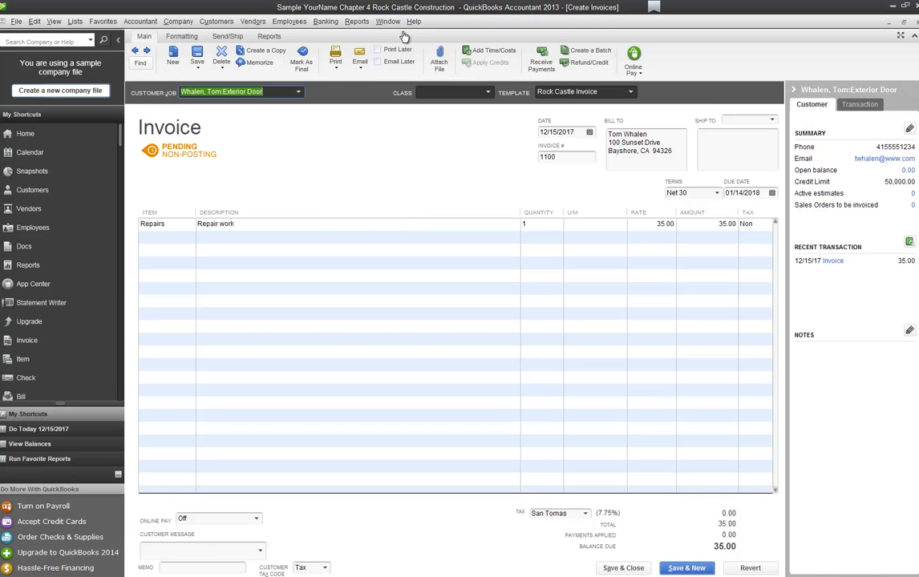
left_click(329, 238)
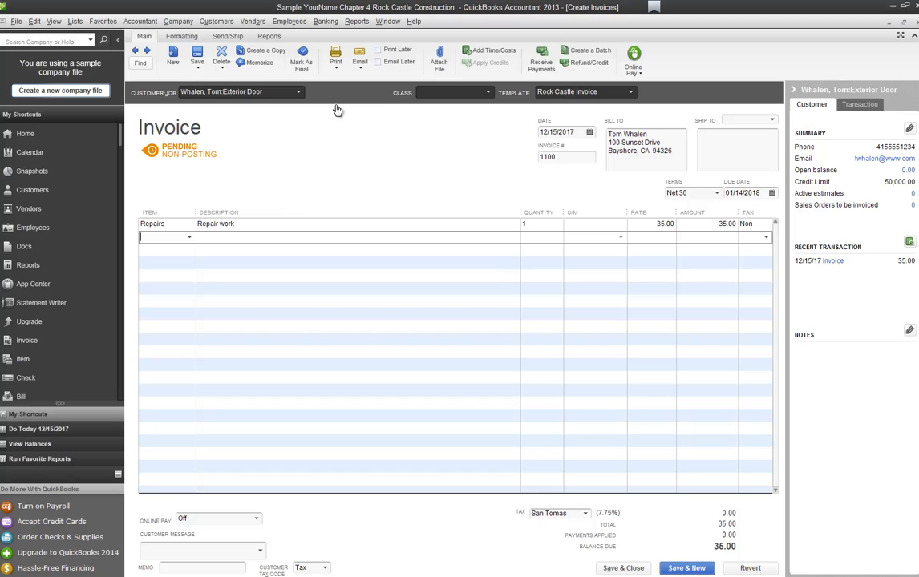
Step: Add a Wood Door:Exterior line with quantity 1, then a Repairs line, to invoice 1100
type("Wood Door:Exterior")
key("Tab")
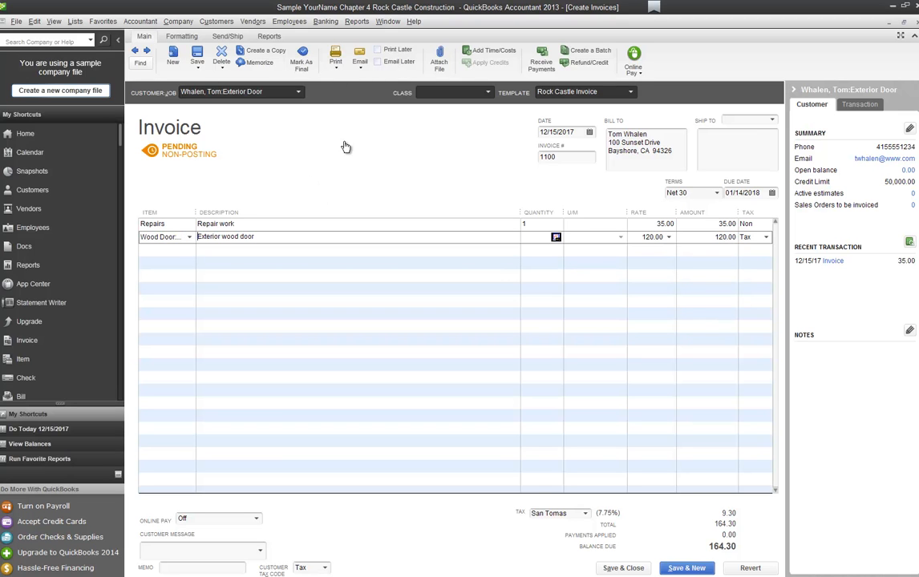
type("1")
key("Tab")
key("Tab")
key("Tab")
key("Tab")
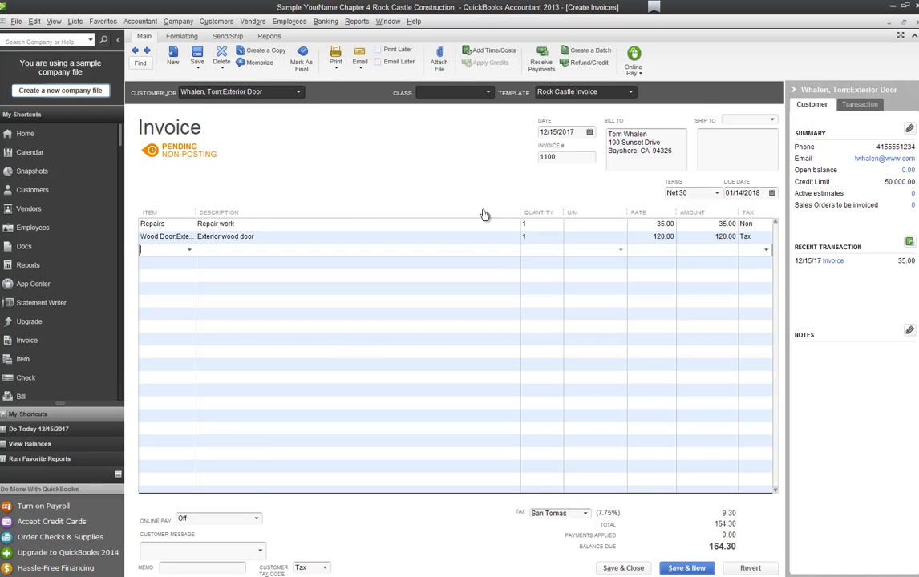
type("Repairs")
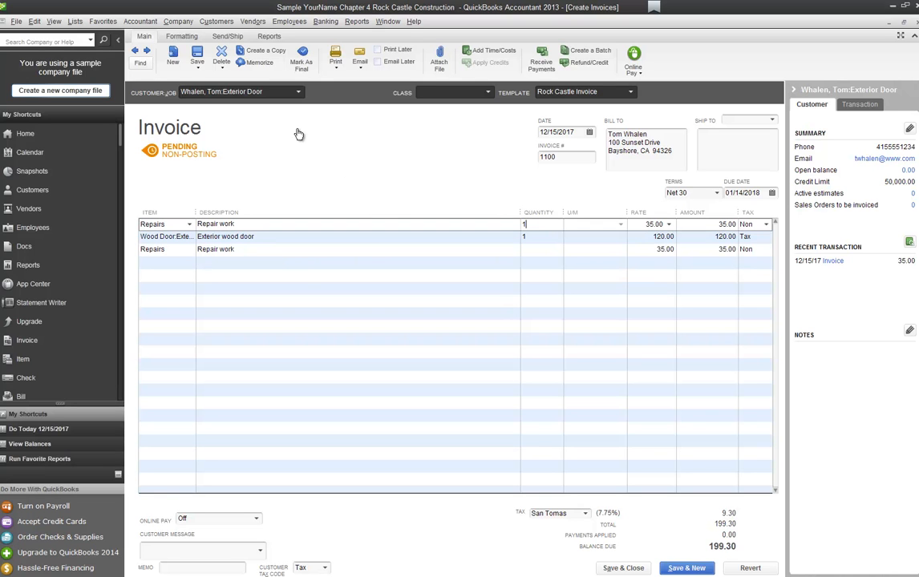
Step: Set the first Repairs line's quantity to 1 and the last Repairs line's quantity to 4
type("4")
key("Tab")
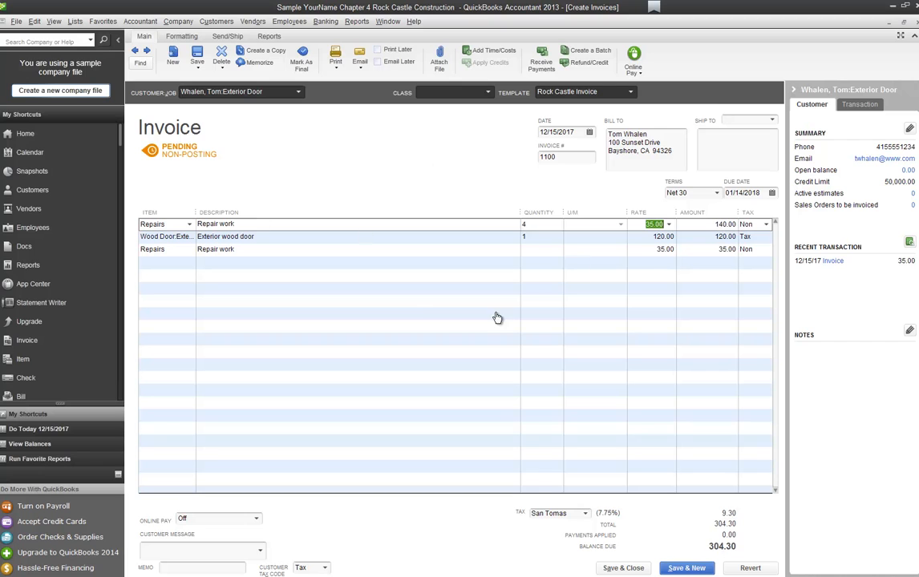
left_click(370, 73)
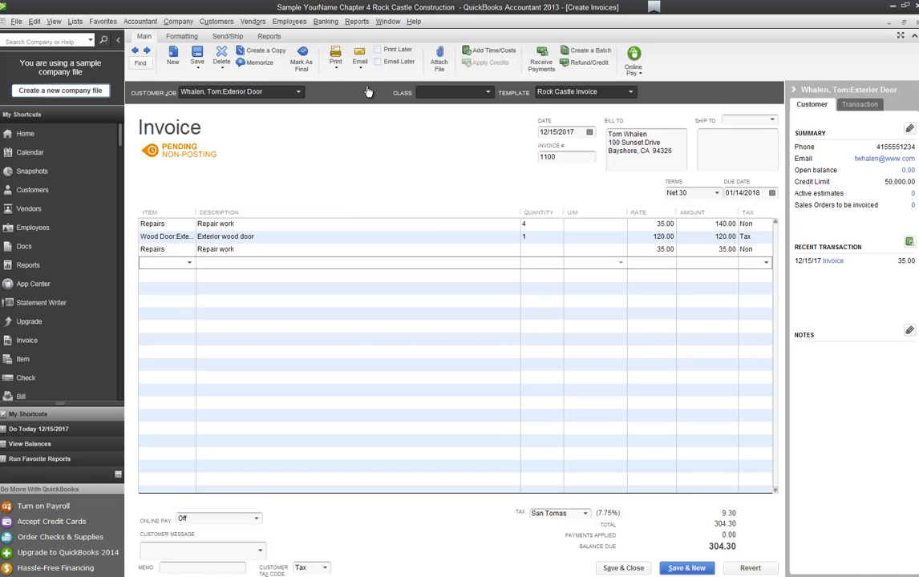
key("Up")
key("Up")
key("Up")
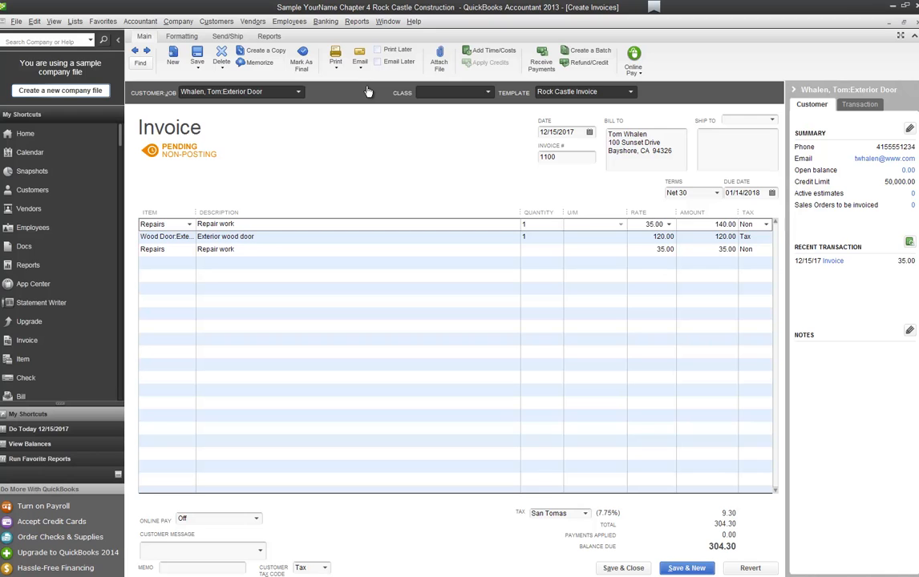
key("Down")
key("Down")
type("4")
key("Tab")
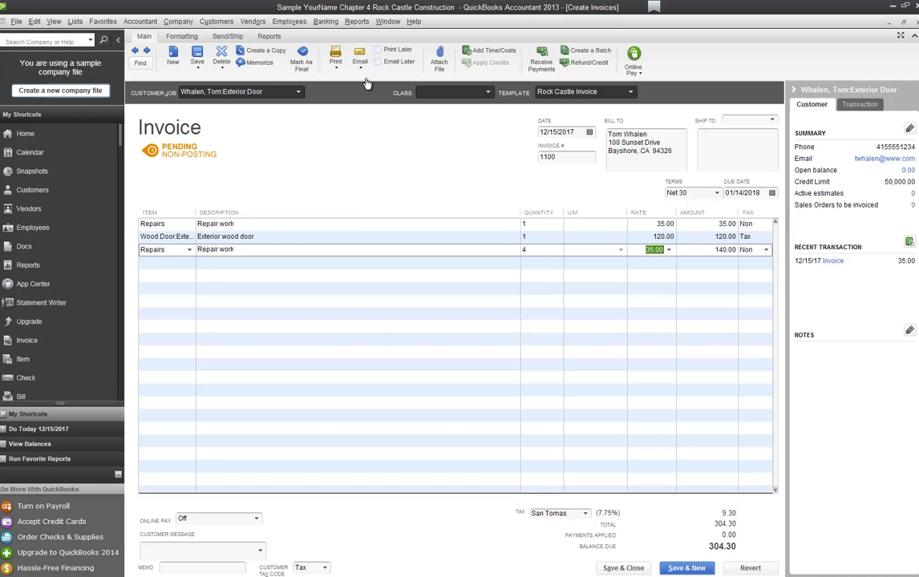
Step: Mark invoice 1100 as final and bring up its print preview showing total 304.30
right_click(366, 170)
key("Down")
key("Down")
key("Down")
key("Down")
key("Return")
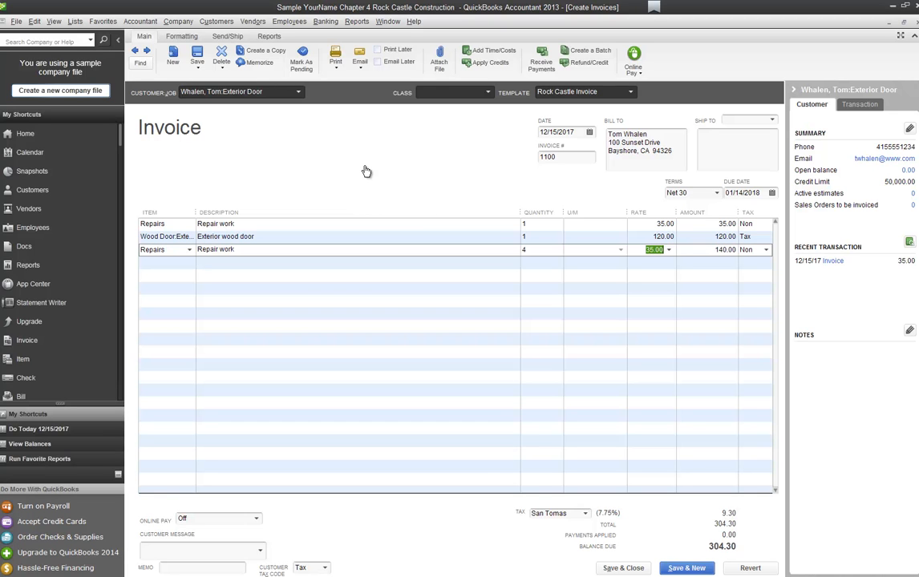
key("ctrl+p")
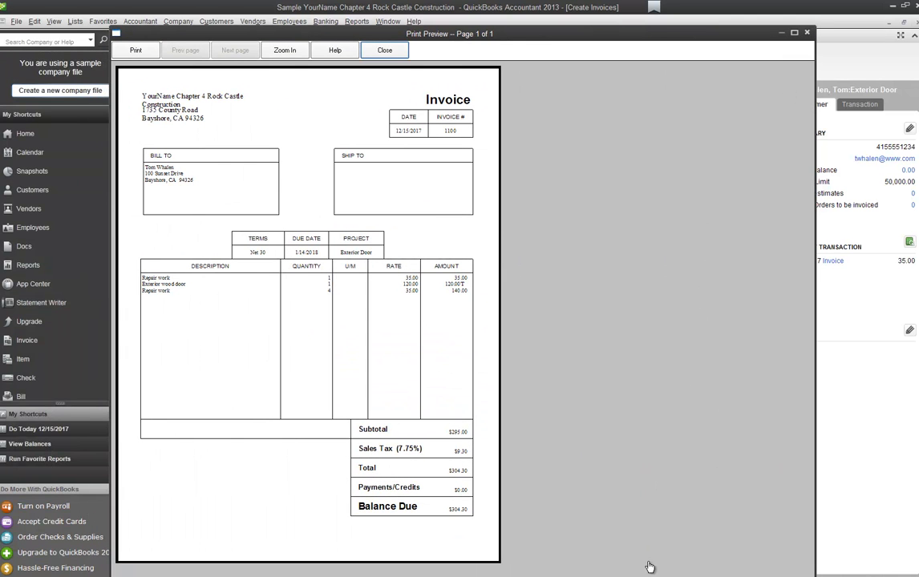
key("Escape")
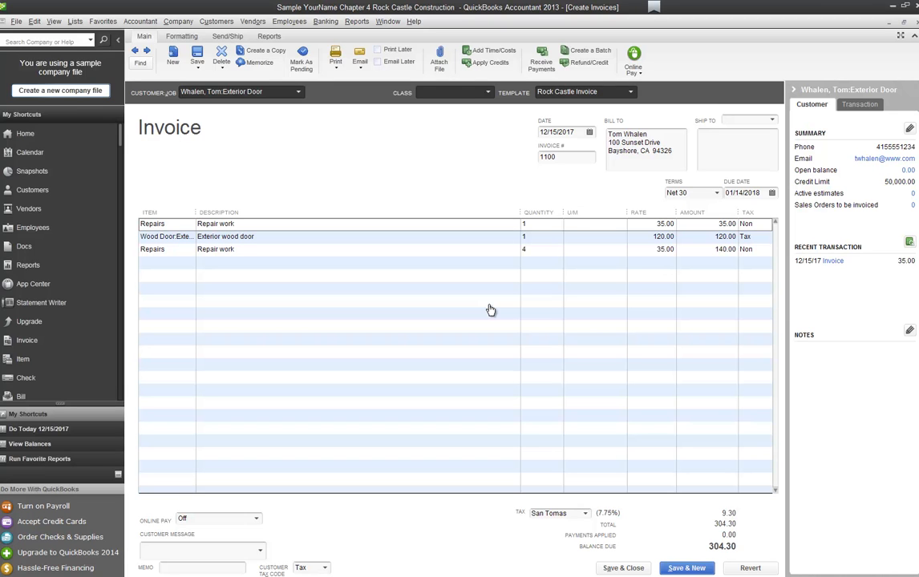
Step: Save and close invoice 1100, confirming the changed transaction is recorded
left_click(624, 568)
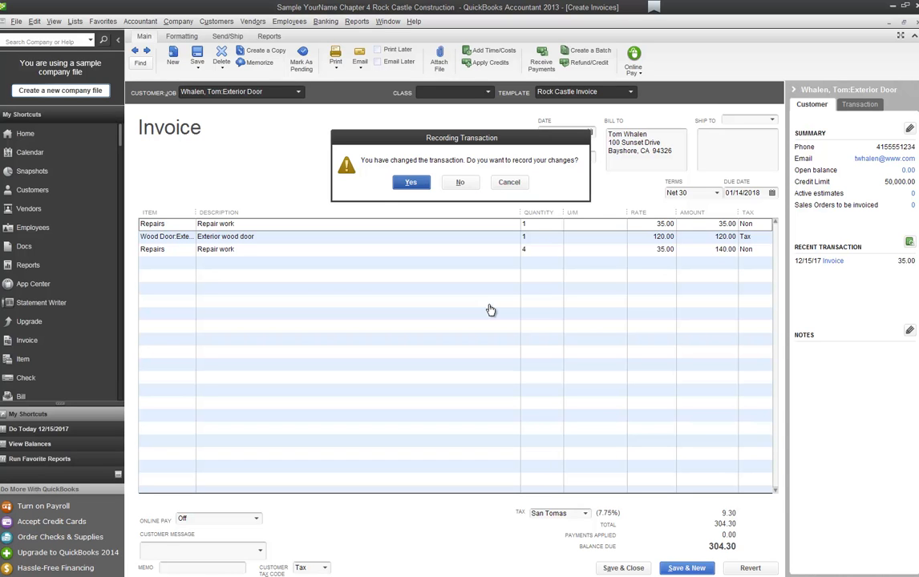
key("Return")
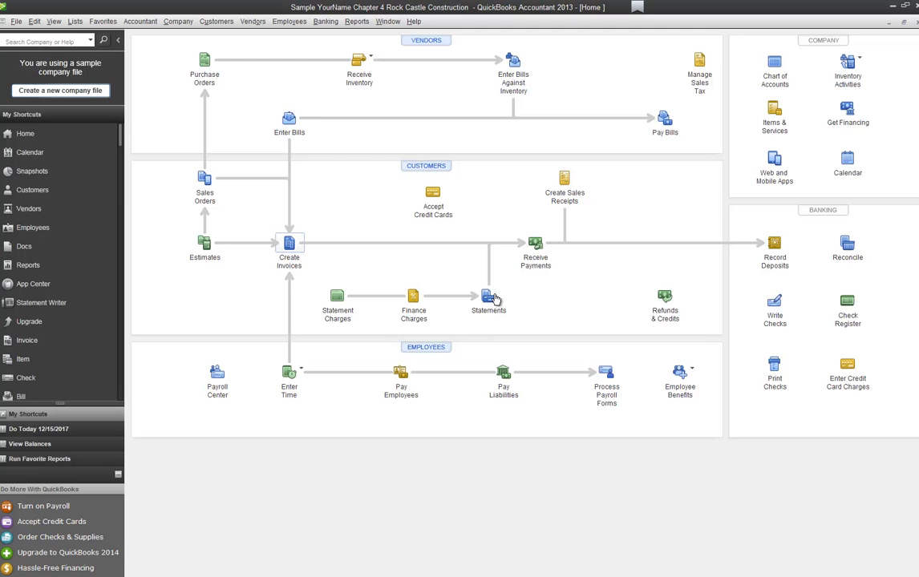
left_click(288, 245)
key("alt+p")
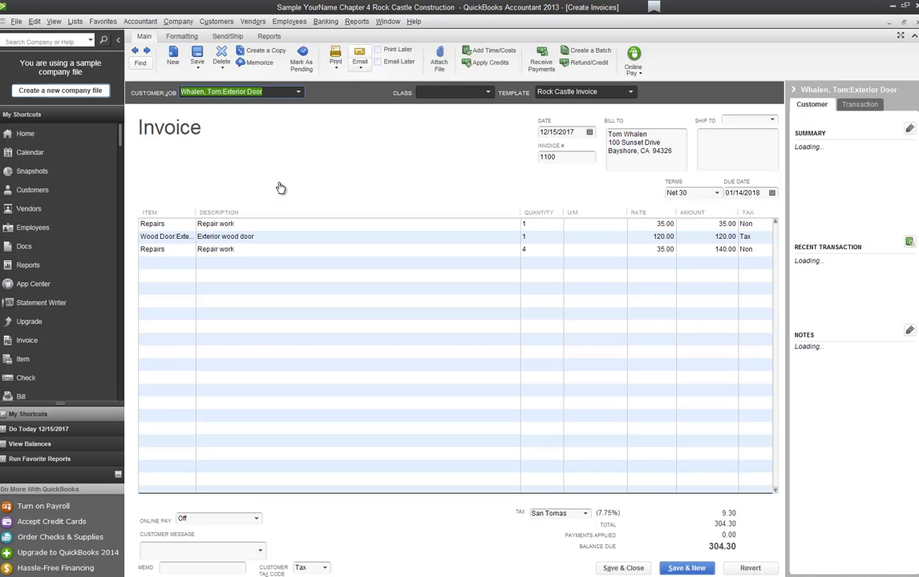
left_click(360, 67)
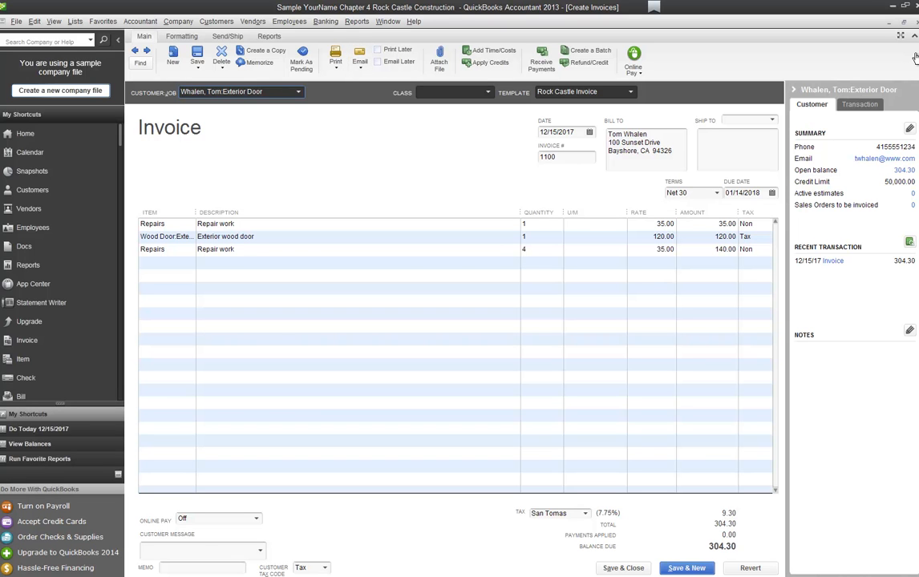
key("alt+a")
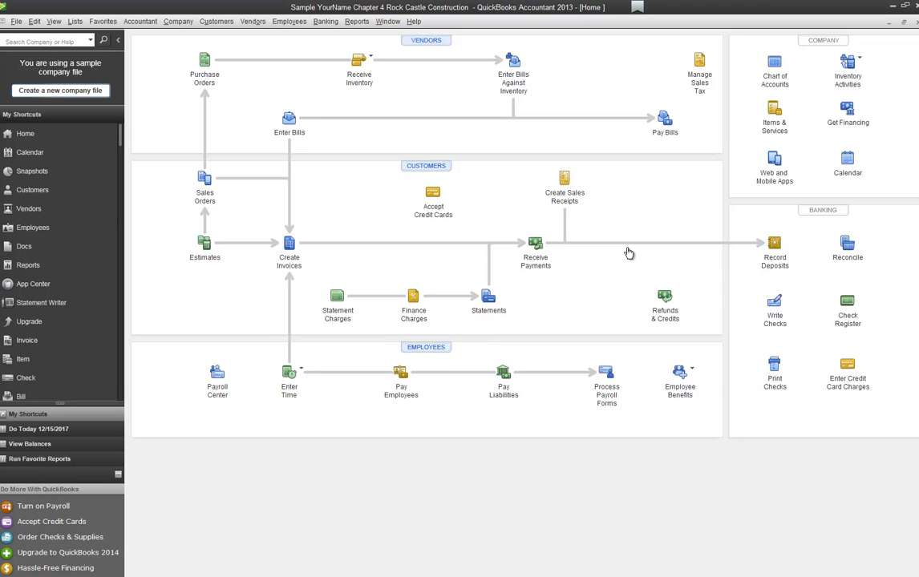
Step: Create a statement dated 12/16/2017 covering 11/17/2017 to 12/16/2017
left_click(465, 273)
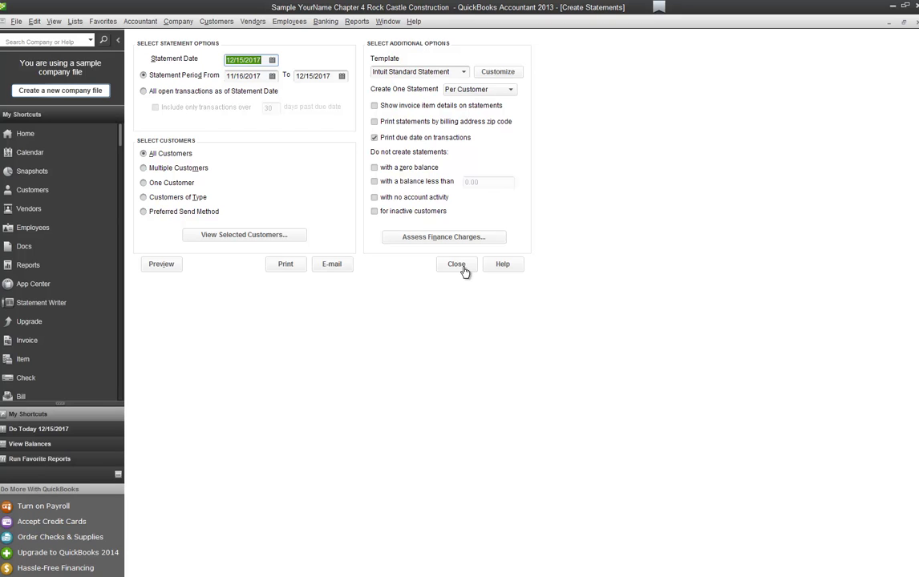
type("12/16")
key("Tab")
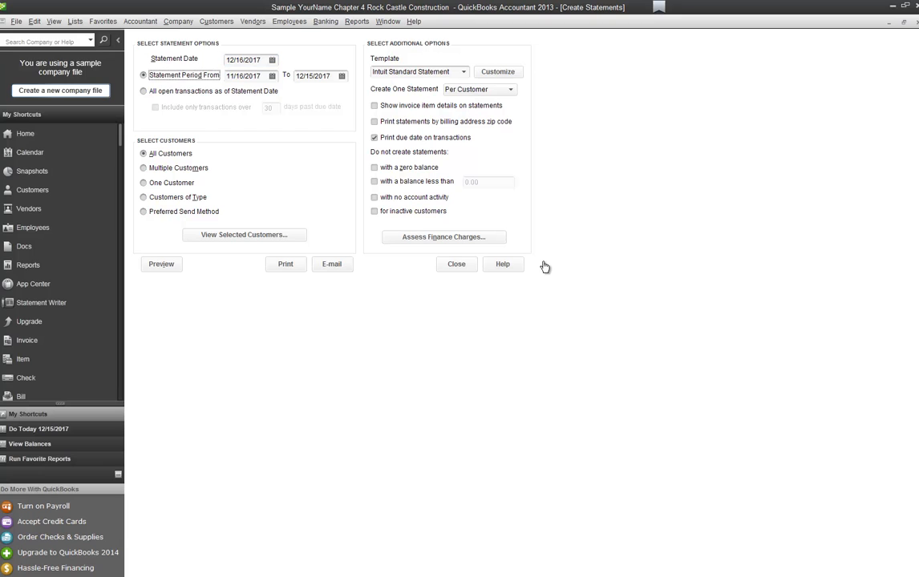
type("1117")
key("Tab")
type("1216")
key("Tab")
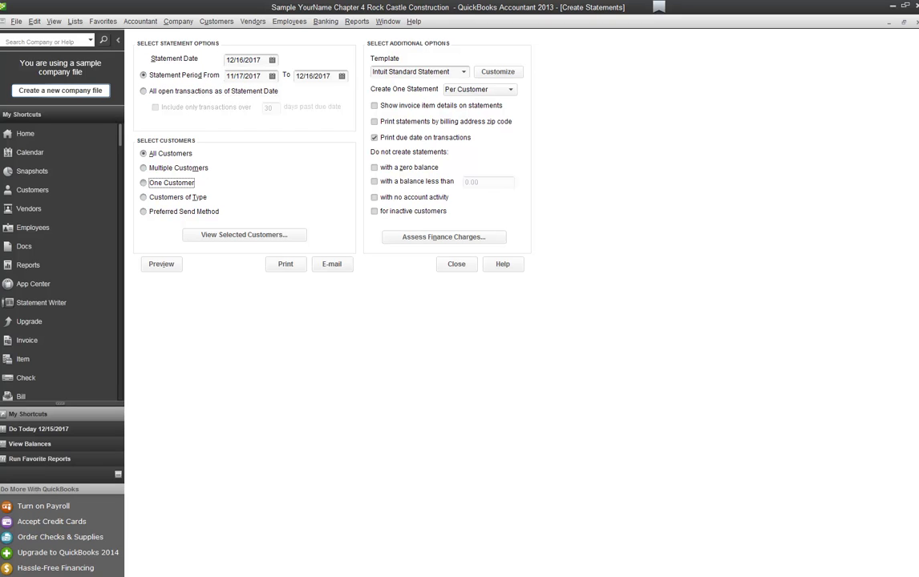
Step: Limit the statement to one customer: the Exterior Door job
left_click(143, 183)
key("Tab")
type("W")
key("Tab")
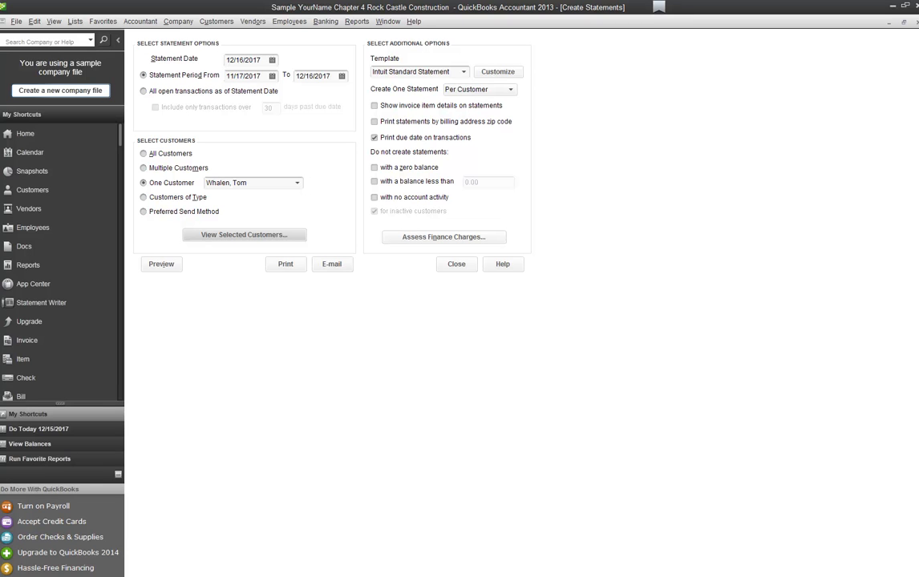
left_click(298, 182)
left_click(242, 375)
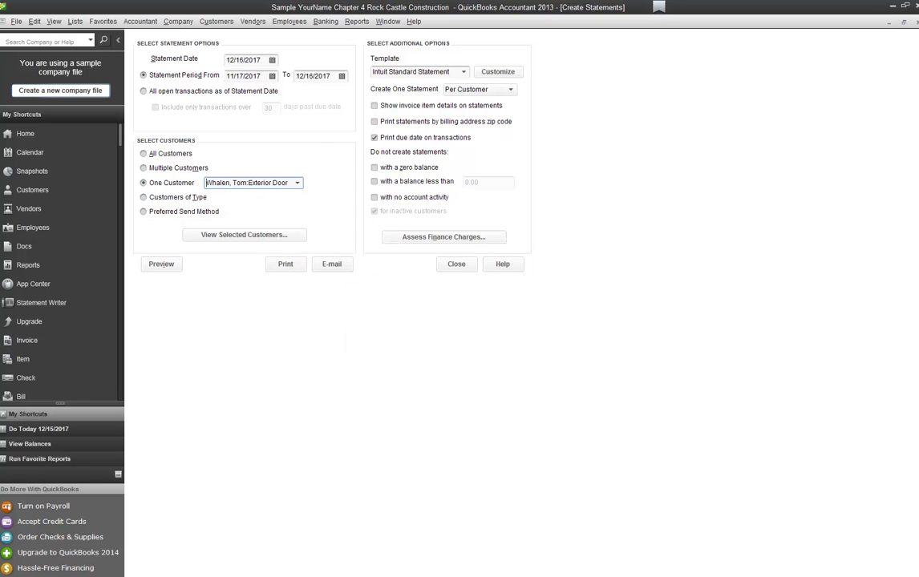
left_click(298, 182)
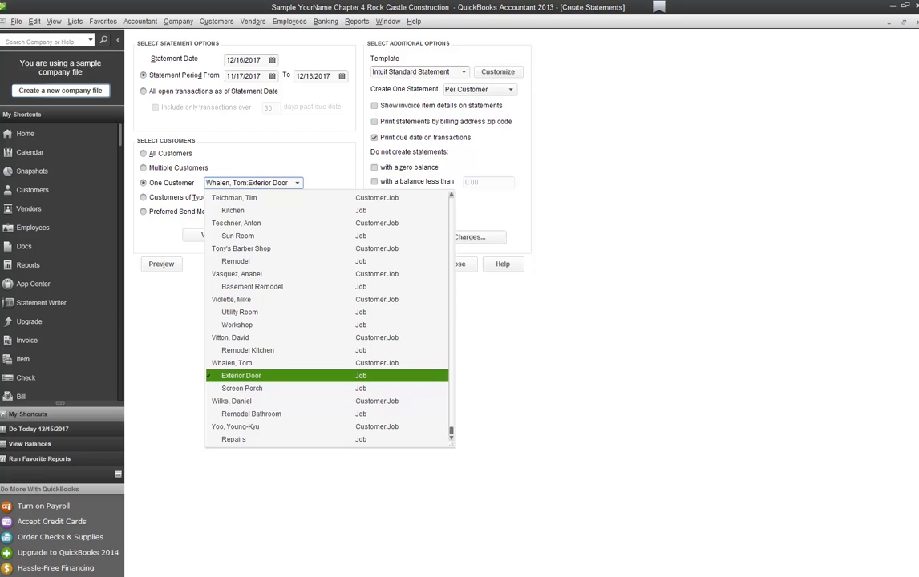
key("Return")
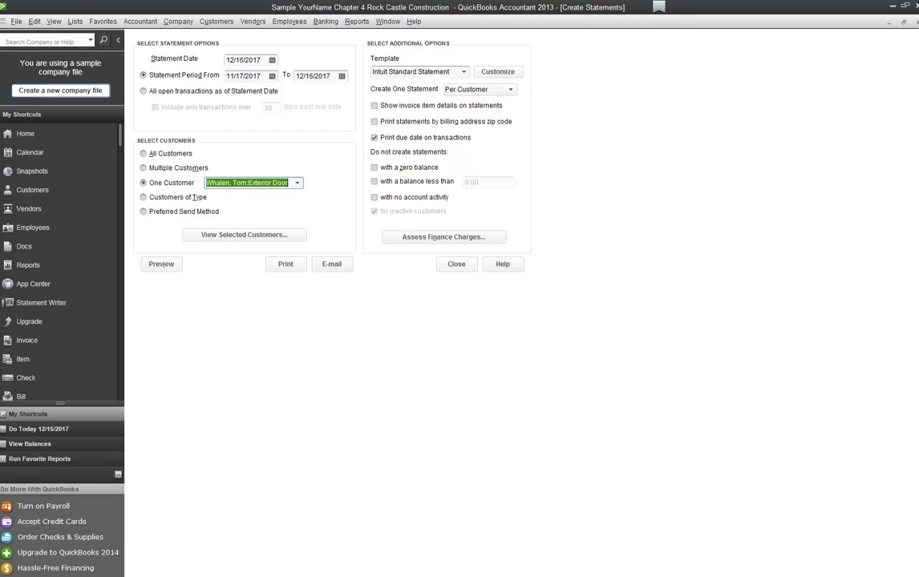
Step: Produce one statement per job and bring up the print settings
left_click(511, 90)
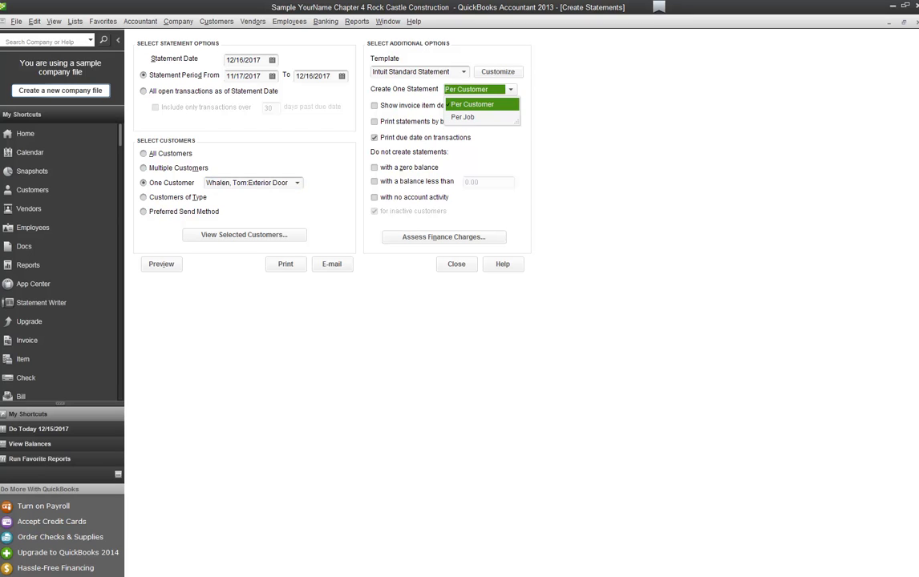
left_click(463, 117)
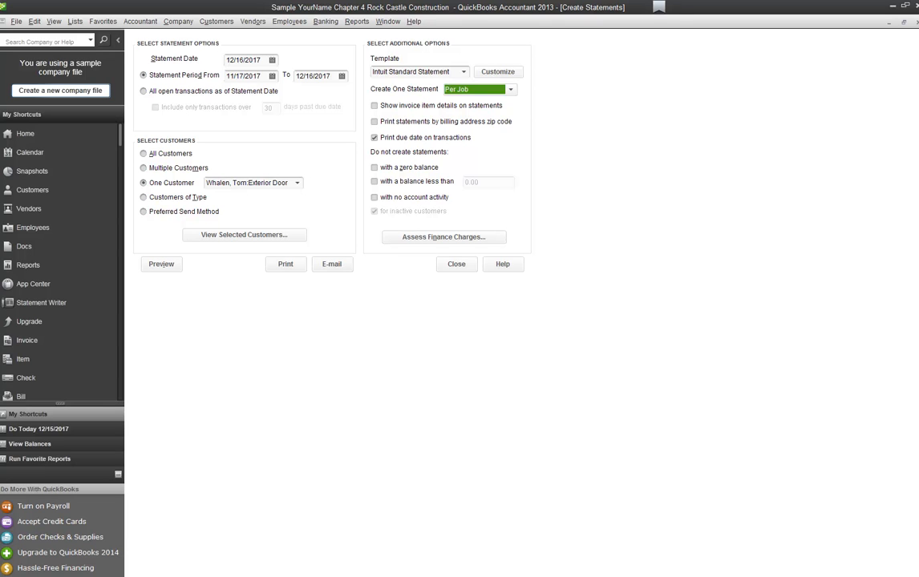
left_click(286, 263)
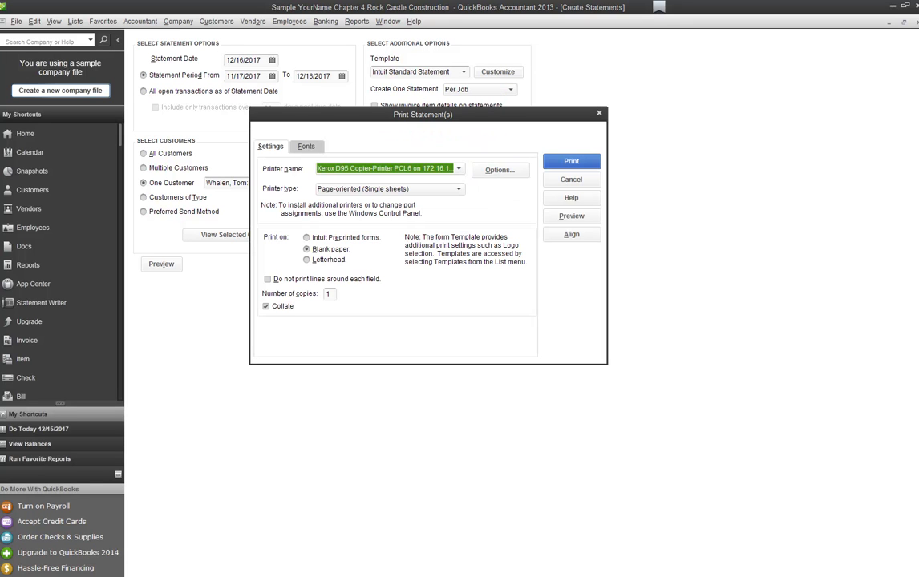
Step: Preview the Exterior Door statement's 304.30 due, then cancel printing and close Statements
left_click(572, 216)
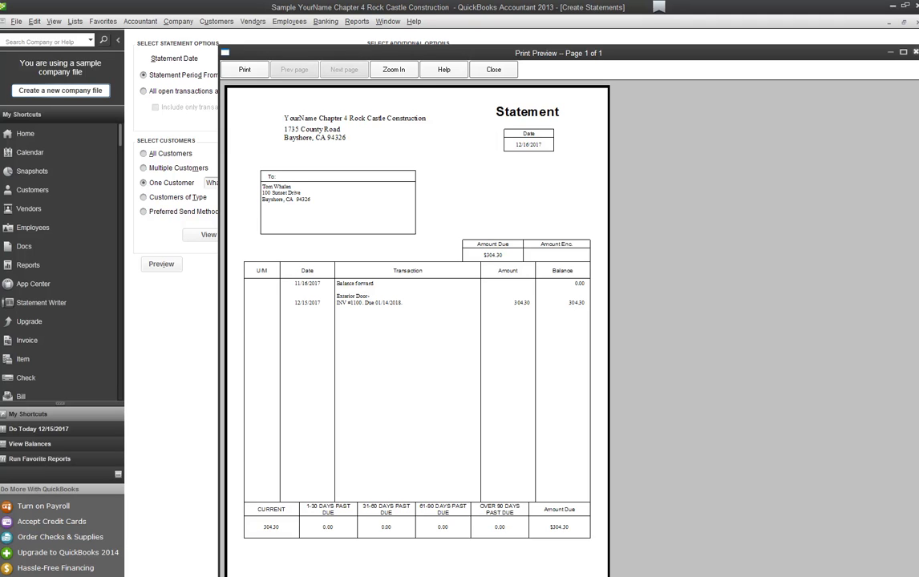
left_click(915, 52)
left_click(285, 264)
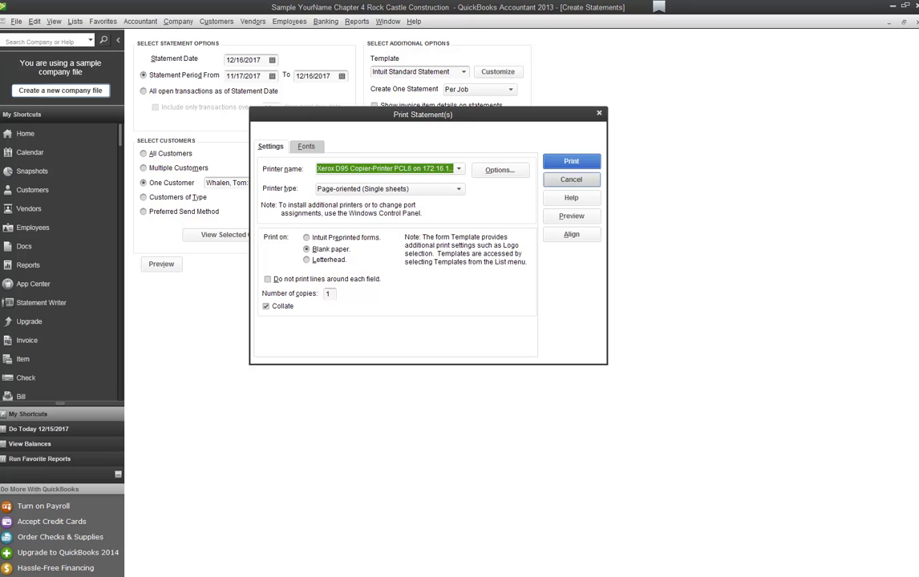
left_click(572, 180)
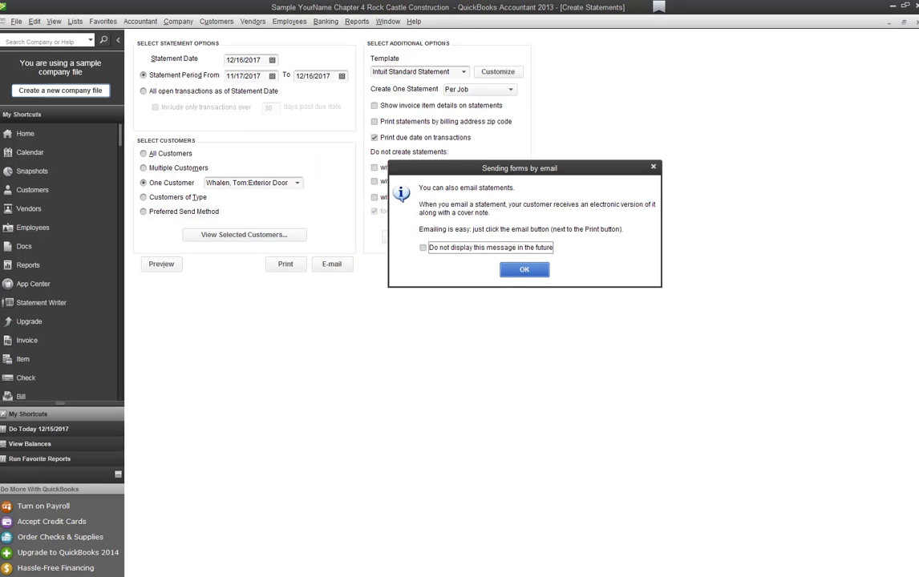
key("Return")
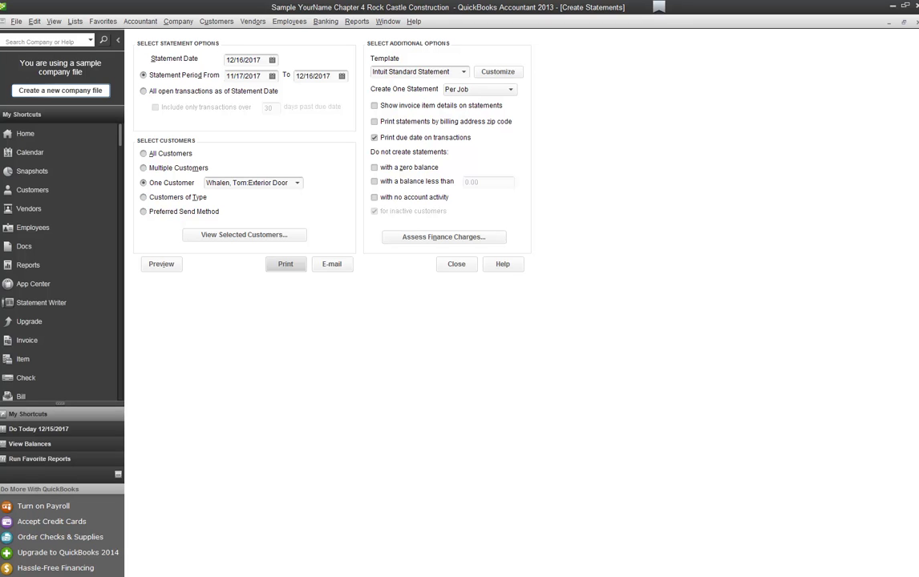
left_click(456, 265)
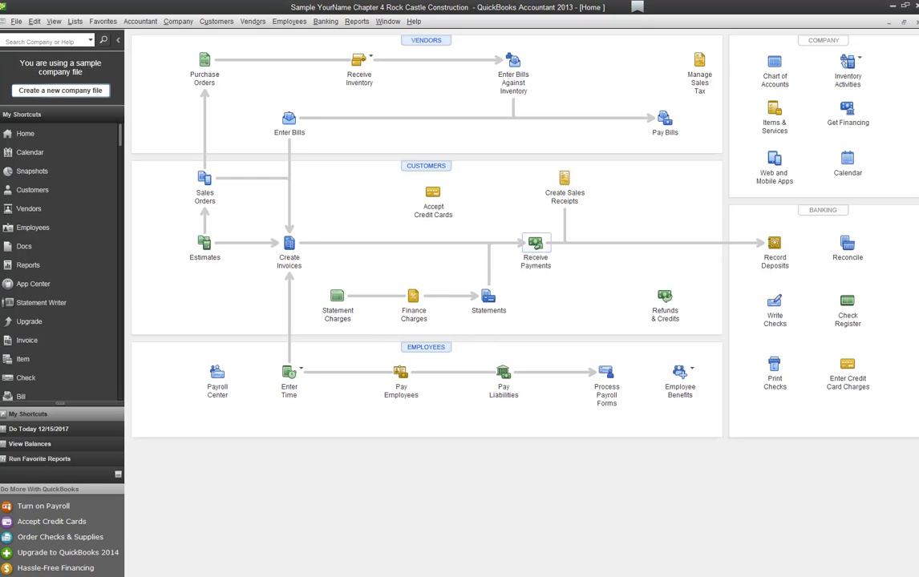
Step: Receive a payment from the Exterior Door job dated 12/17/2017, applied to invoice 1100
left_click(536, 243)
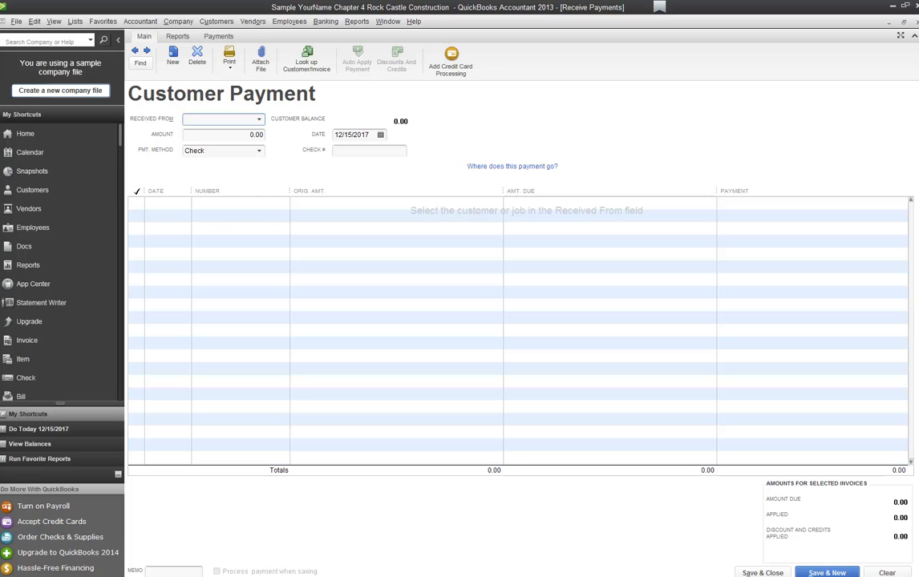
type("what")
key("Tab")
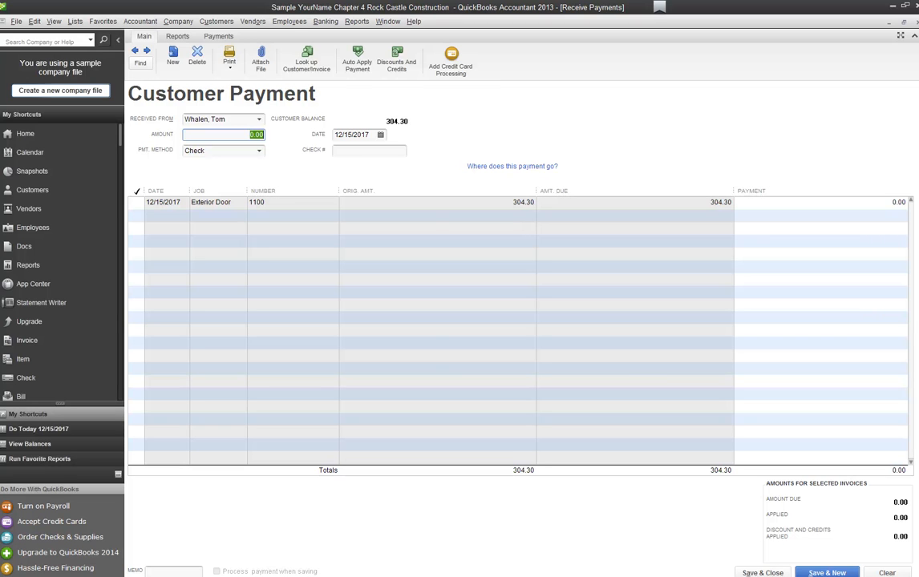
left_click(259, 119)
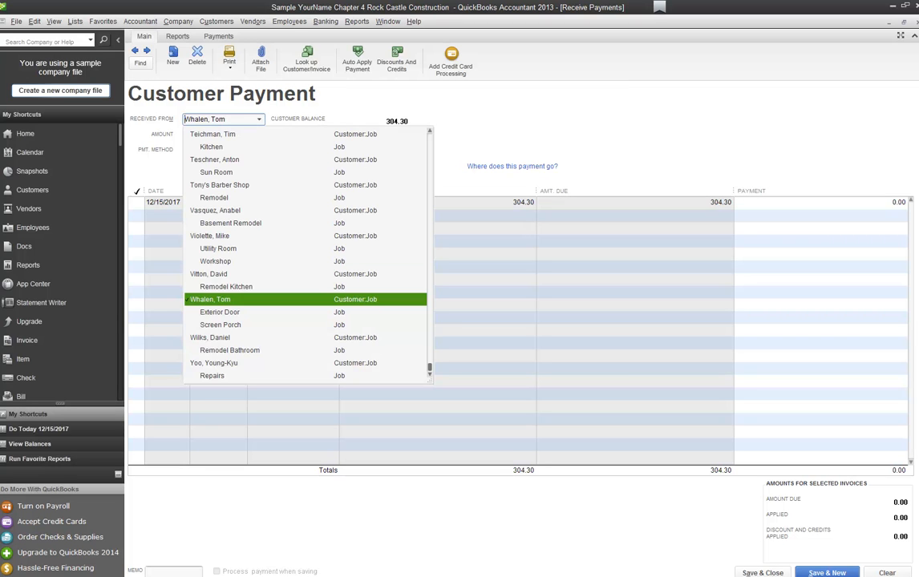
left_click(220, 313)
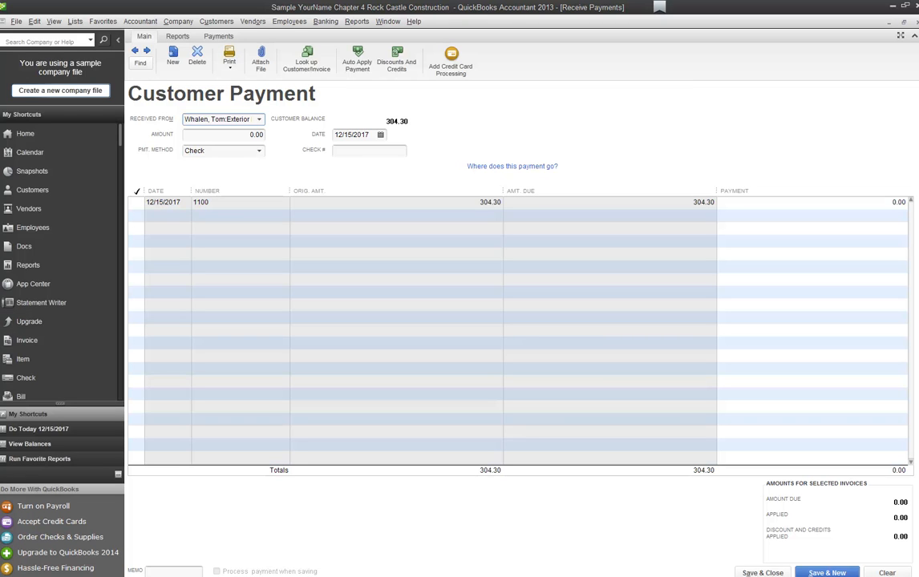
left_click(362, 135)
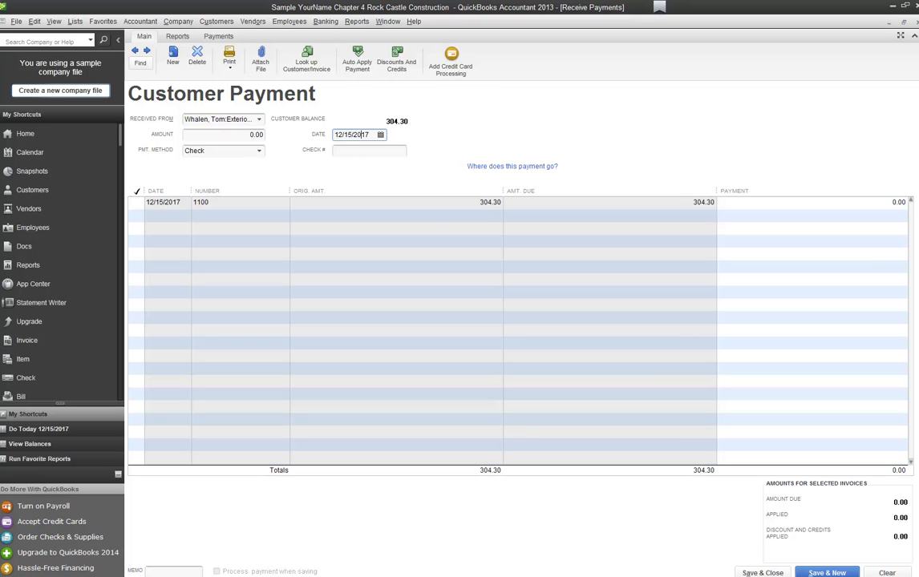
left_click(380, 135)
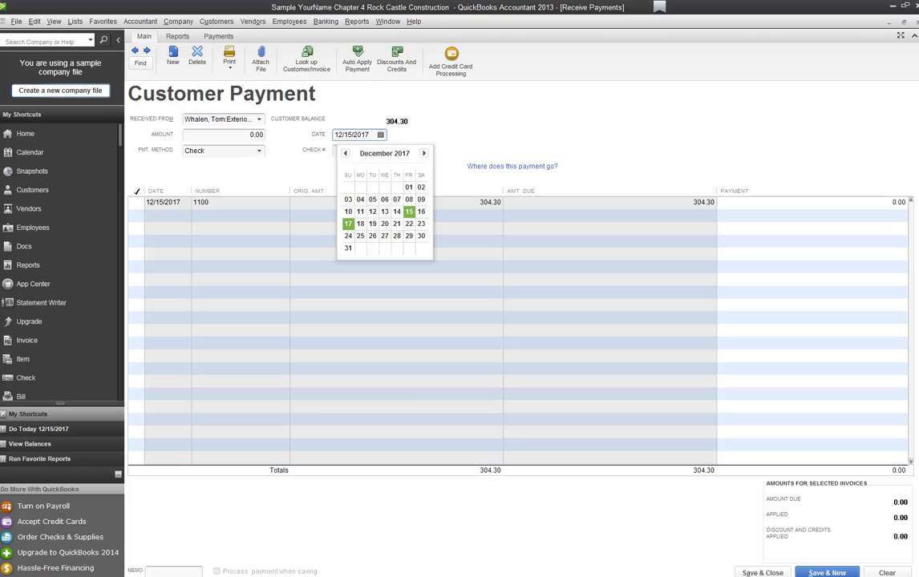
left_click(348, 224)
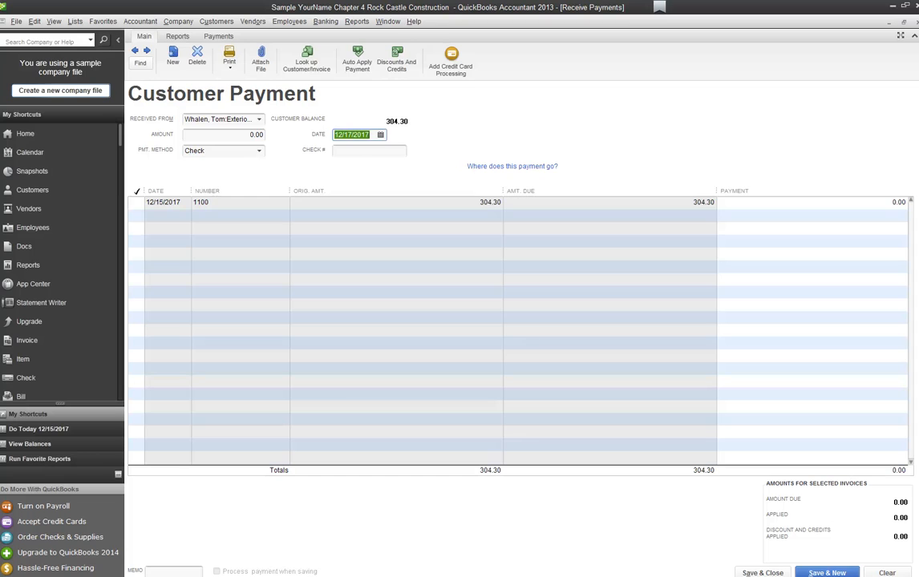
left_click(136, 202)
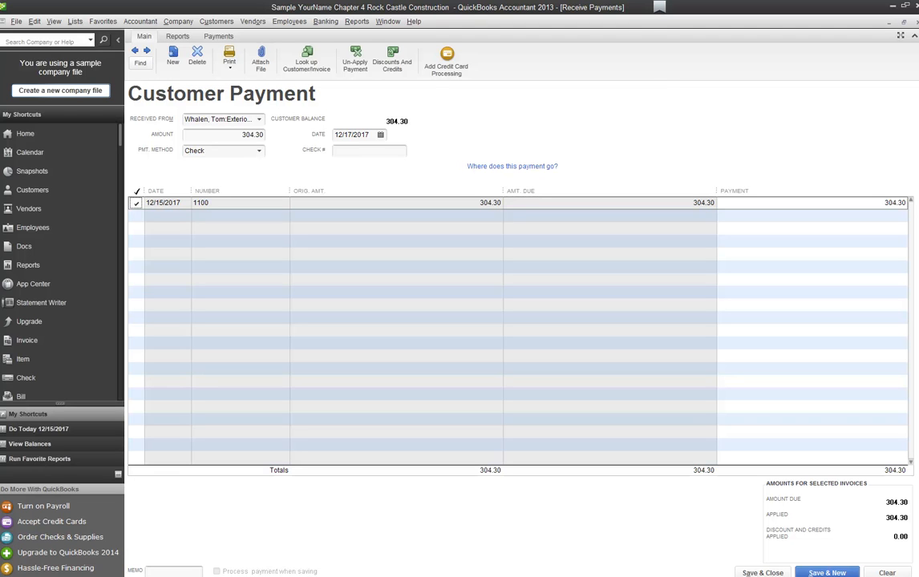
Step: Enter check number 1005 and save the 304.30 payment
left_click(365, 151)
type("1005")
key("Tab")
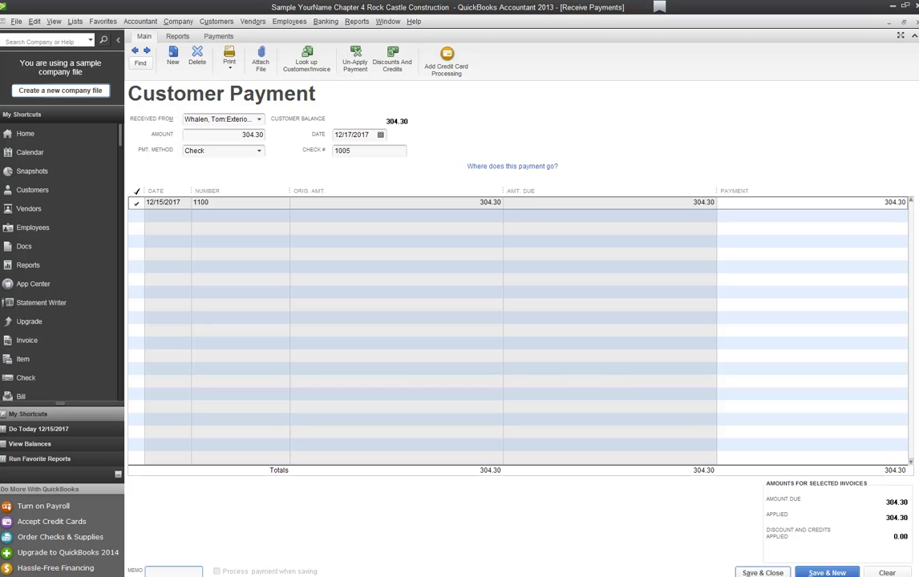
left_click(763, 573)
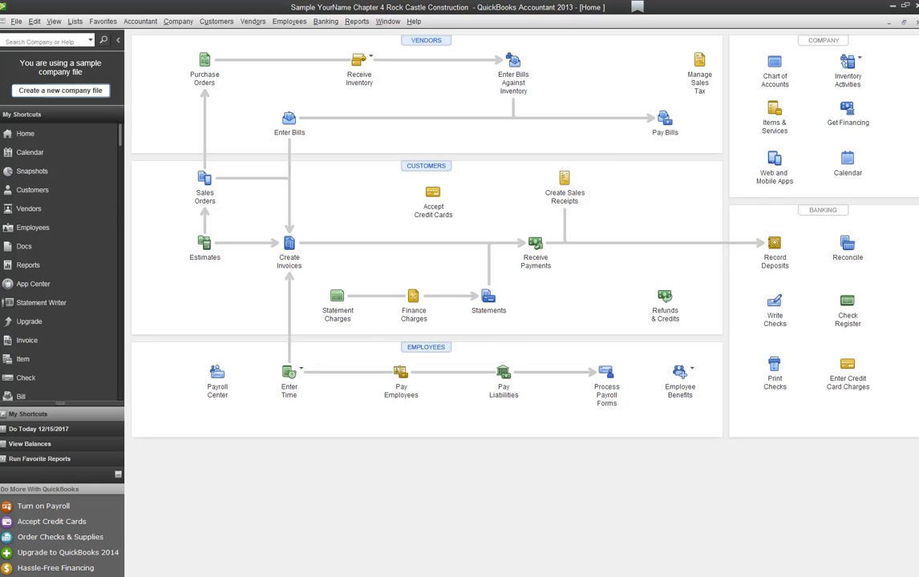
Step: Select cash receipt 3009 (10.78) and check 1005 (304.30) for a new deposit
left_click(775, 246)
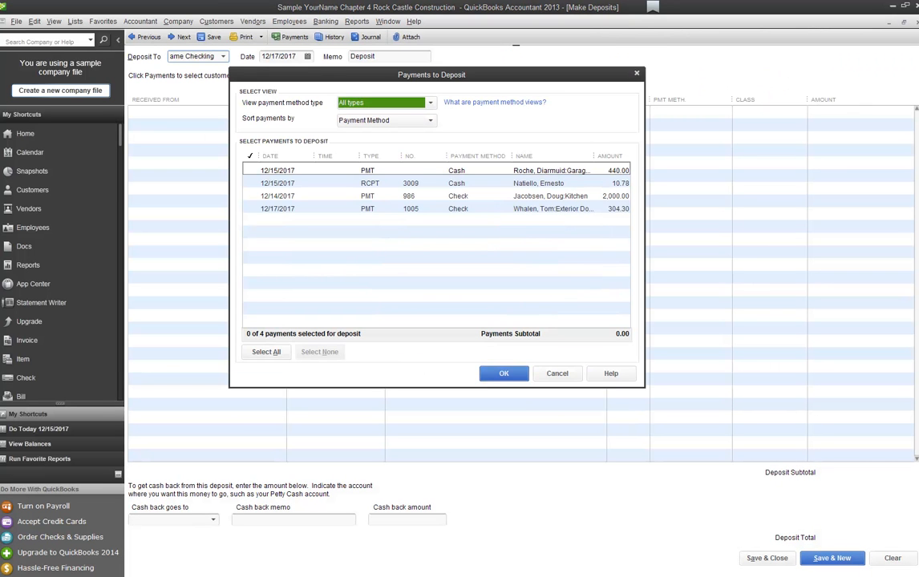
left_click(250, 183)
left_click(250, 208)
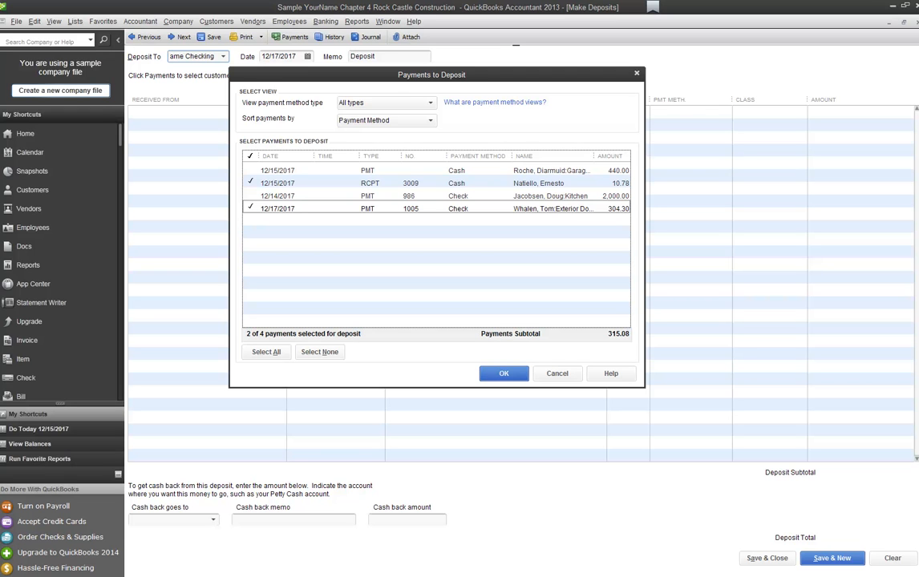
key("Return")
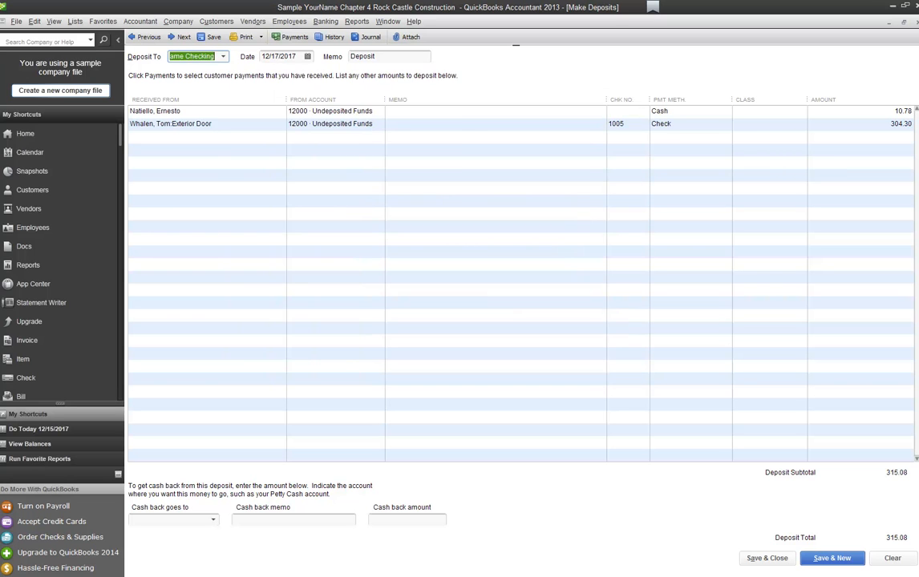
Step: Deposit the 315.08 into 10100 · YourName Checking and save it
left_click(223, 57)
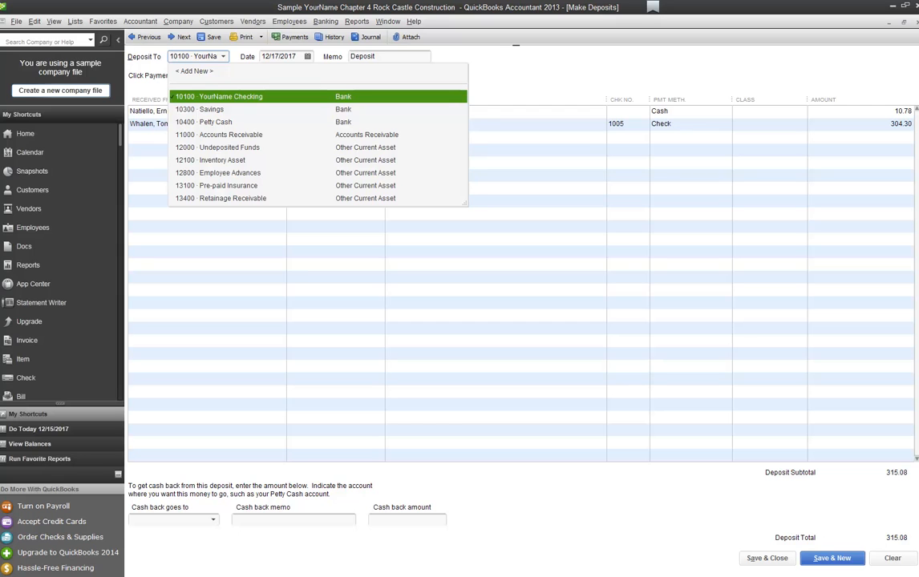
key("Return")
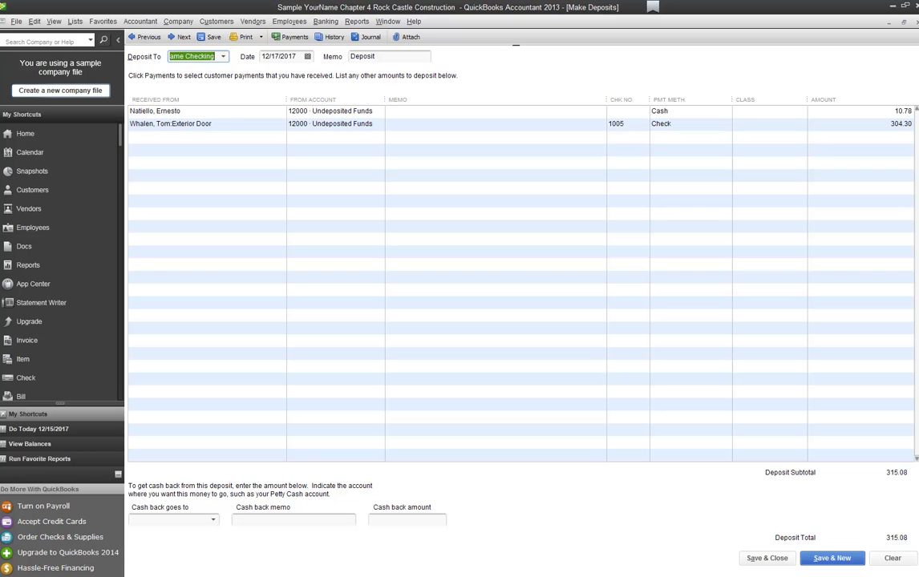
left_click(260, 37)
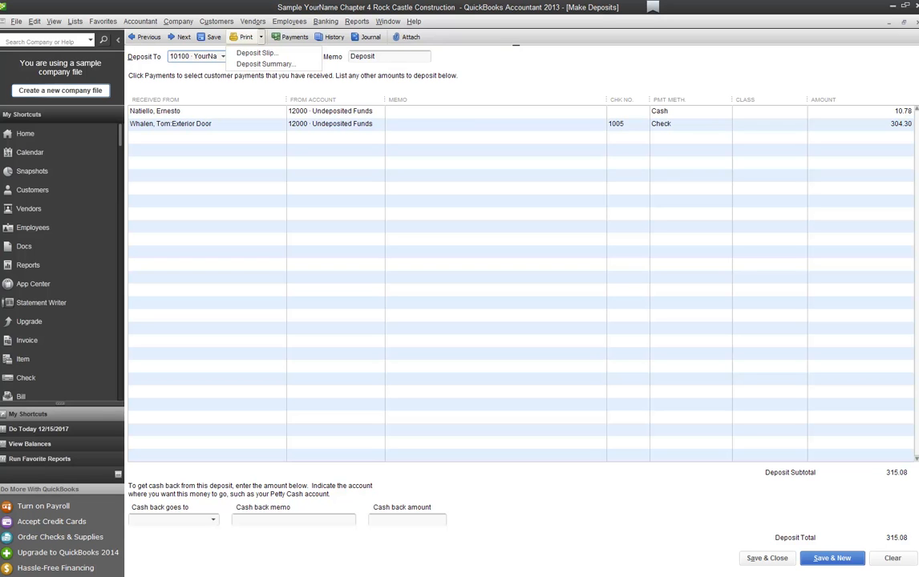
left_click(767, 558)
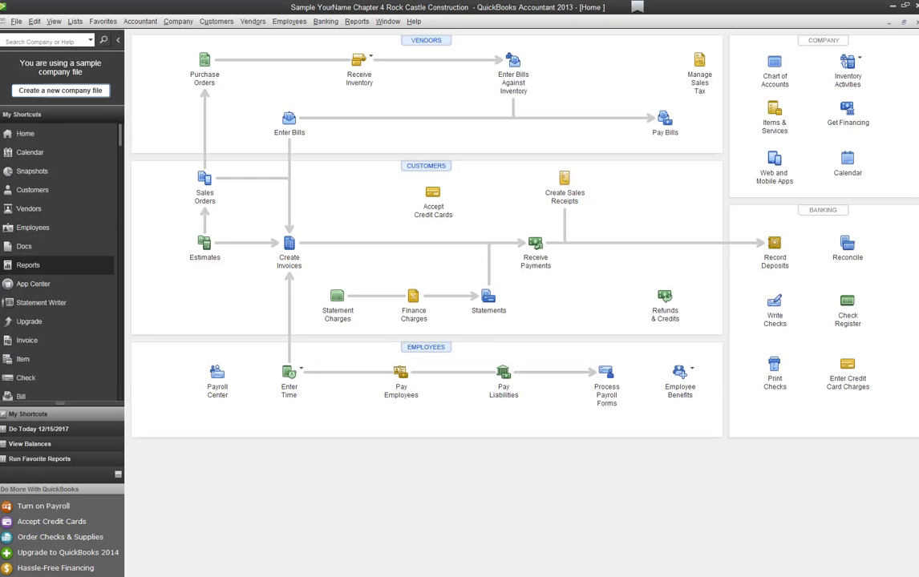
Step: Run the Journal report from the Accountant & Taxes section of a maximized Report Center
left_click(28, 265)
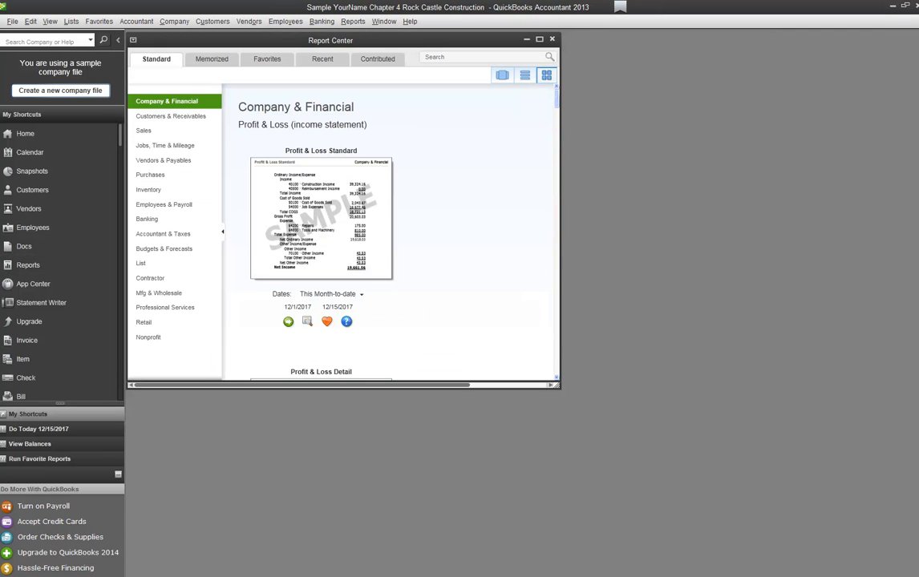
left_click(163, 234)
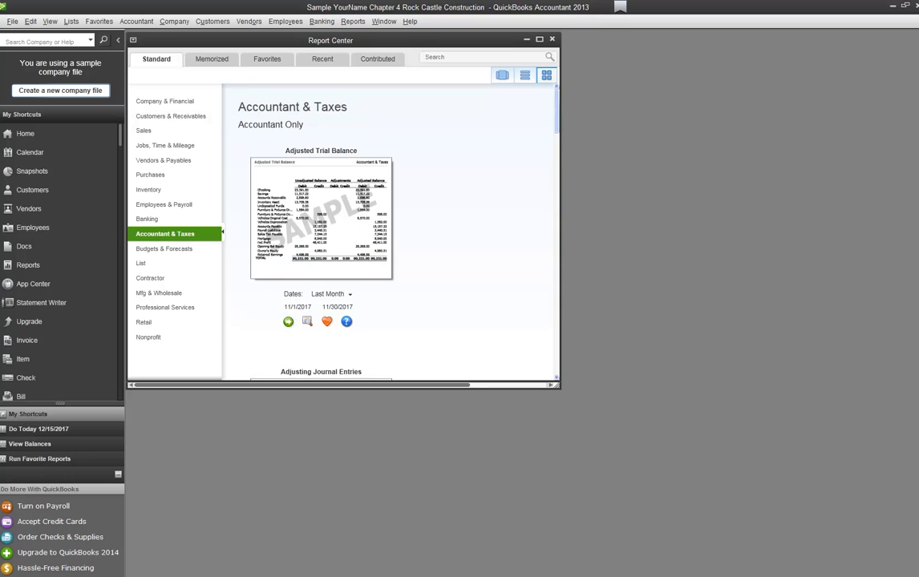
left_click(540, 39)
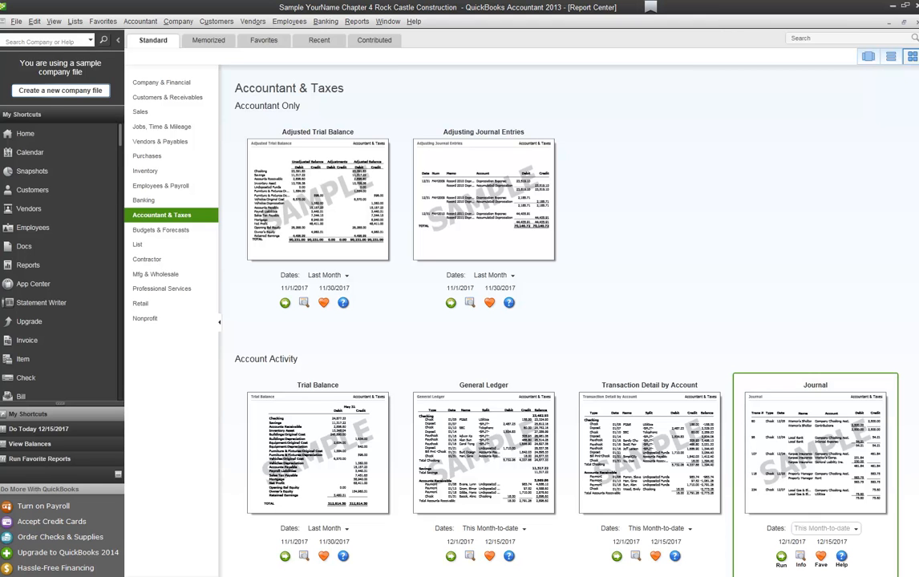
left_click(781, 557)
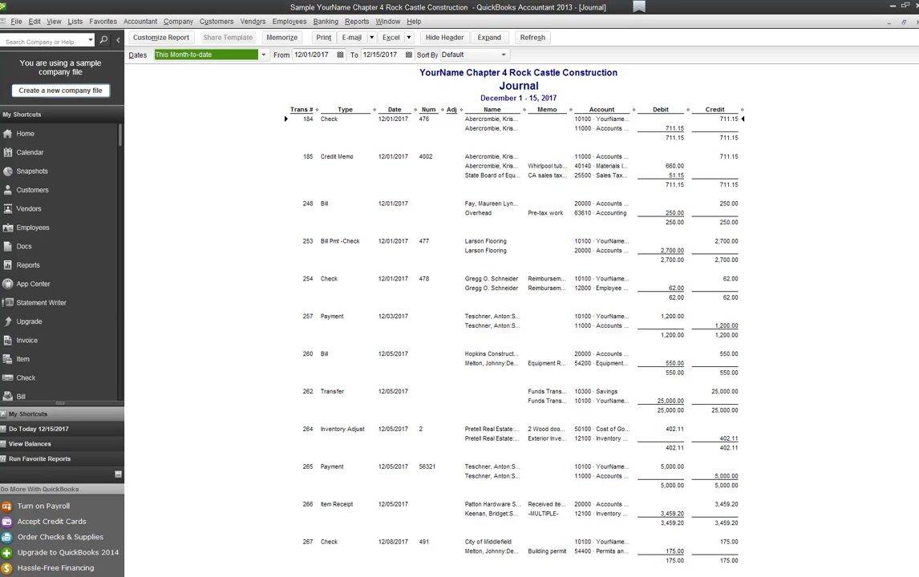
Step: Set the Journal report's dates to 12/15/2017 through 12/17/2017 and bring up Customize Report
key("Tab")
type("12/15/2017")
key("Tab")
type("12/17/2017")
key("Tab")
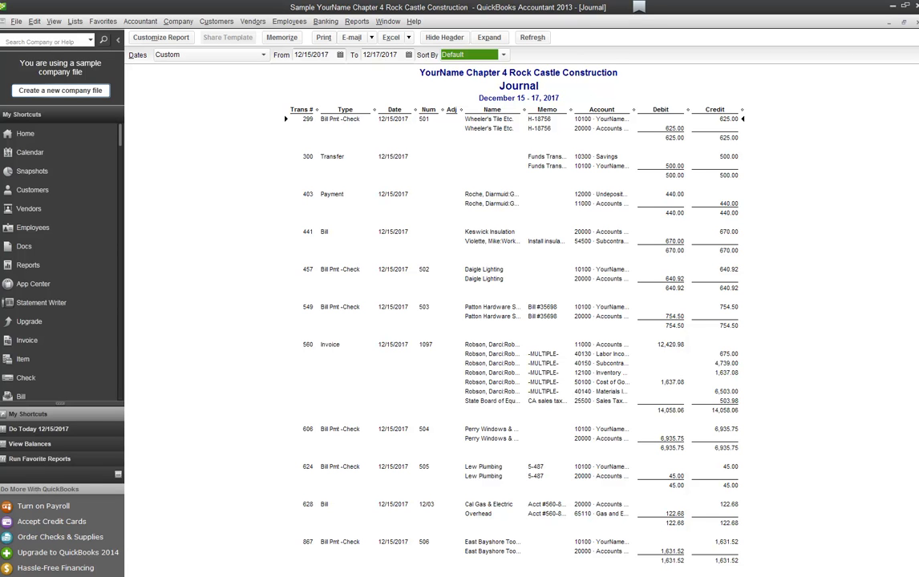
left_click(160, 36)
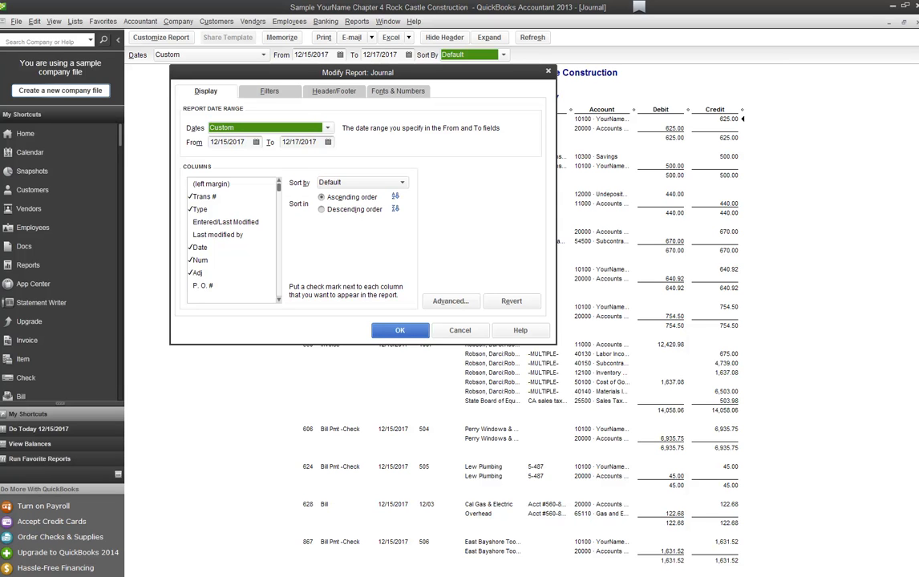
Step: Add a Name filter for the new customer, narrowing the Journal to transactions 1786–1788
left_click(270, 91)
scroll(210, 152, "down", 4)
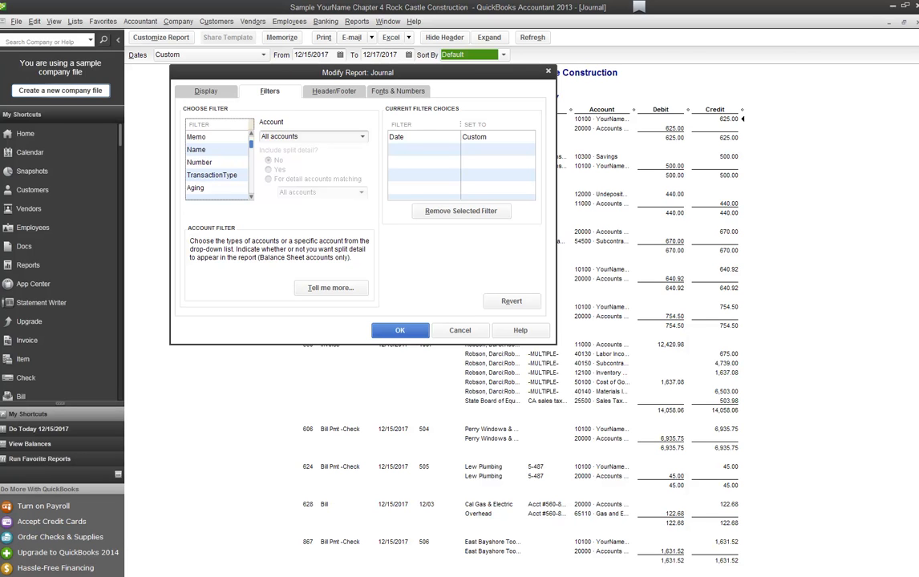
left_click(199, 150)
left_click(295, 136)
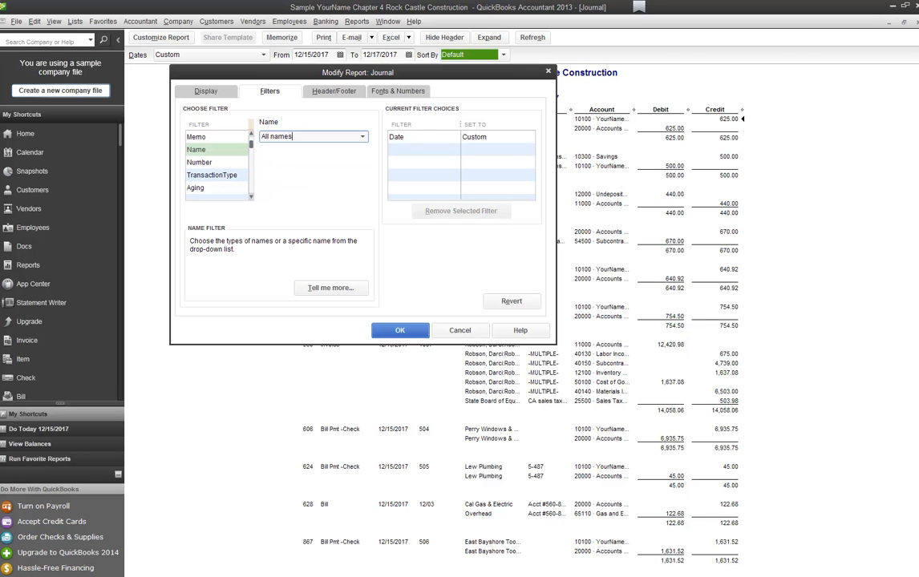
left_click(363, 136)
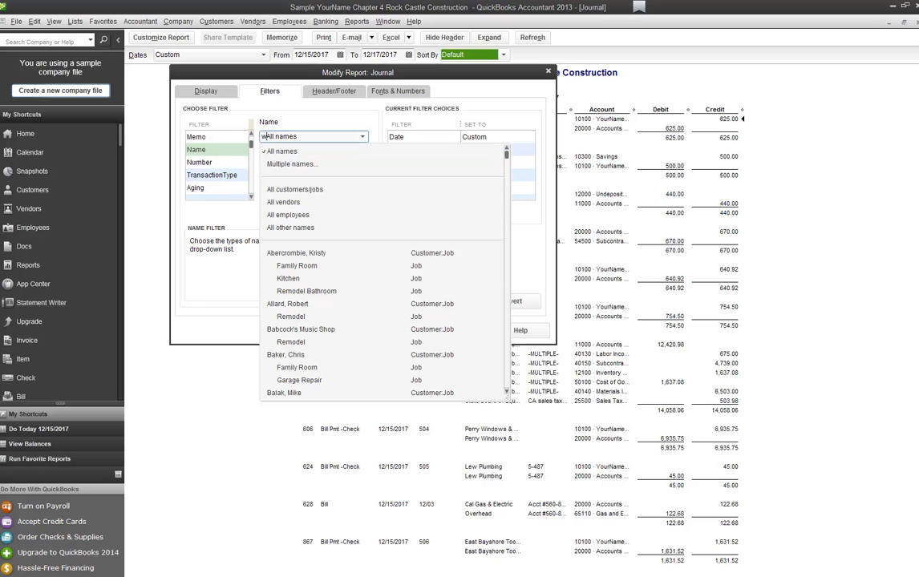
key("Delete")
key("Delete")
key("Delete")
key("Delete")
key("Delete")
key("Delete")
left_click_drag(507, 154, 507, 314)
left_click(288, 267)
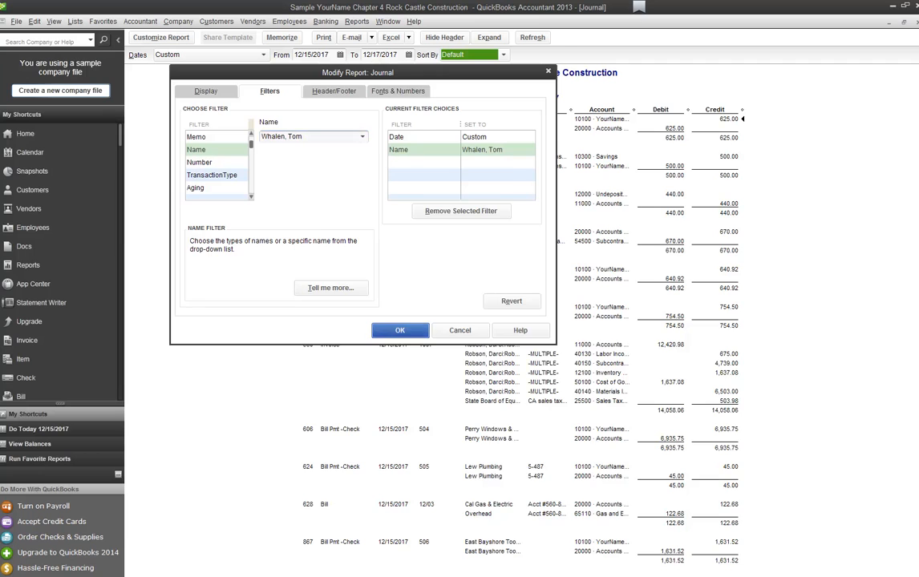
key("Return")
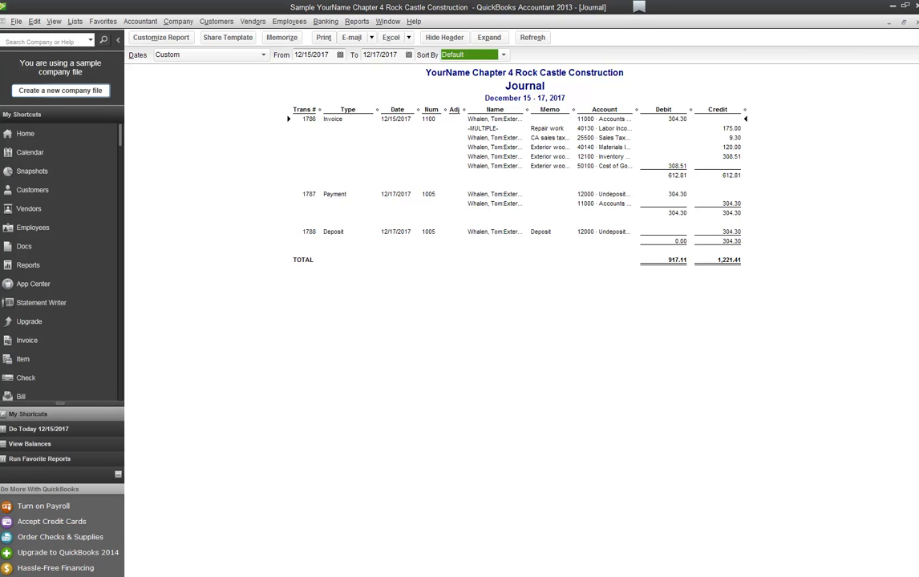
Step: Widen the Name column and narrow the Type and another column in the filtered Journal
key("Tab")
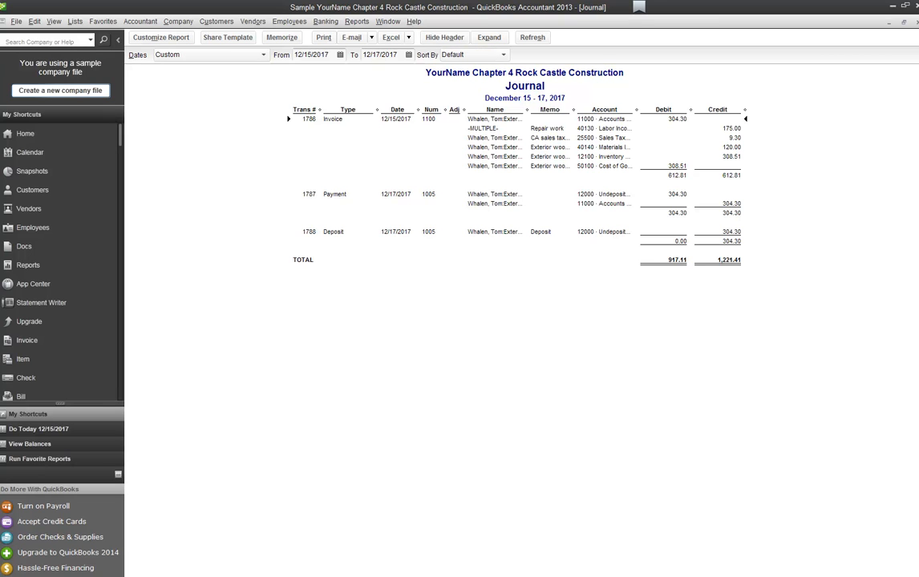
left_click_drag(527, 109, 590, 109)
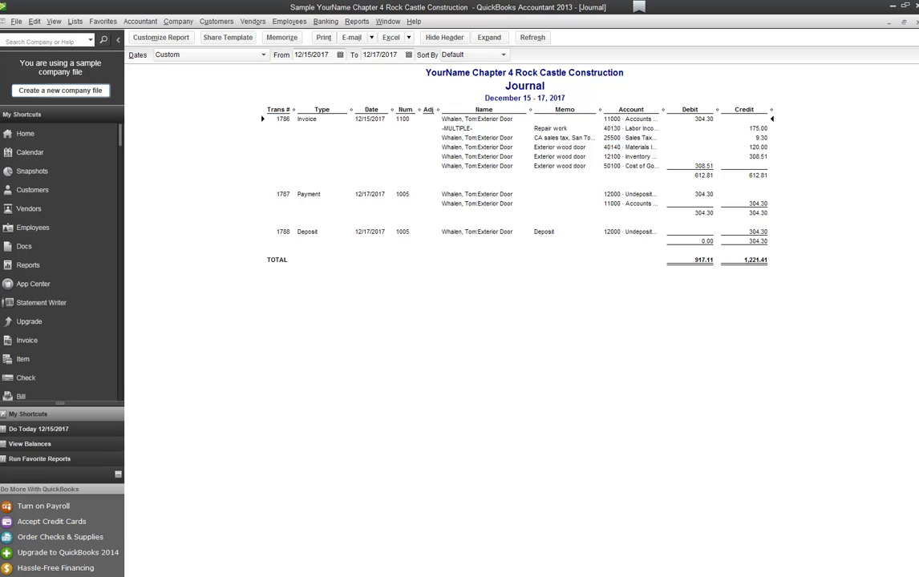
left_click_drag(351, 109, 333, 109)
left_click_drag(279, 130, 279, 129)
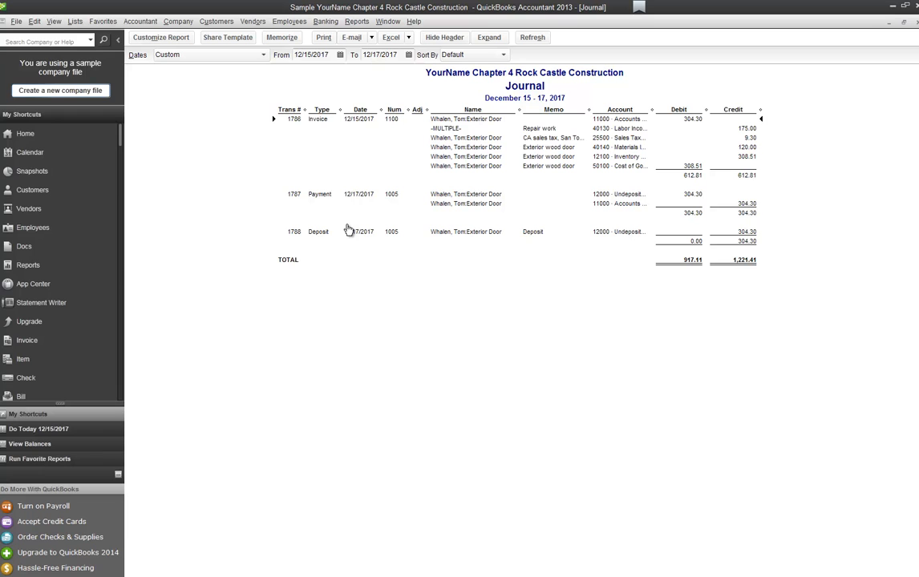
Step: Close the Journal report, returning to the Report Center's Accountant & Taxes reports
left_click(16, 21)
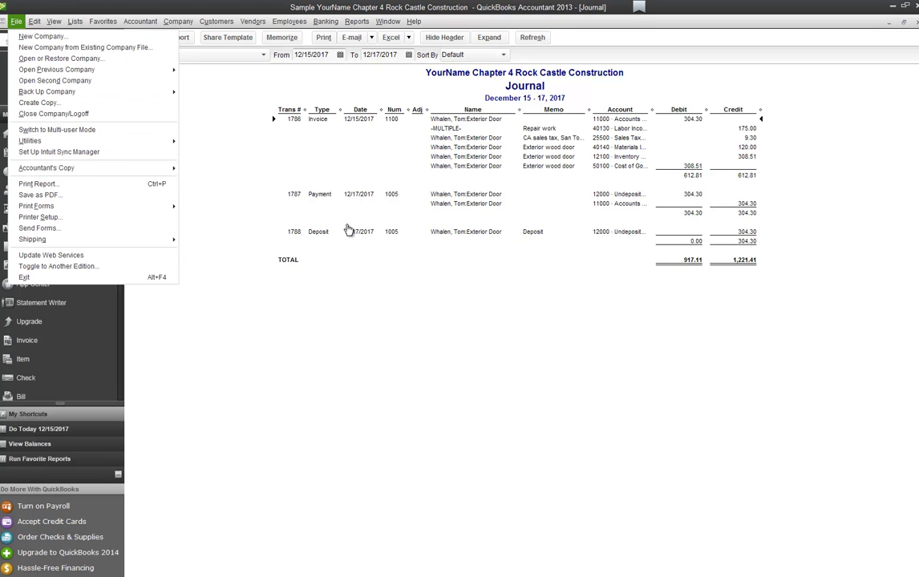
key("Escape")
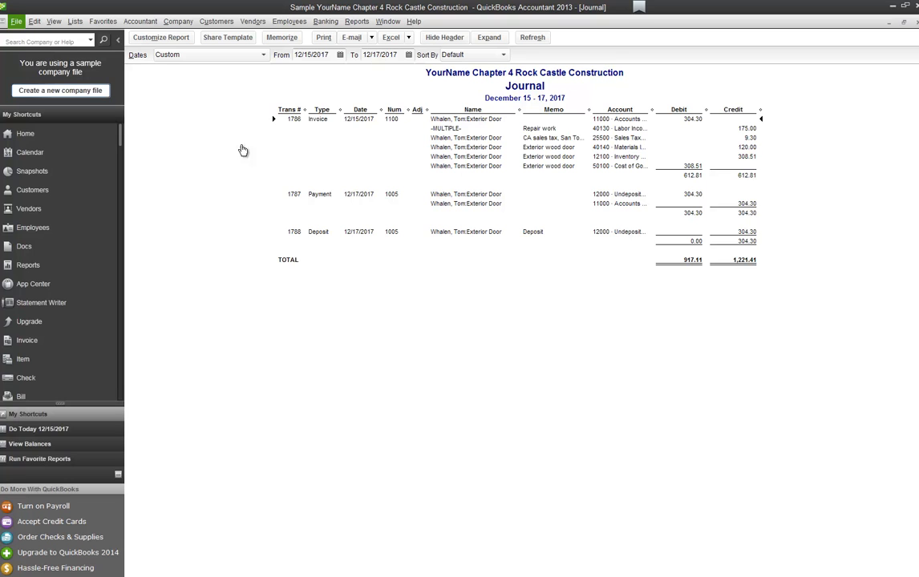
key("Escape")
key("Escape")
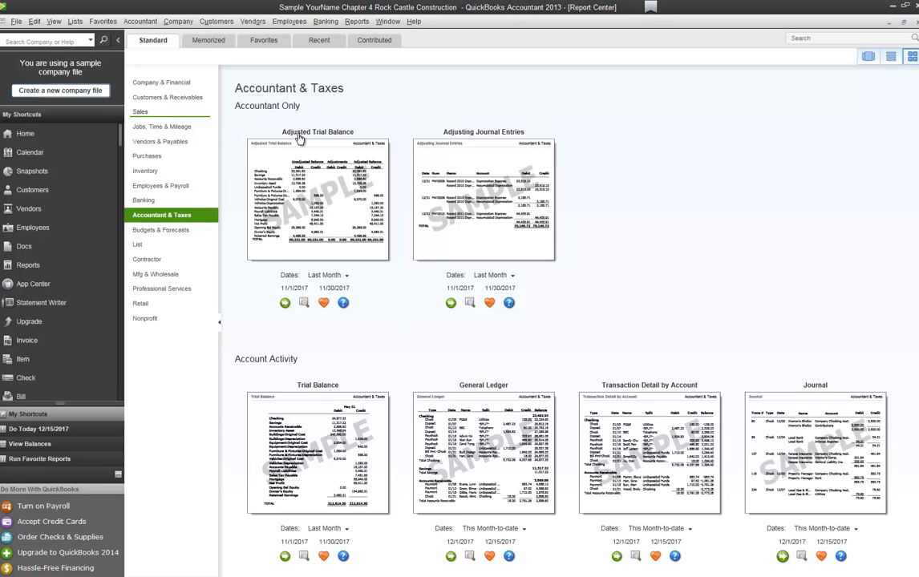
Step: Scroll through the A/R Aging Summary as of 12/15/2017, totalling 93,312.23, then close it
left_click(168, 97)
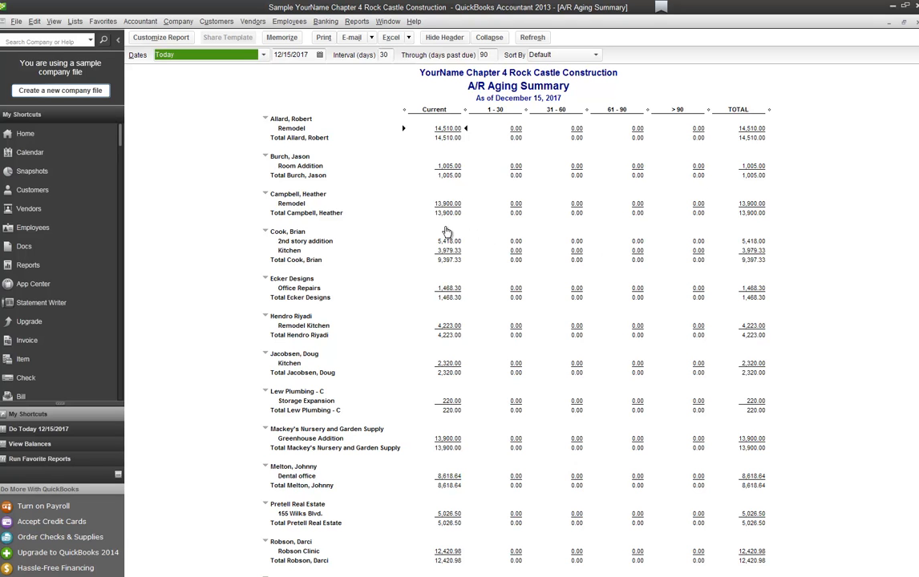
scroll(251, 186, "down", 5)
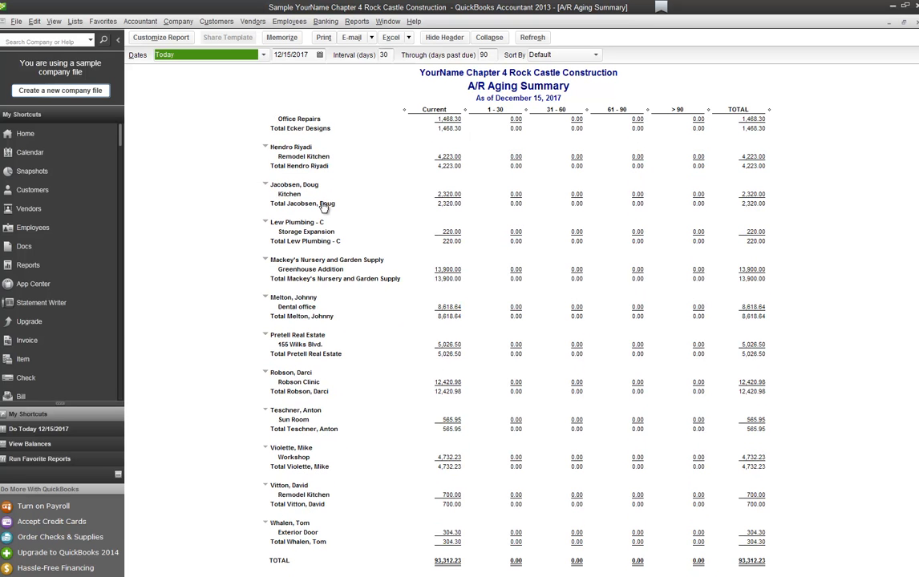
scroll(324, 206, "up", 1)
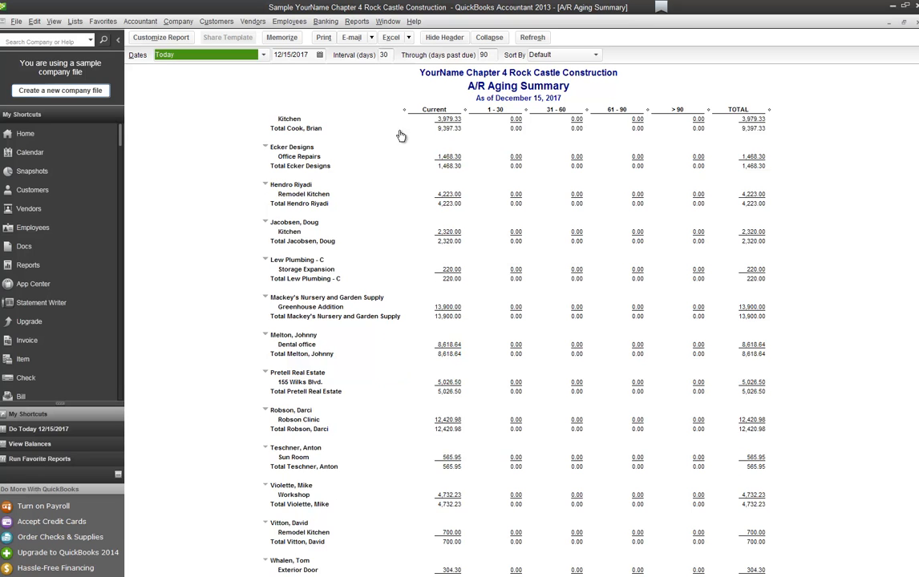
scroll(405, 160, "up", 2)
scroll(529, 345, "up", 2)
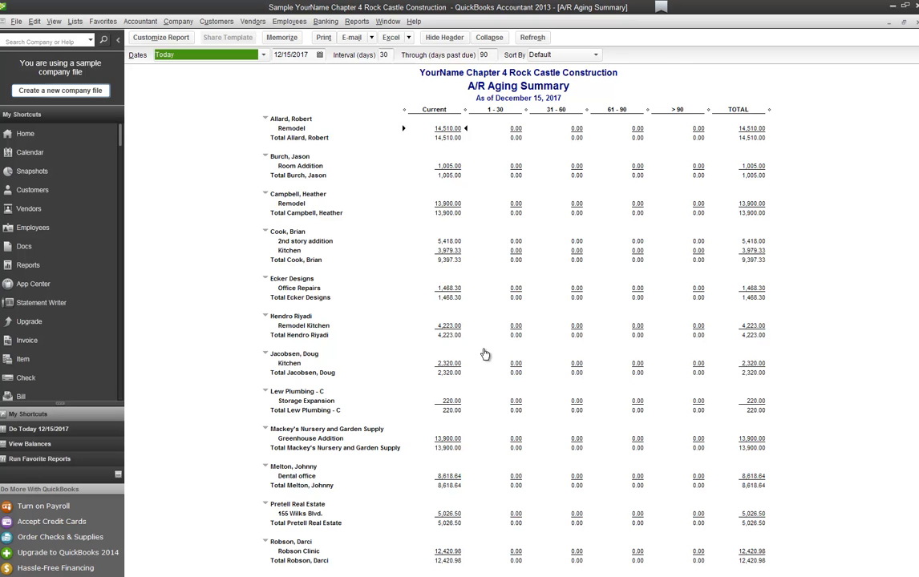
scroll(484, 351, "down", 5)
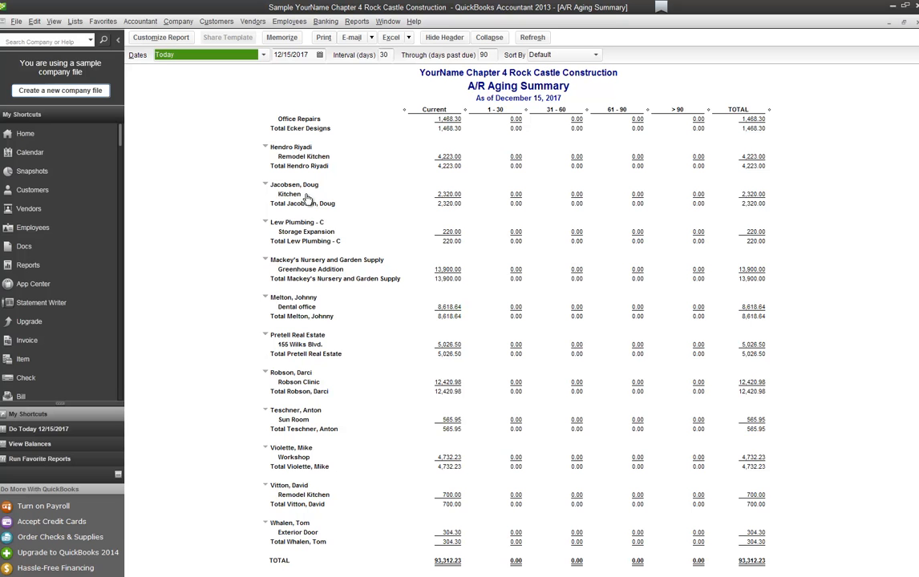
key("Escape")
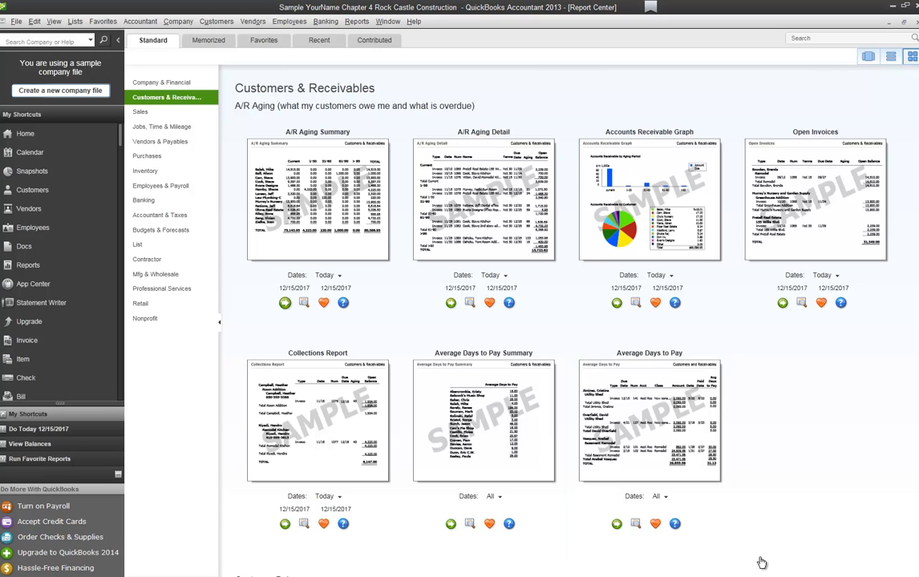
left_click(783, 303)
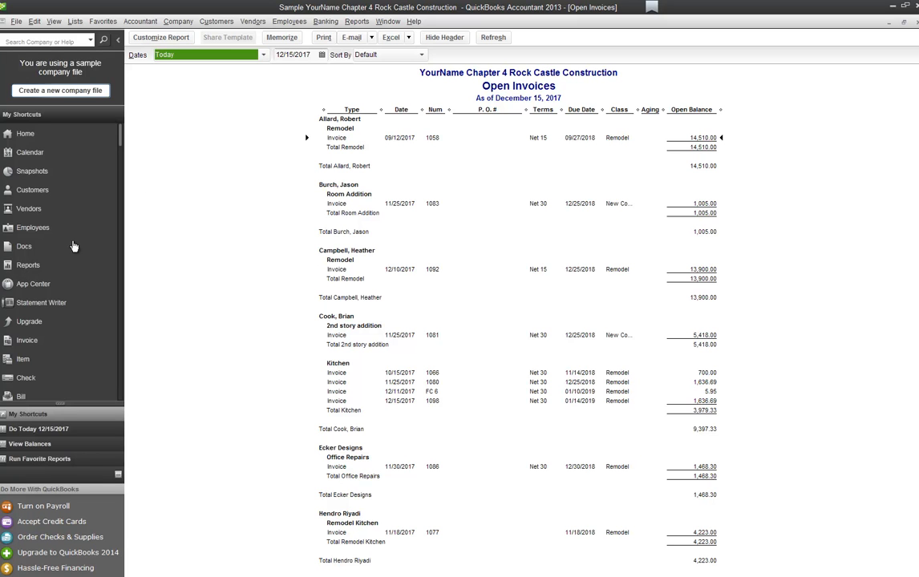
left_click_drag(639, 110, 654, 110)
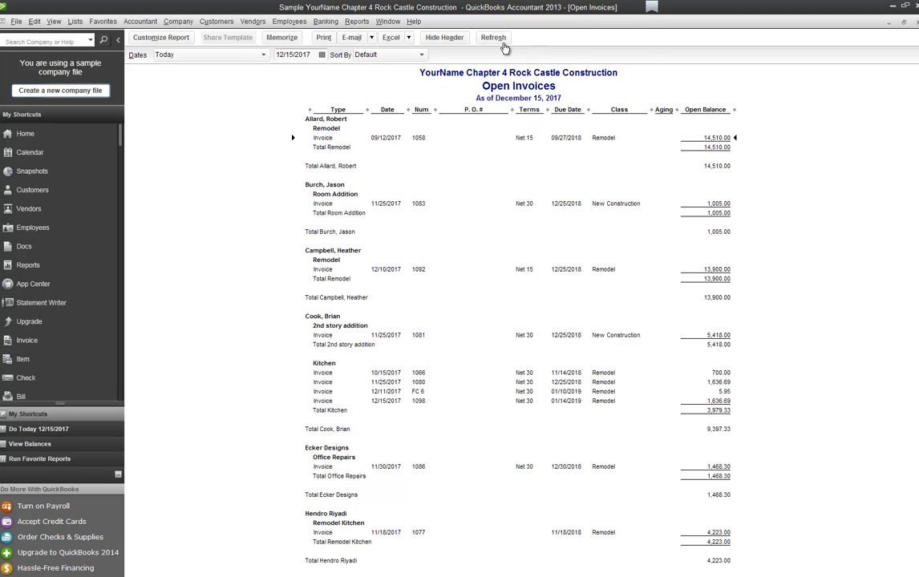
left_click_drag(513, 110, 473, 109)
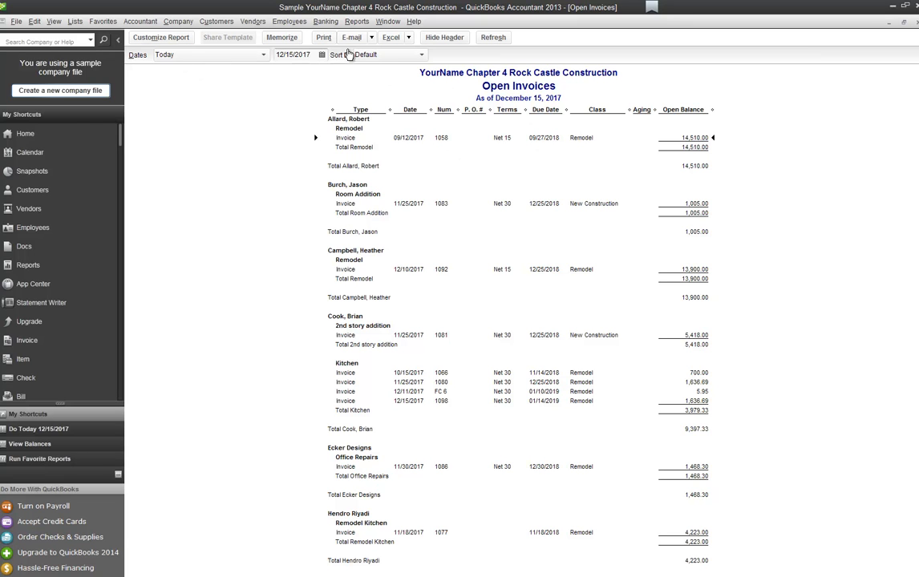
scroll(348, 54, "down", 10)
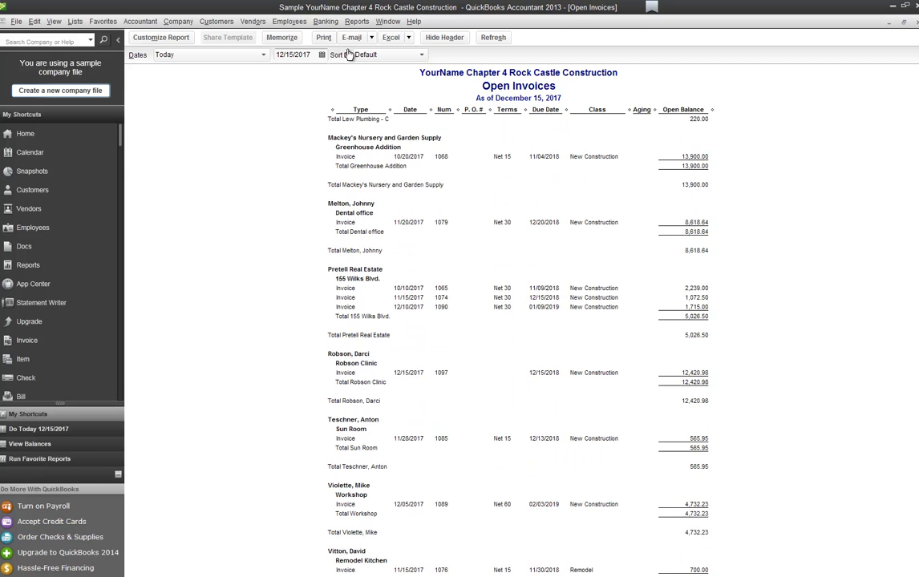
scroll(348, 53, "down", 2)
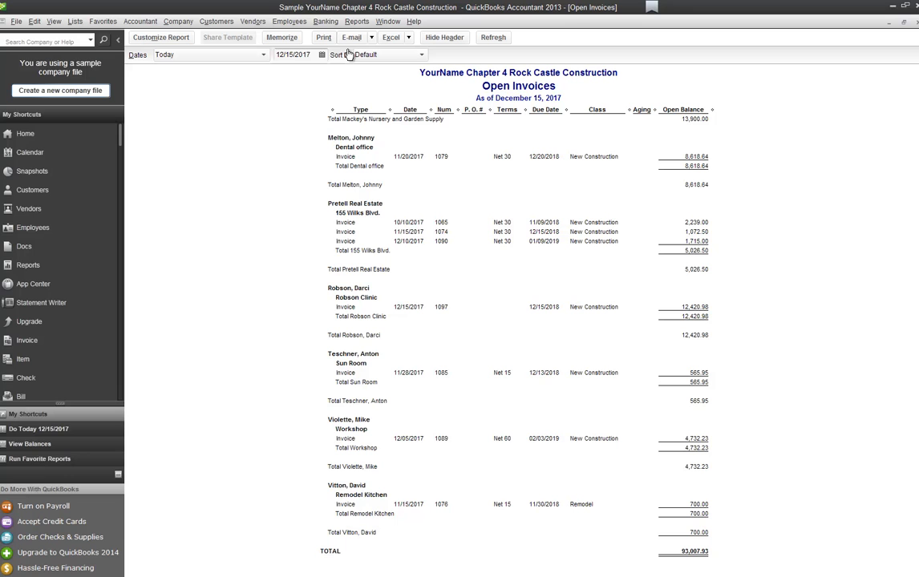
scroll(348, 54, "up", 12)
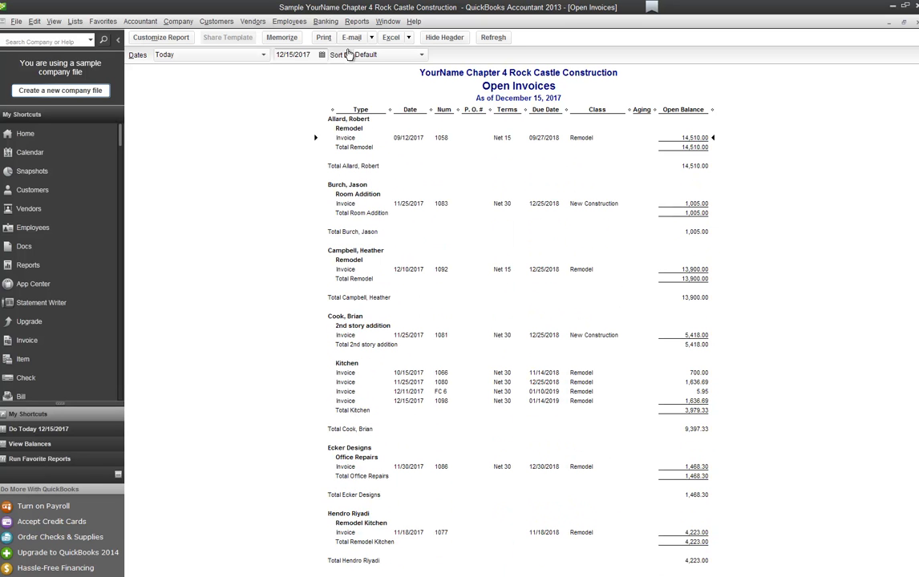
key("Escape")
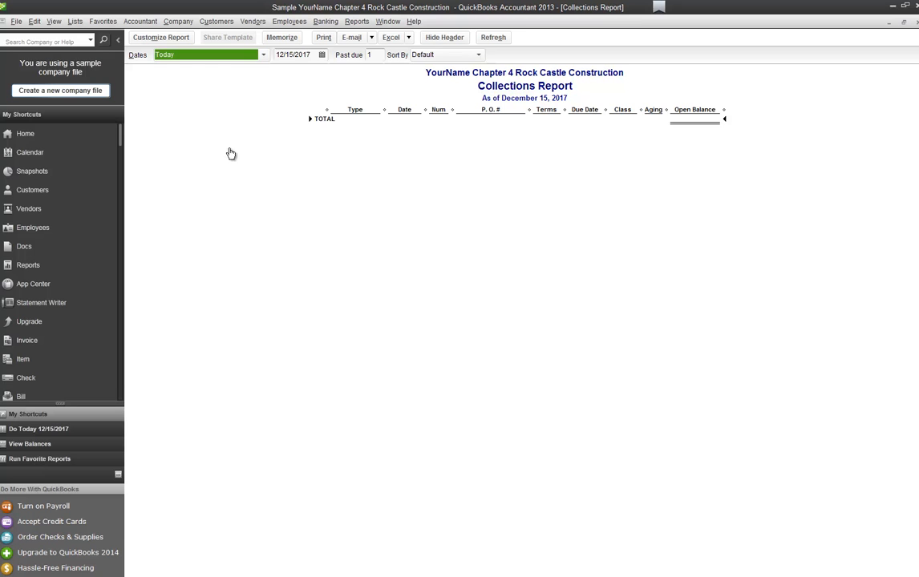
key("Escape")
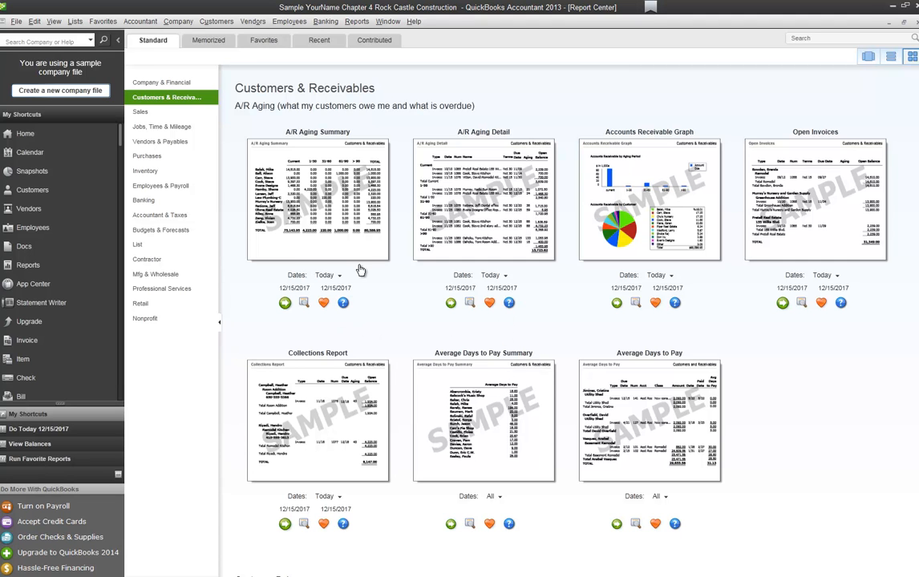
Step: Run Income by Customer Summary under Company & Financial for January 1–December 15, 2017
left_click(163, 83)
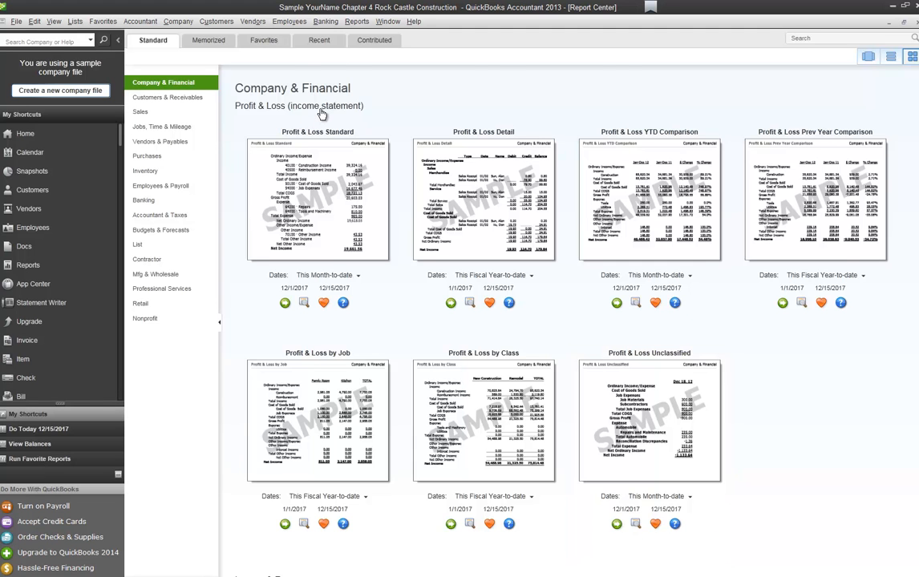
scroll(378, 117, "down", 5)
scroll(527, 115, "down", 8)
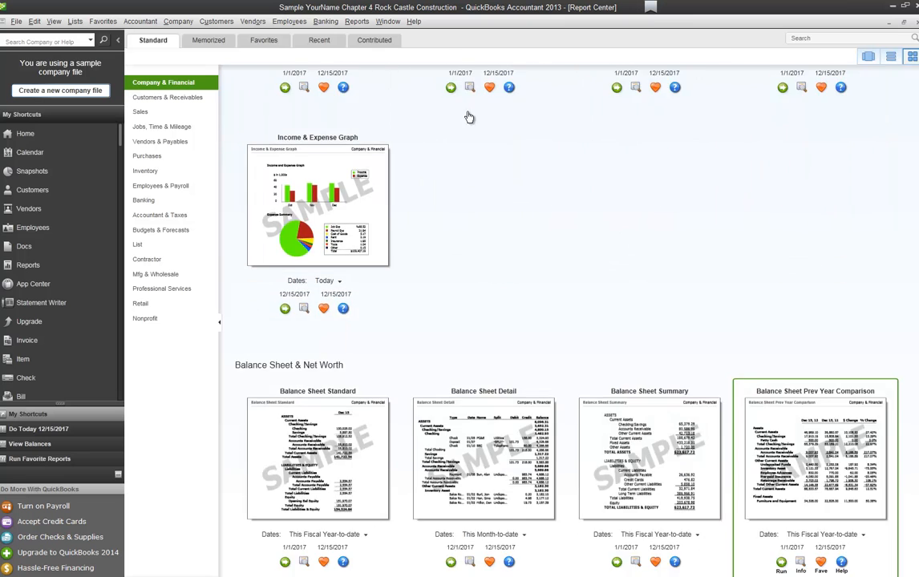
scroll(507, 117, "down", 3)
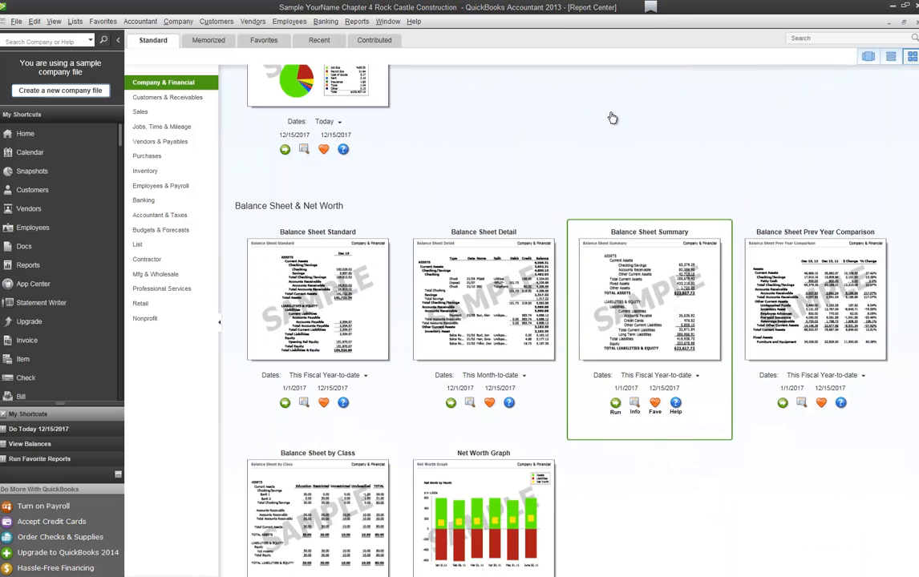
scroll(608, 117, "up", 2)
scroll(608, 117, "up", 5)
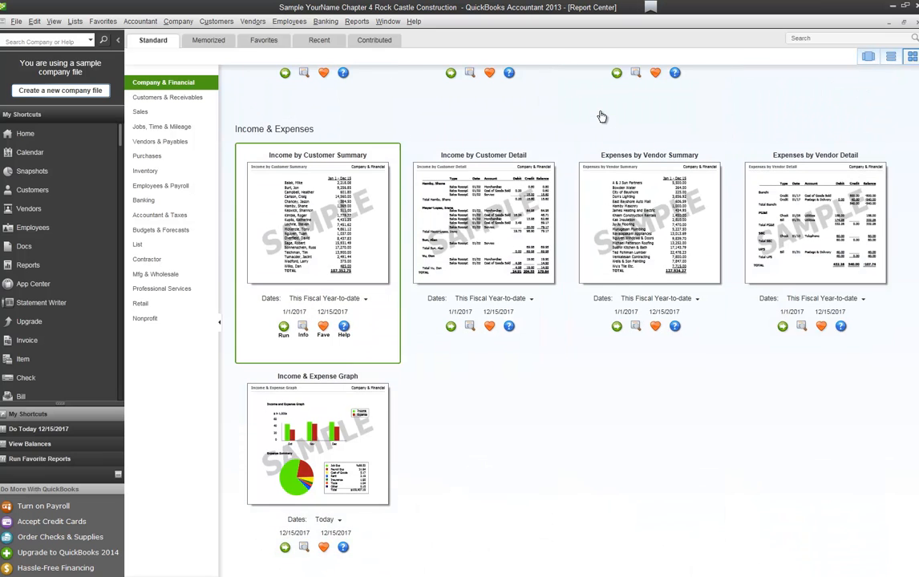
left_click(284, 326)
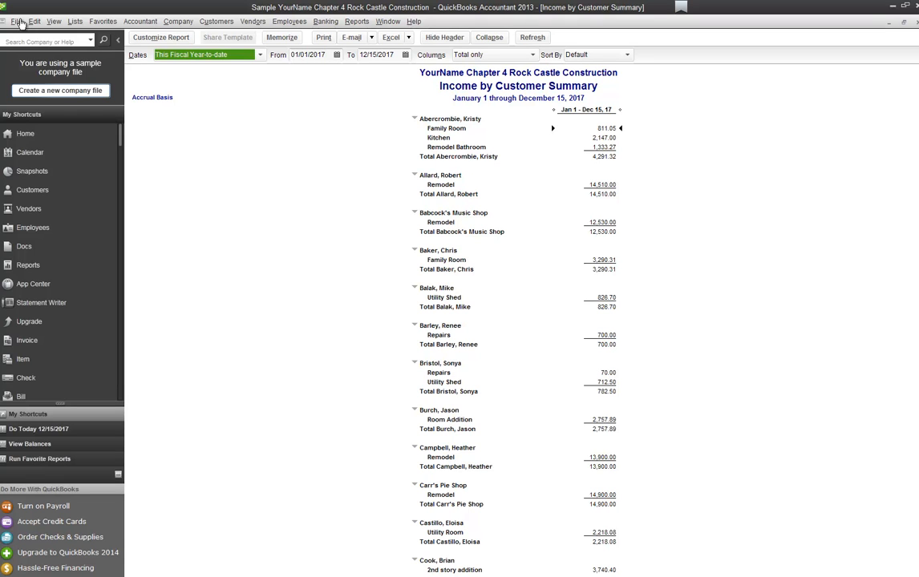
Step: Sort Income by Customer Summary by Total, flipping the direction twice, then close the report
left_click(627, 55)
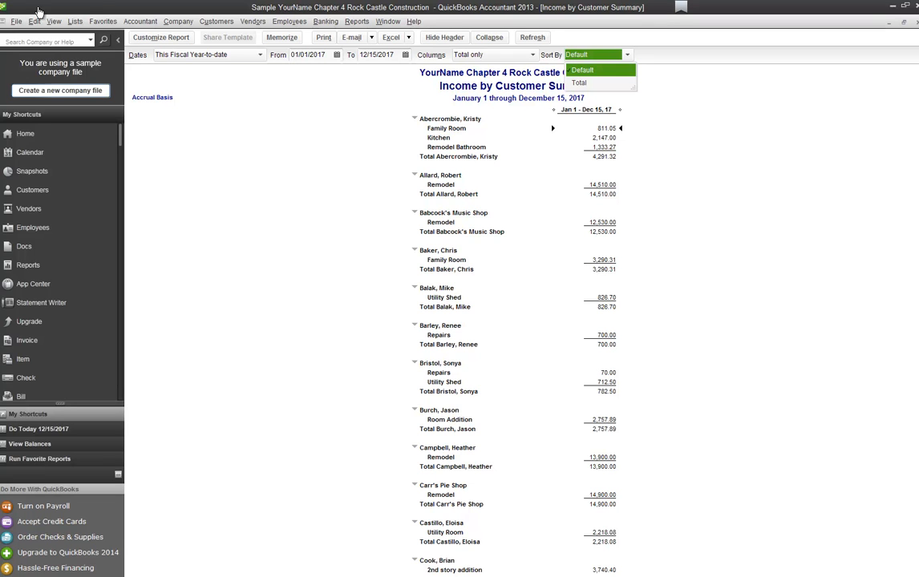
left_click(579, 84)
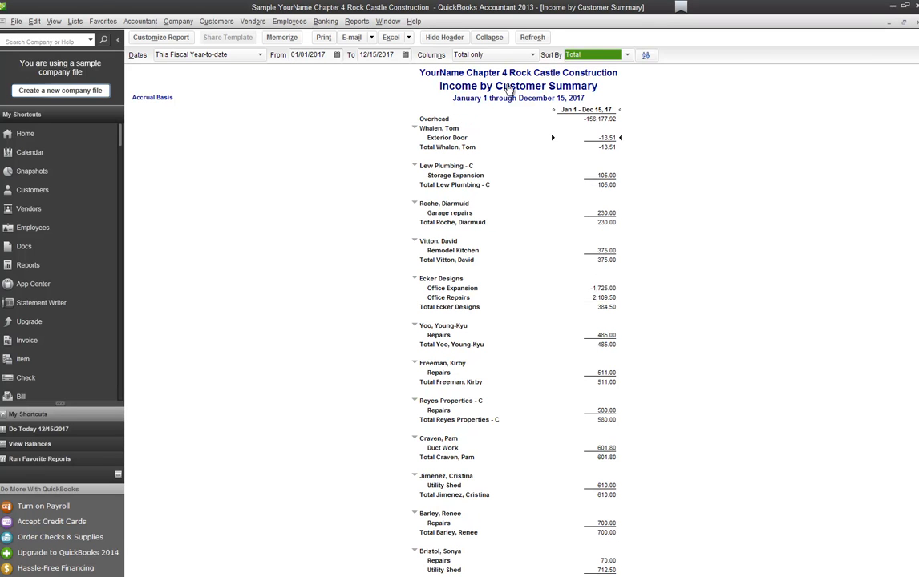
left_click(646, 56)
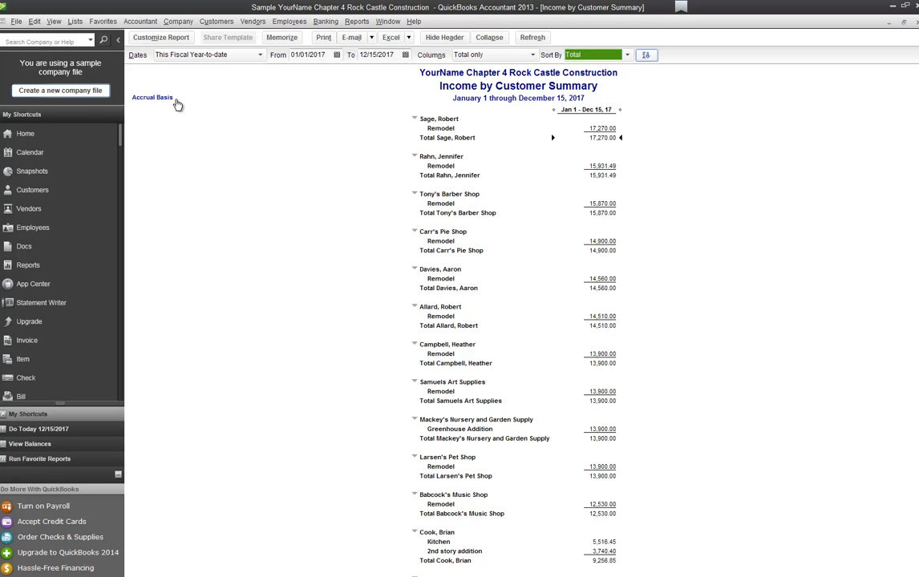
left_click(647, 55)
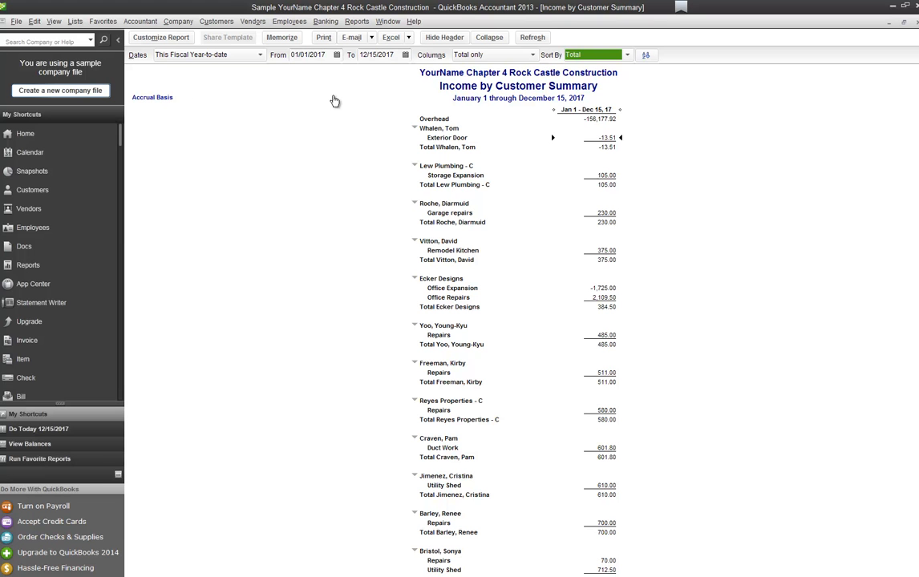
key("Escape")
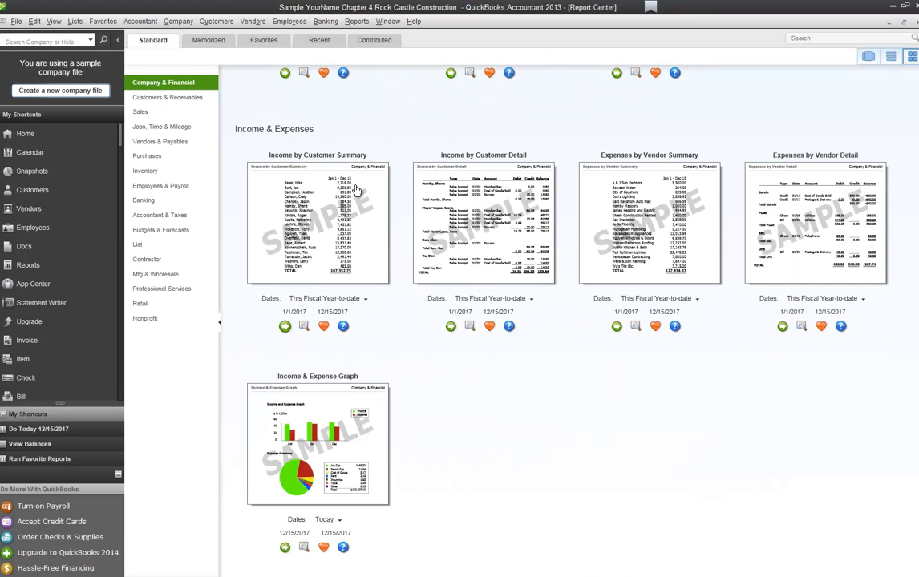